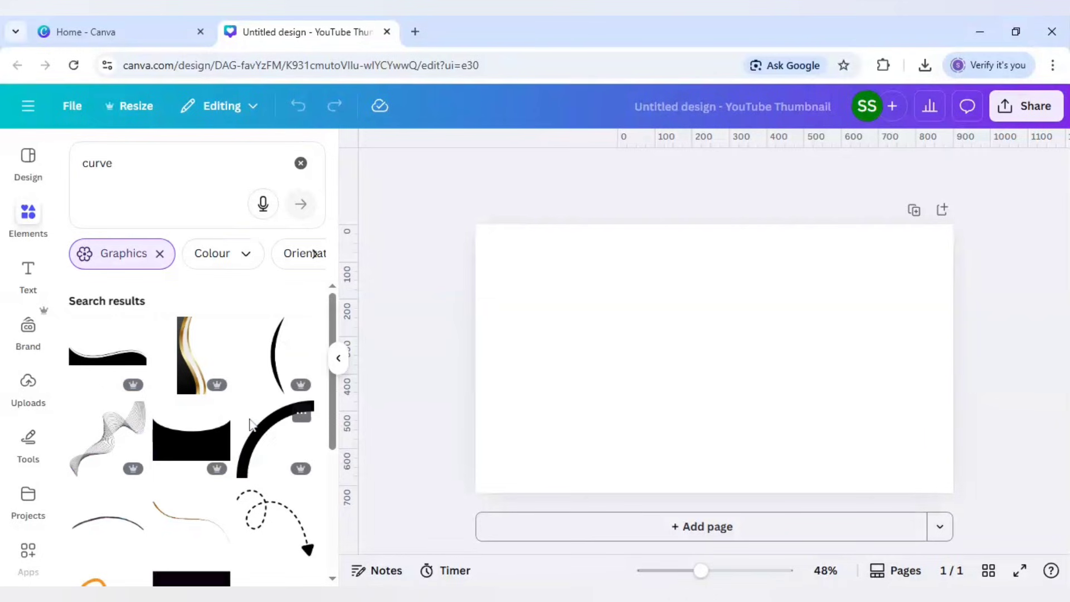
# - Add the black arched band graphic from the curve results to the page and rotate it 180 degrees
pyautogui.scroll(-3, 208, 534)
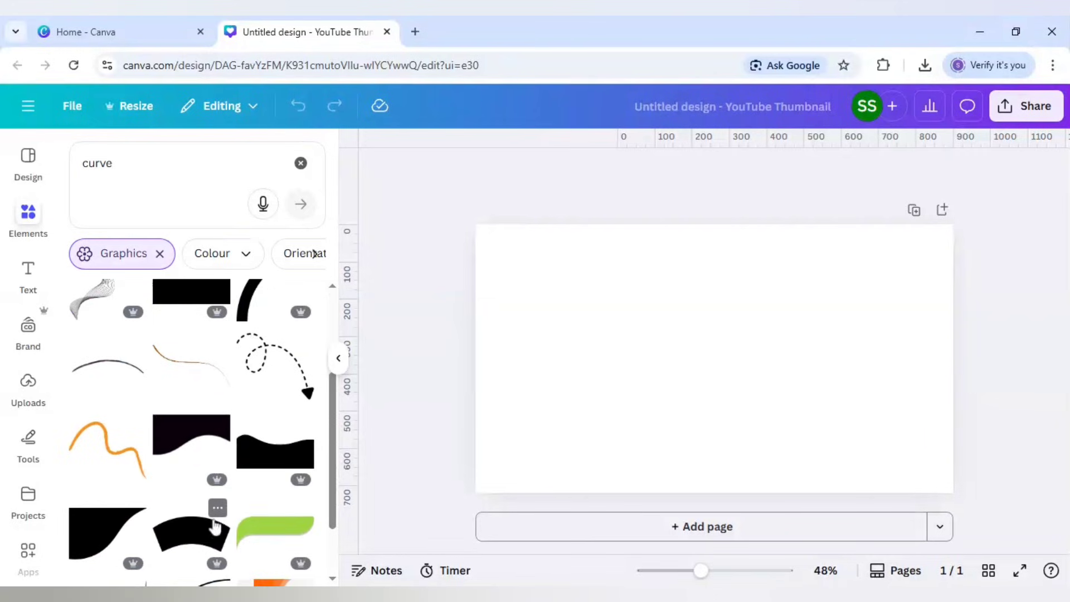
pyautogui.click(208, 534)
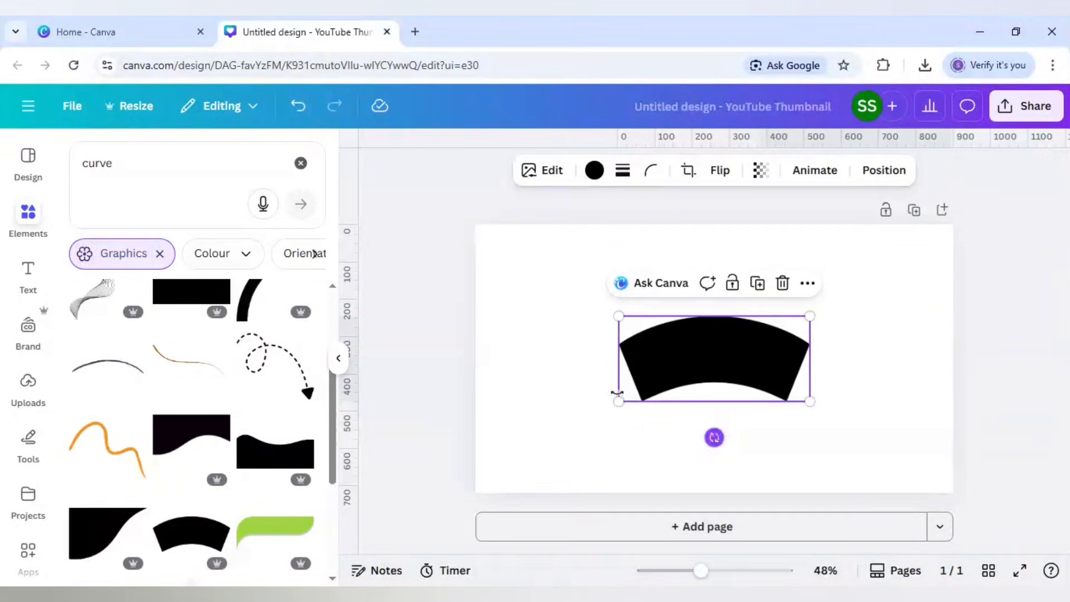
pyautogui.moveTo(715, 438); pyautogui.dragTo(715, 324)
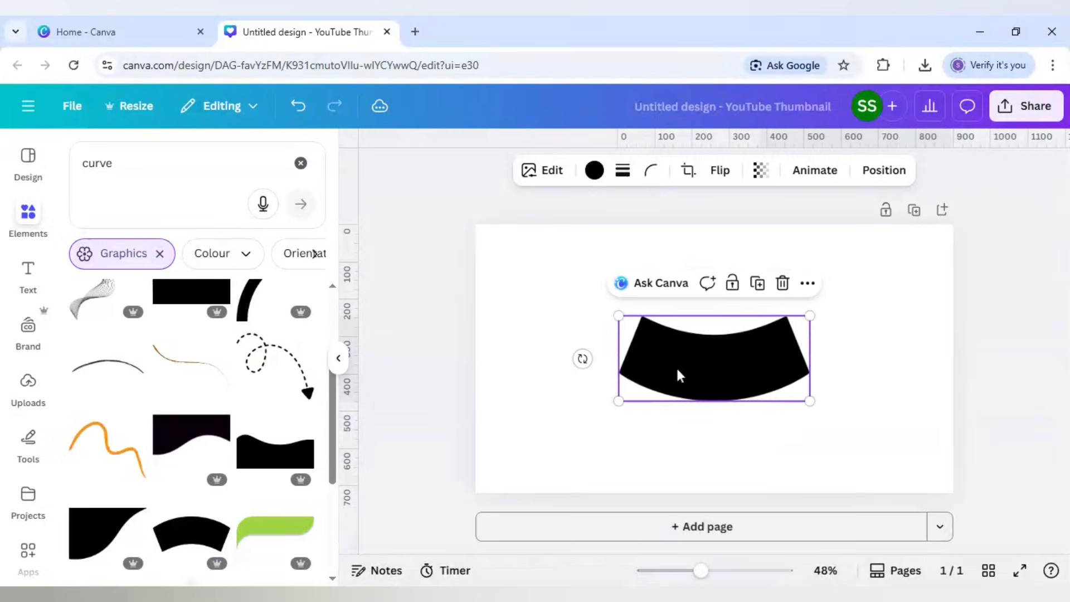
# - Enlarge the arched band beyond the page width and place it over the lower part of the page
pyautogui.moveTo(617, 401); pyautogui.dragTo(359, 571)
pyautogui.moveTo(810, 316); pyautogui.dragTo(1031, 279)
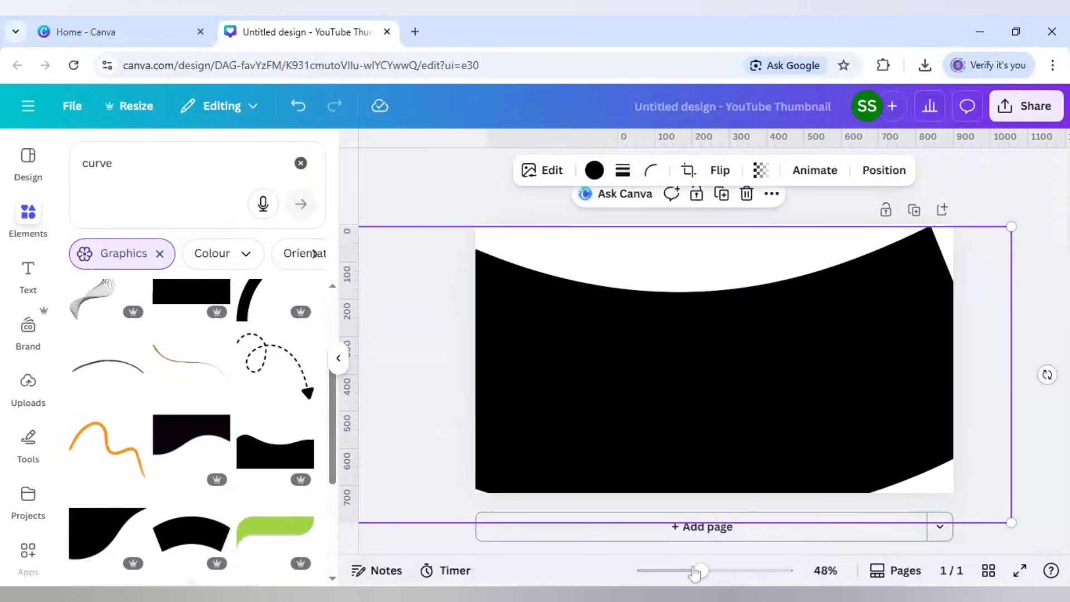
pyautogui.moveTo(685, 576); pyautogui.dragTo(680, 571)
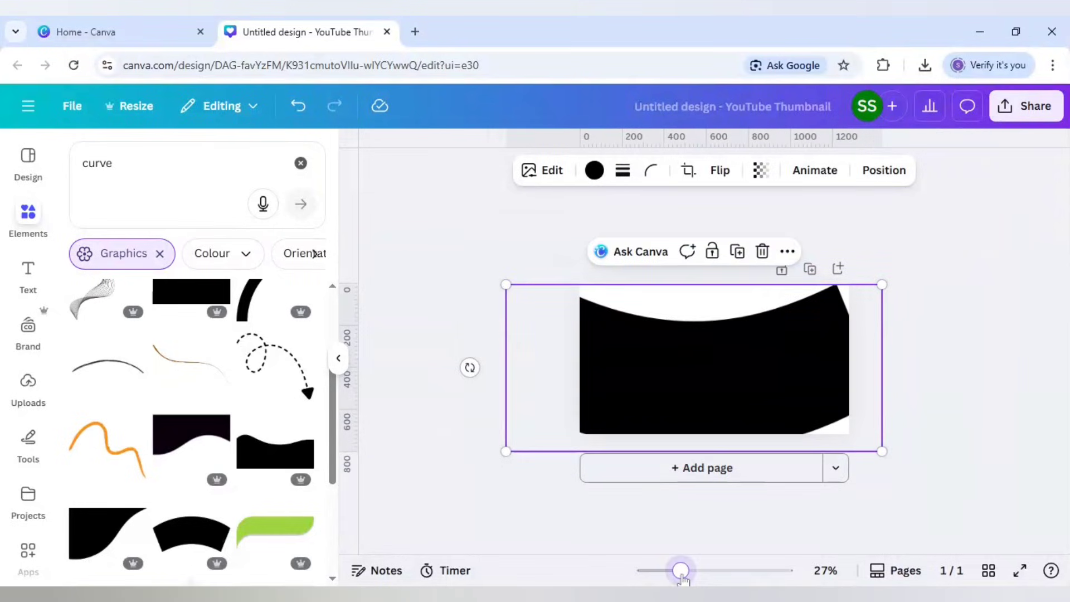
pyautogui.moveTo(832, 427); pyautogui.dragTo(828, 491)
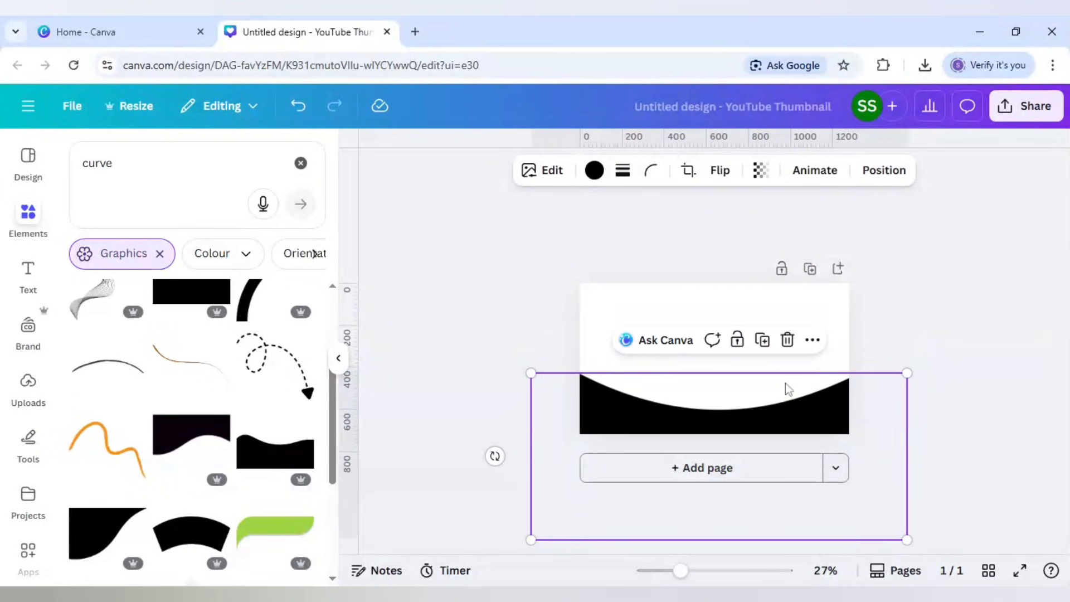
# - Place a smaller copy of the arched band over the page's top edge, centred with its convex side down
pyautogui.moveTo(752, 417); pyautogui.dragTo(750, 283)
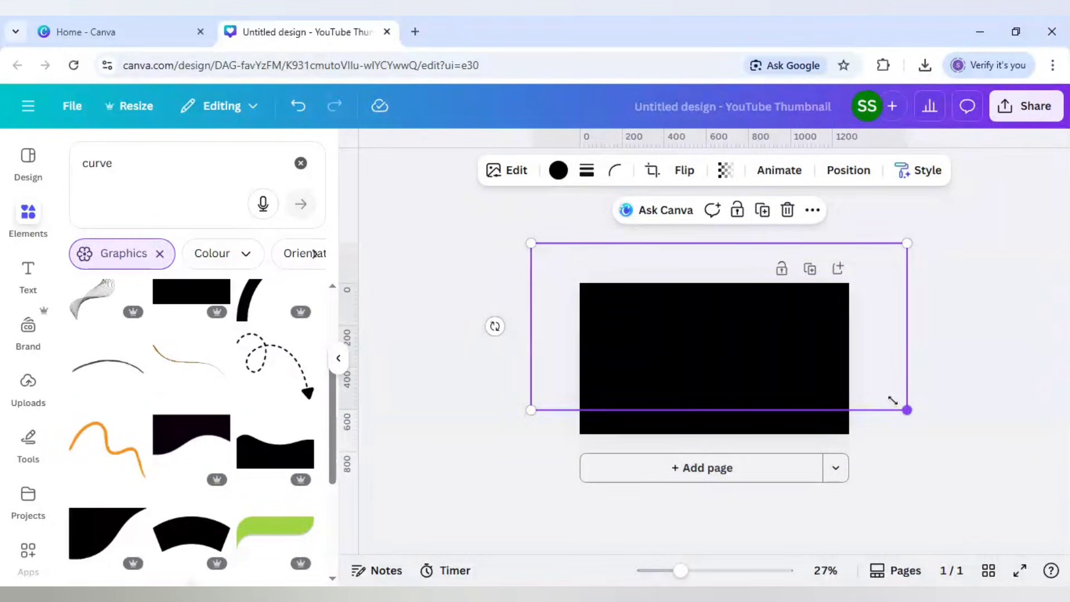
pyautogui.moveTo(907, 410); pyautogui.dragTo(791, 359)
pyautogui.moveTo(685, 322); pyautogui.dragTo(728, 273)
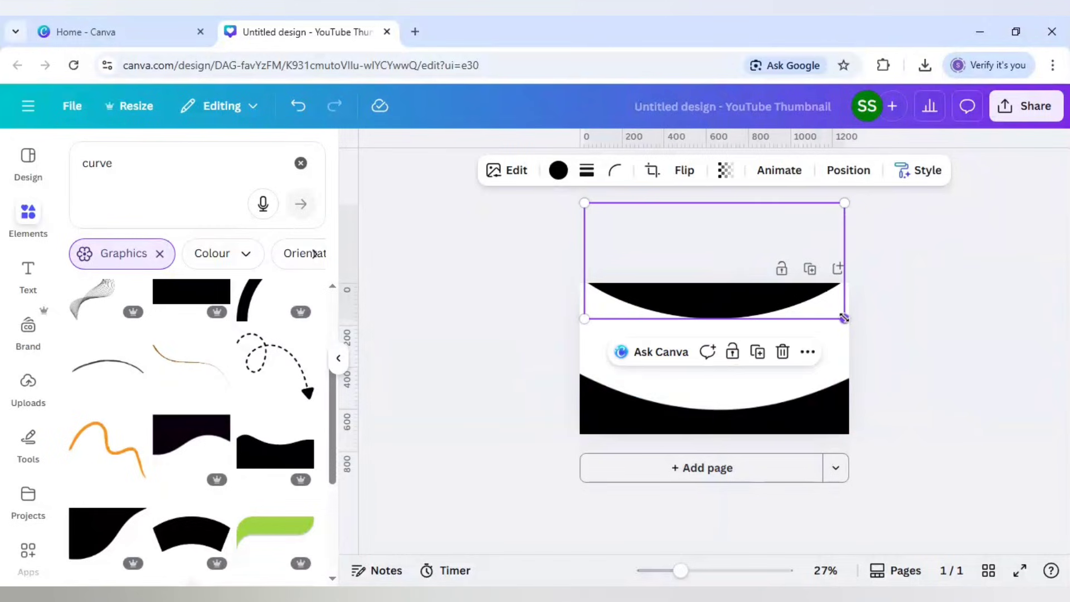
pyautogui.moveTo(844, 318); pyautogui.dragTo(819, 307)
pyautogui.moveTo(730, 283); pyautogui.dragTo(741, 288)
pyautogui.click(892, 325)
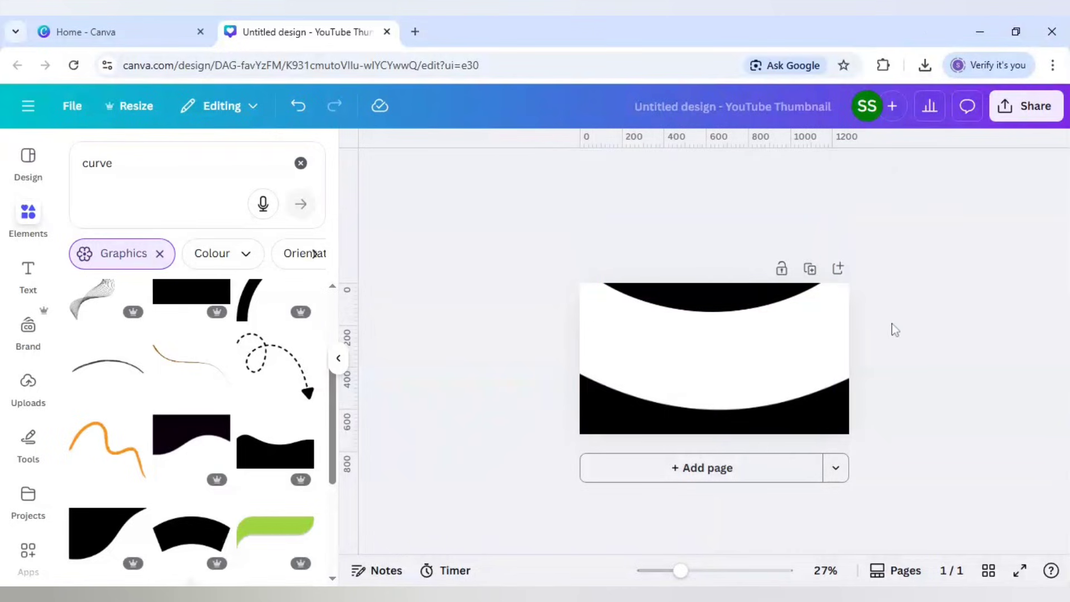
# - Duplicate the top arched band, tilt the copy diagonally and place it over the page's upper right corner
pyautogui.click(722, 296)
pyautogui.click(755, 345)
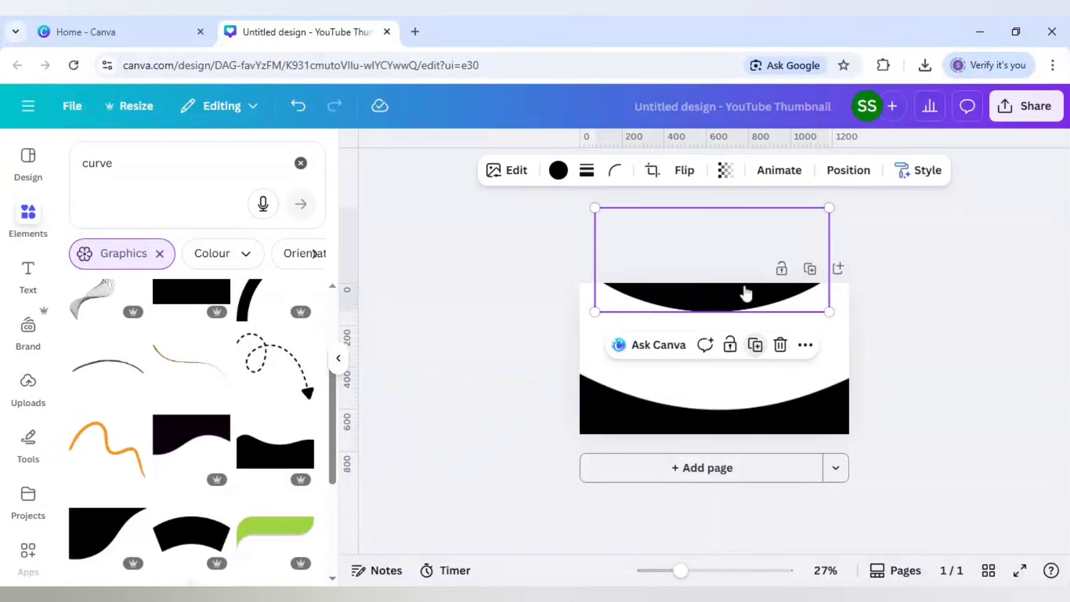
pyautogui.moveTo(745, 293); pyautogui.dragTo(805, 388)
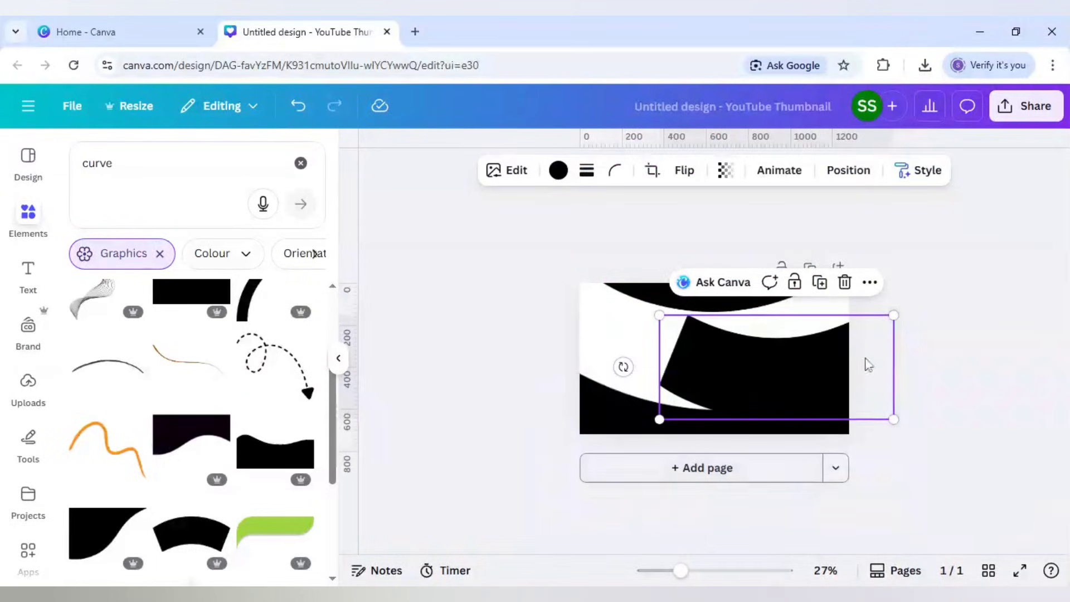
pyautogui.moveTo(623, 367); pyautogui.dragTo(647, 257)
pyautogui.moveTo(743, 344); pyautogui.dragTo(836, 307)
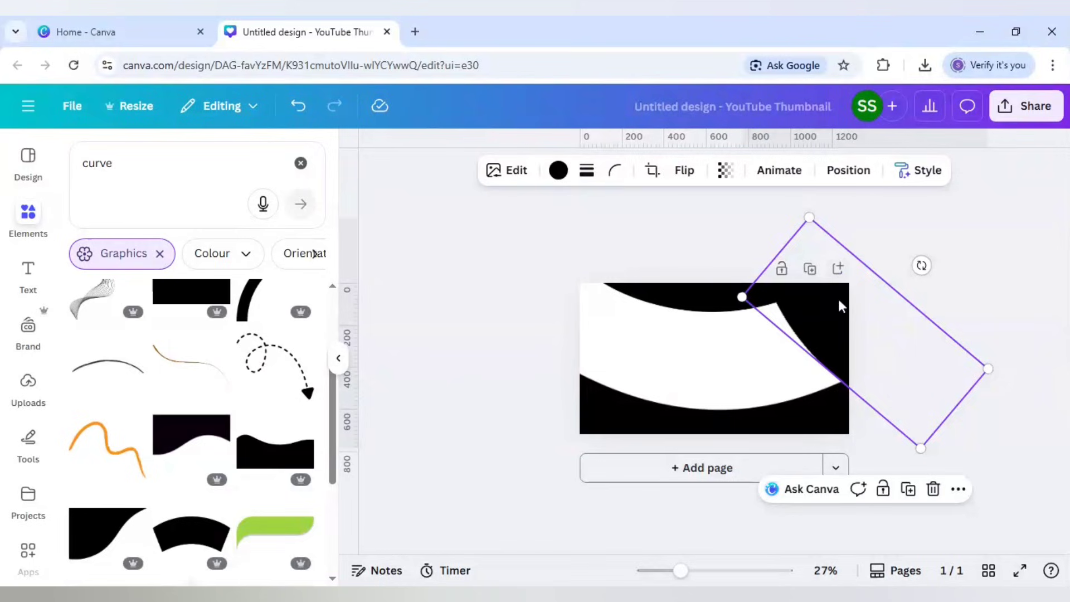
# - Duplicate the tilted corner band, flip it vertically and rotate it to cover the page's upper left corner
pyautogui.click(909, 490)
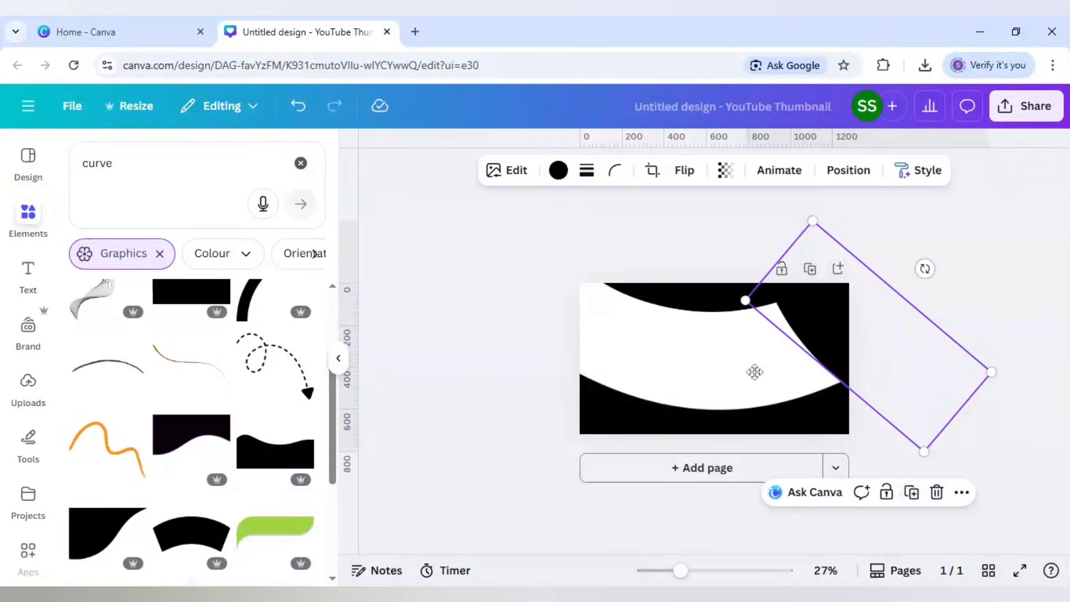
pyautogui.moveTo(754, 372); pyautogui.dragTo(676, 370)
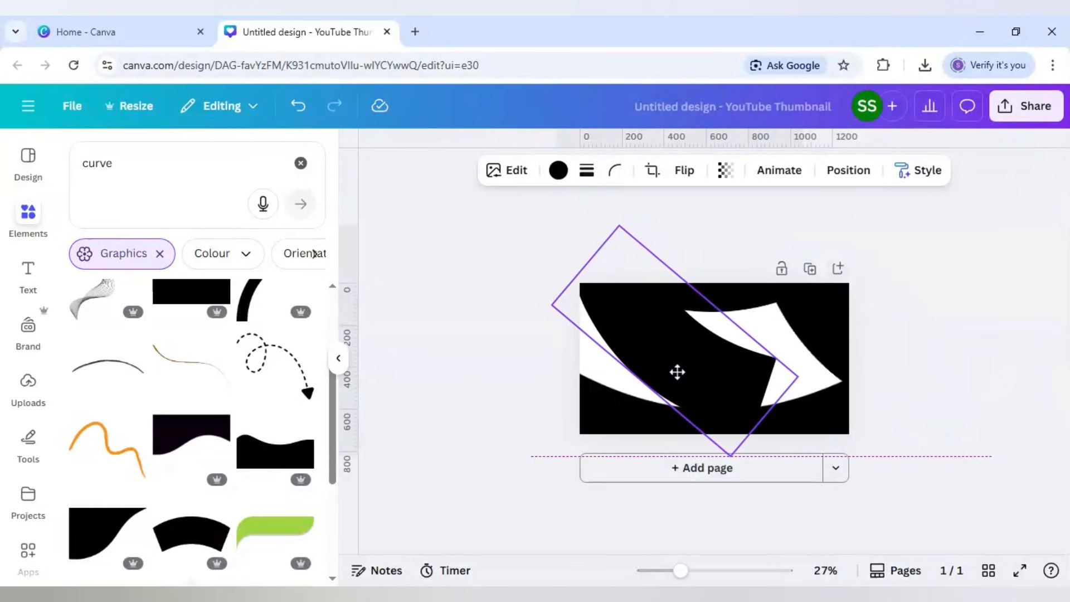
pyautogui.click(686, 170)
pyautogui.click(690, 242)
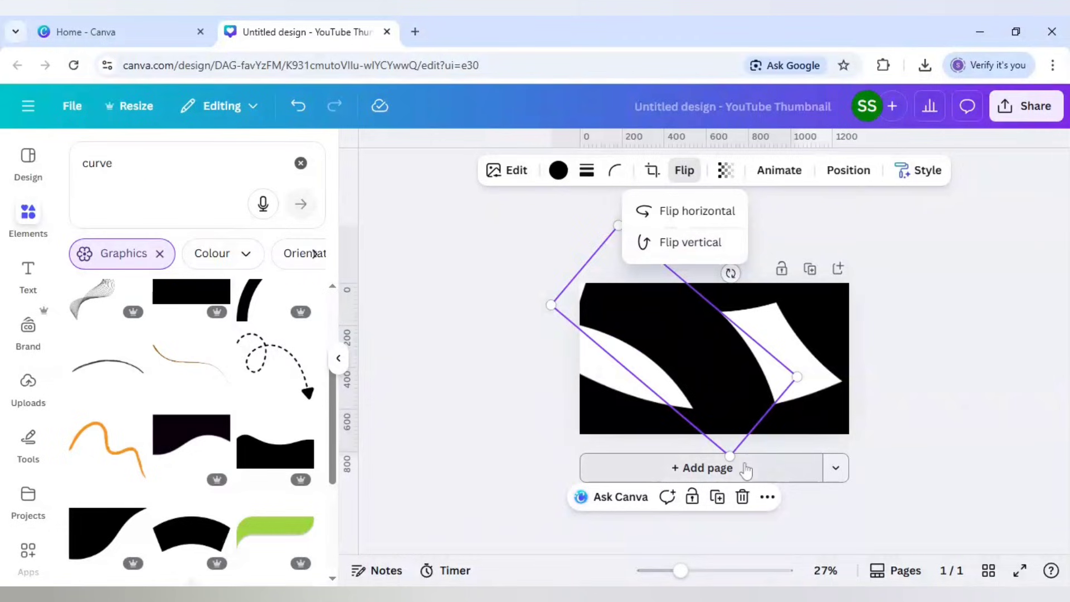
pyautogui.moveTo(731, 273); pyautogui.dragTo(592, 315)
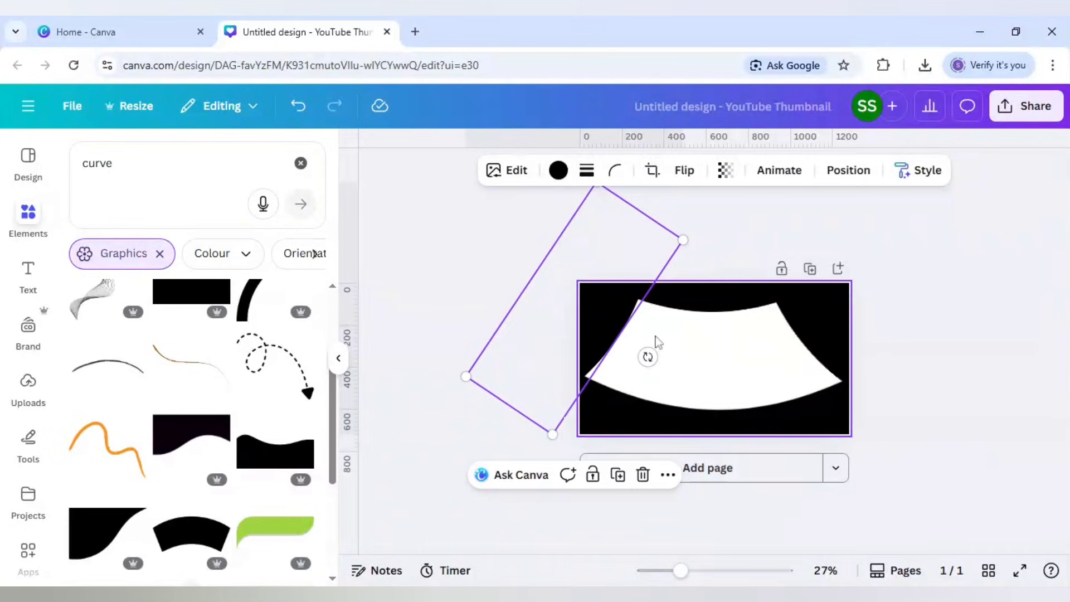
# - Nudge the top arched band down so it covers more of the white area
pyautogui.click(707, 295)
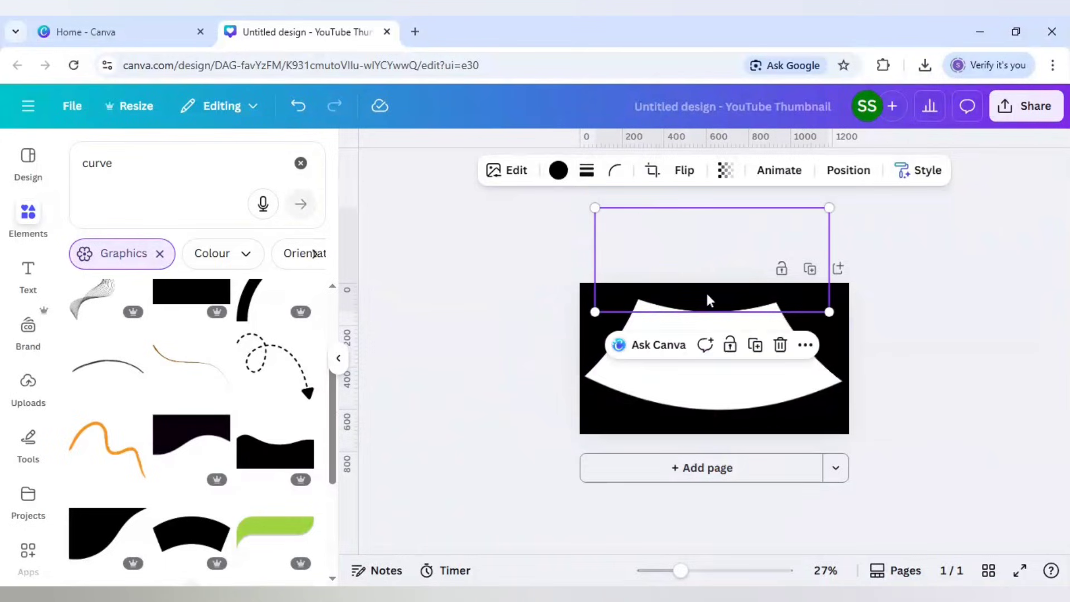
pyautogui.press('Down')
pyautogui.press('Down')
pyautogui.press('Down')
pyautogui.press('Down')
pyautogui.press('Down')
pyautogui.press('Down')
pyautogui.press('Down')
pyautogui.press('Down')
pyautogui.press('Down')
pyautogui.press('Down')
pyautogui.press('Down')
pyautogui.press('Down')
pyautogui.press('Down')
pyautogui.press('Down')
pyautogui.press('Down')
pyautogui.press('Down')
pyautogui.press('Down')
pyautogui.press('Down')
pyautogui.press('Down')
pyautogui.press('Down')
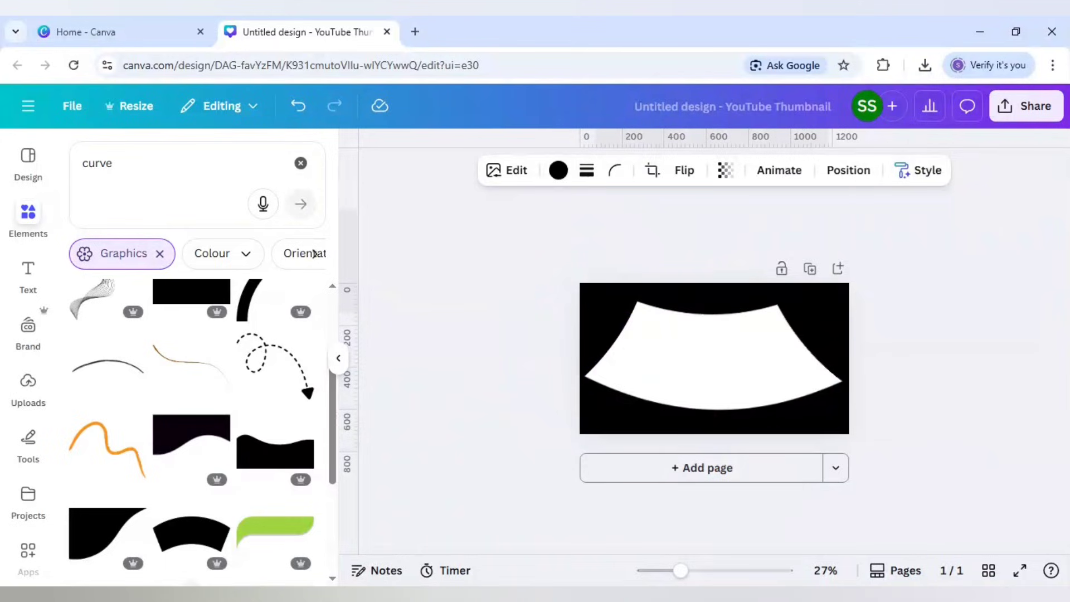
pyautogui.press('Down')
pyautogui.press('Down')
pyautogui.press('Down')
pyautogui.press('Down')
pyautogui.press('Down')
pyautogui.press('Down')
pyautogui.press('Down')
pyautogui.press('Down')
pyautogui.press('Down')
pyautogui.press('Down')
pyautogui.press('Down')
pyautogui.press('Down')
pyautogui.press('Down')
pyautogui.press('Down')
pyautogui.press('Down')
pyautogui.press('Down')
pyautogui.press('Down')
pyautogui.press('Down')
pyautogui.press('Down')
pyautogui.press('Down')
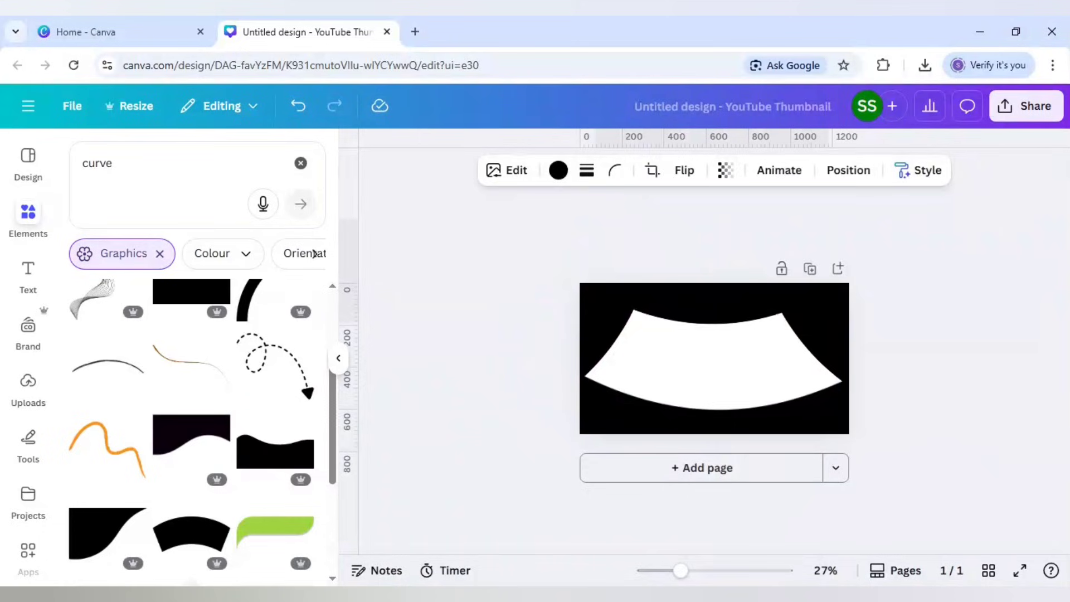
pyautogui.press('Down')
pyautogui.press('Down')
pyautogui.press('Down')
pyautogui.press('Up')
pyautogui.press('Up')
pyautogui.press('Up')
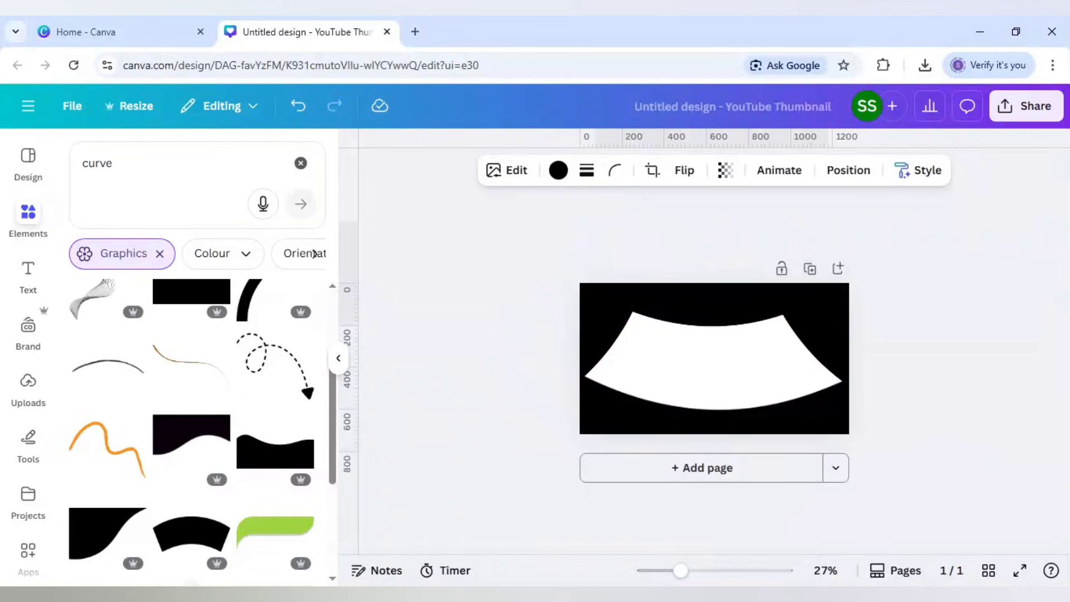
pyautogui.press('Up')
pyautogui.press('Up')
pyautogui.press('Up')
pyautogui.press('Up')
pyautogui.press('Down')
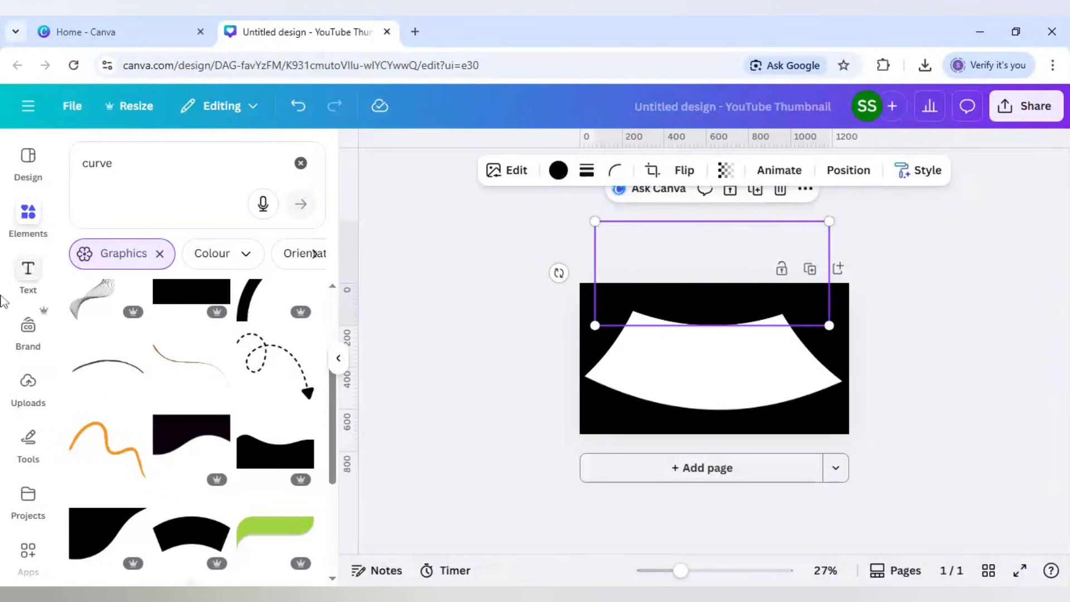
# - Search the elements for "american football players"
pyautogui.moveTo(129, 168); pyautogui.dragTo(30, 178)
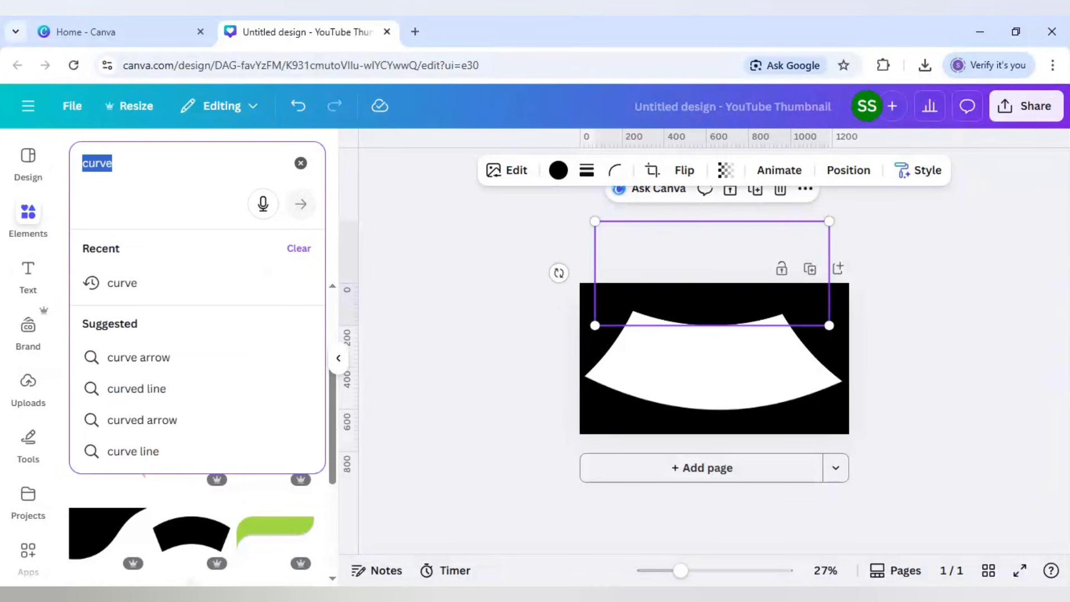
pyautogui.write('american foot')
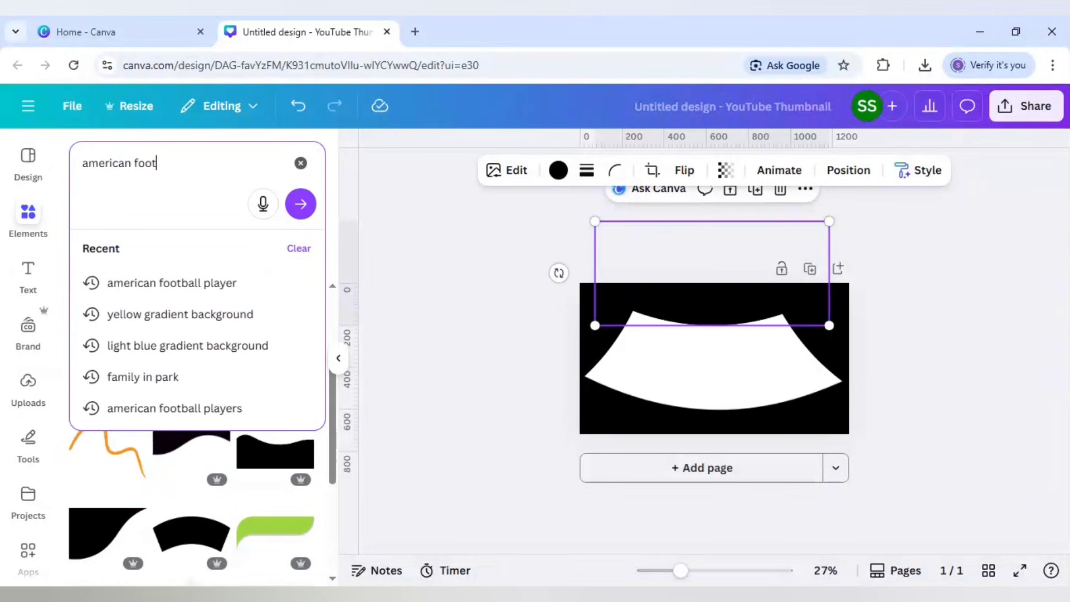
pyautogui.write('ball player')
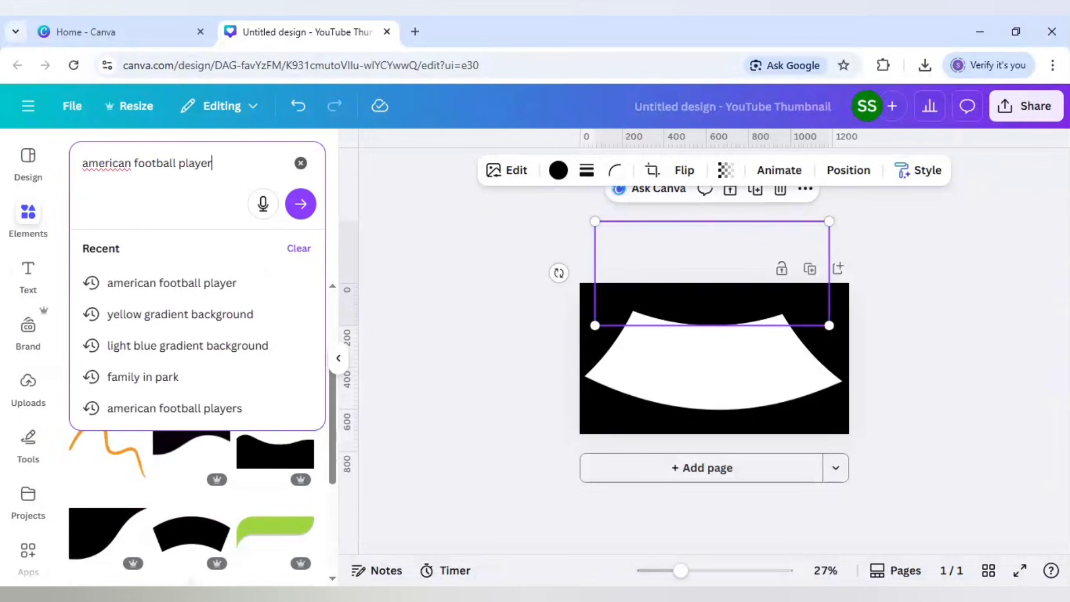
pyautogui.write('s')
pyautogui.press('Return')
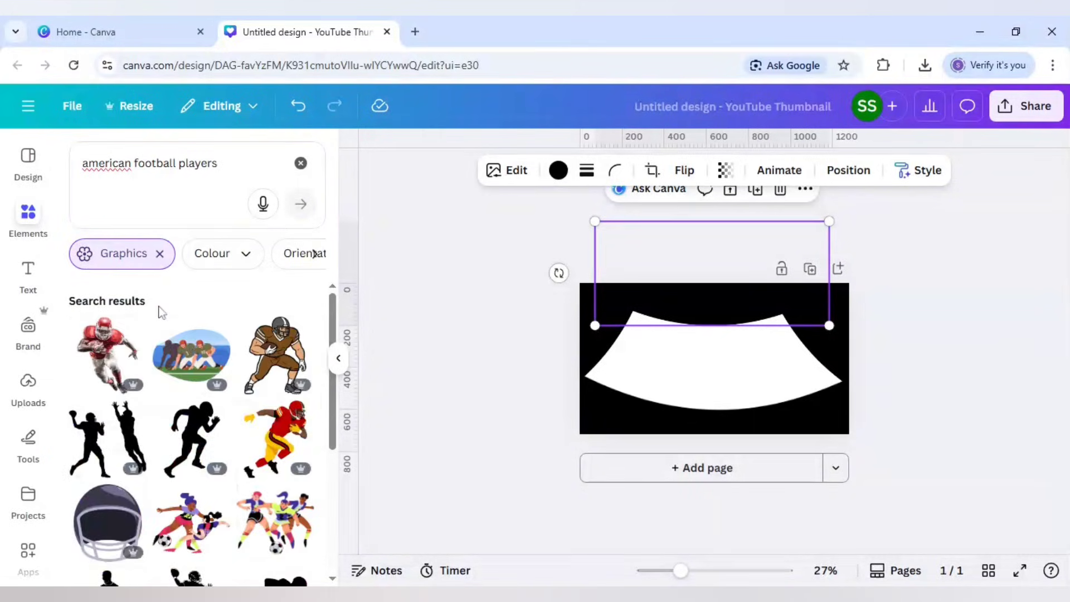
# - Limit the results to photos and insert the picture of five players in blue crouching on a dark field
pyautogui.click(160, 254)
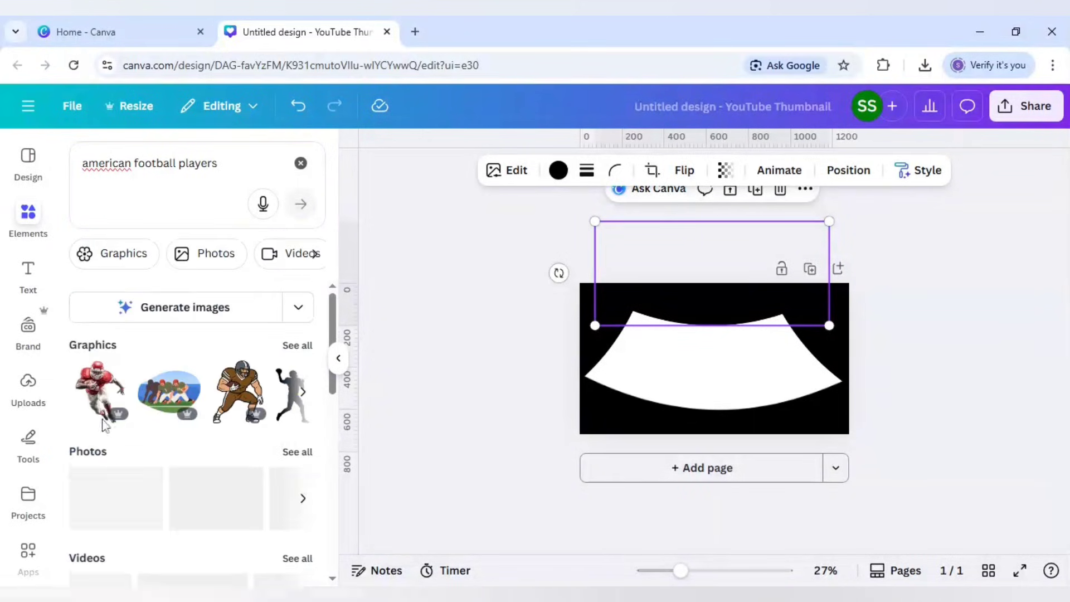
pyautogui.click(291, 453)
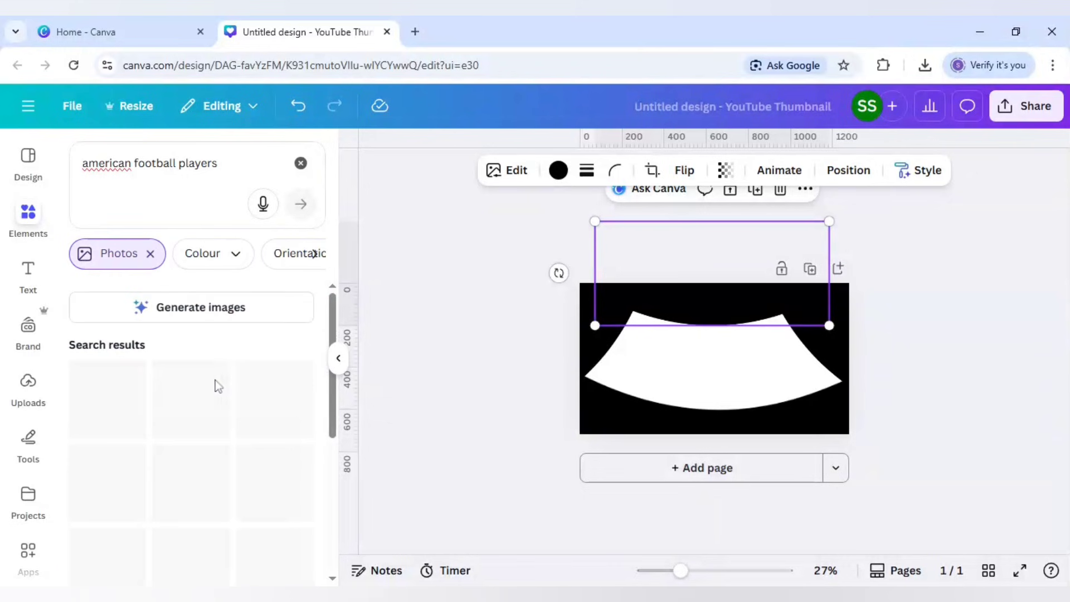
pyautogui.scroll(-10, 213, 379)
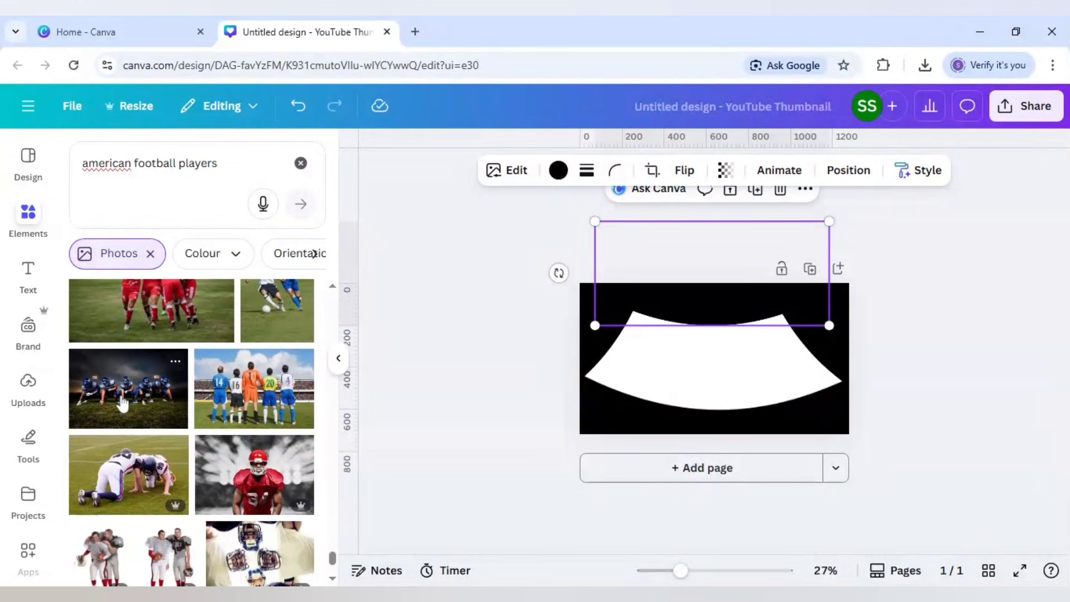
pyautogui.click(122, 403)
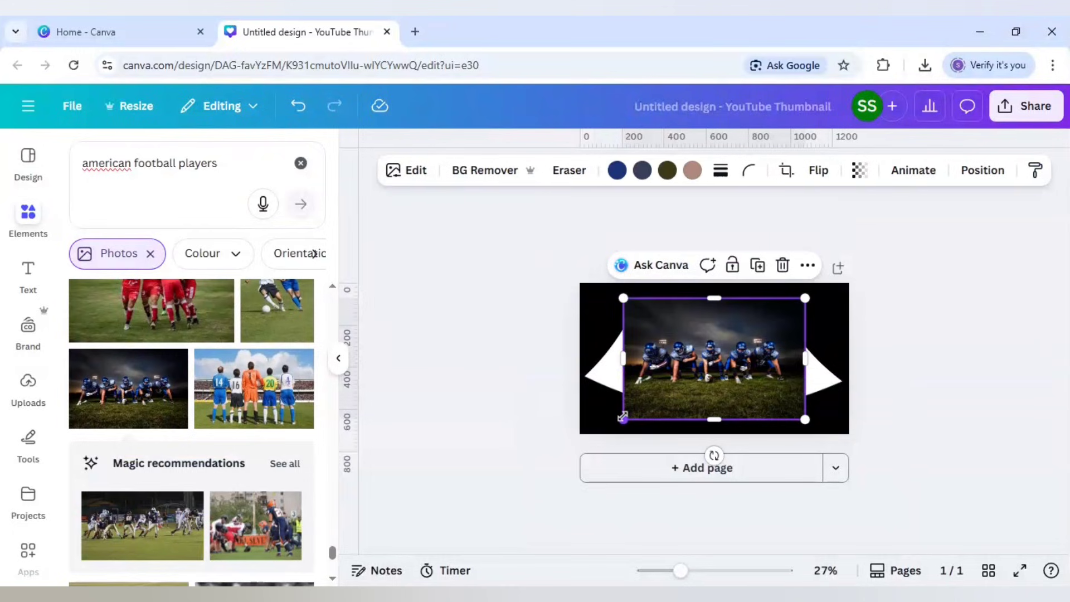
# - Enlarge the players photo to span the full page width and make it semi-transparent
pyautogui.moveTo(623, 418); pyautogui.dragTo(579, 446)
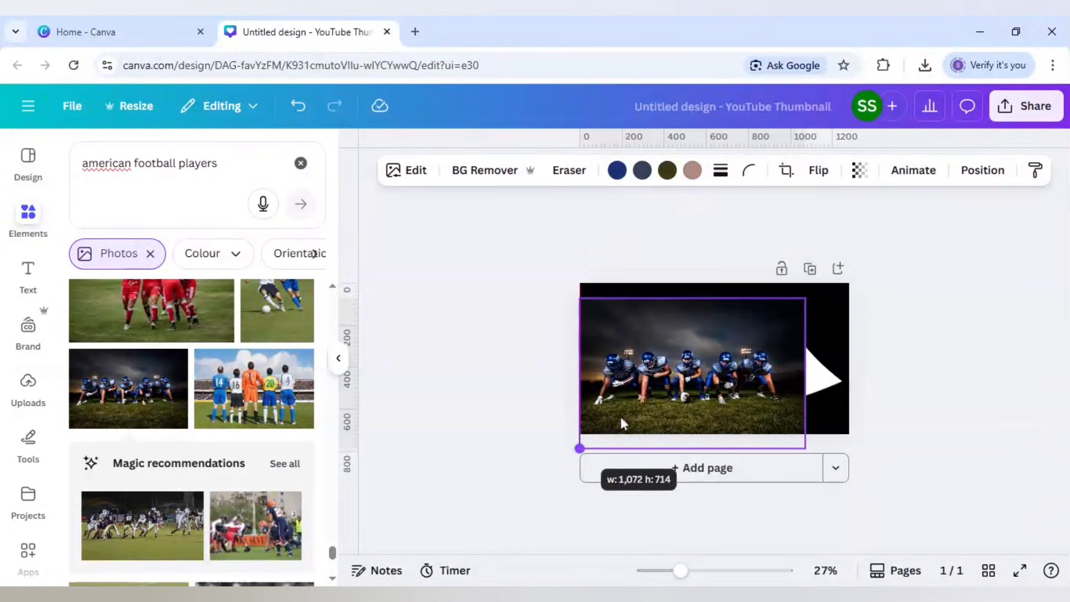
pyautogui.moveTo(802, 301); pyautogui.dragTo(862, 239)
pyautogui.click(859, 170)
# - Move the players photo up over the white curved area and send it to the back
pyautogui.moveTo(755, 350); pyautogui.dragTo(754, 321)
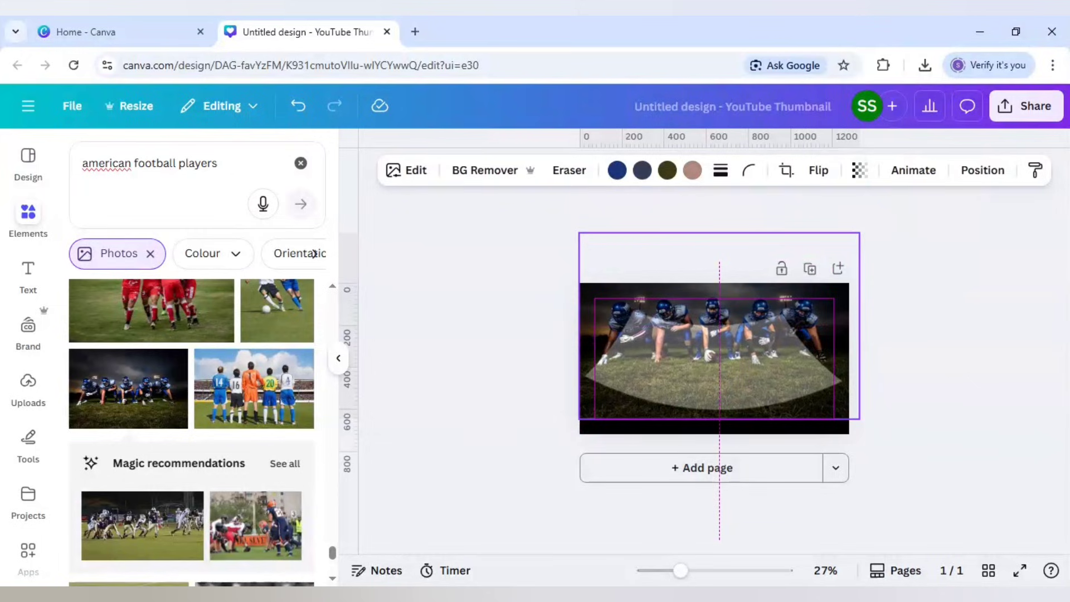
pyautogui.moveTo(754, 321); pyautogui.dragTo(747, 328)
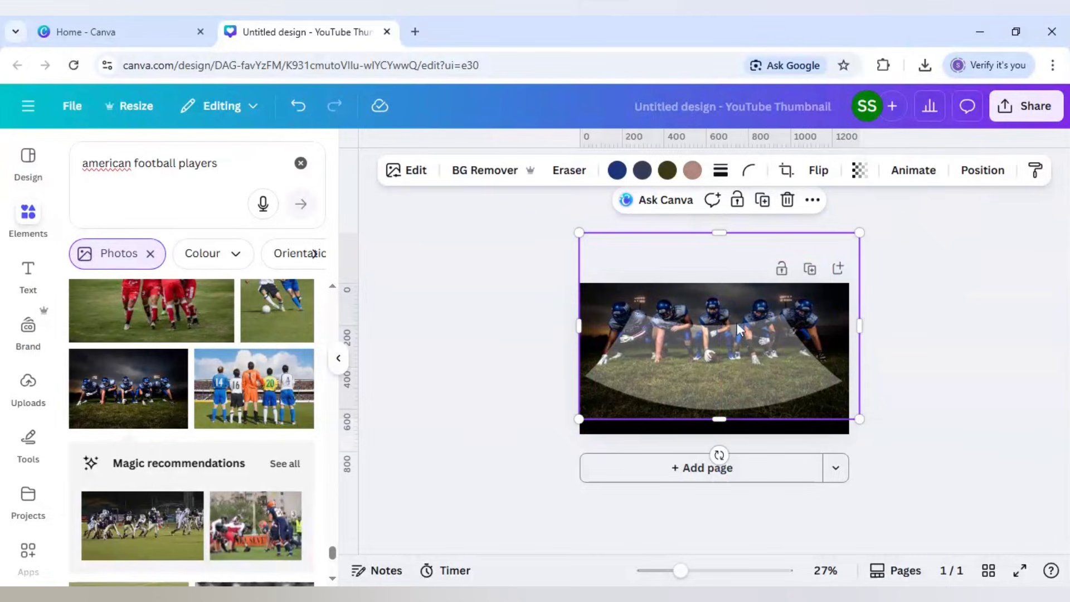
pyautogui.moveTo(737, 325); pyautogui.dragTo(736, 327)
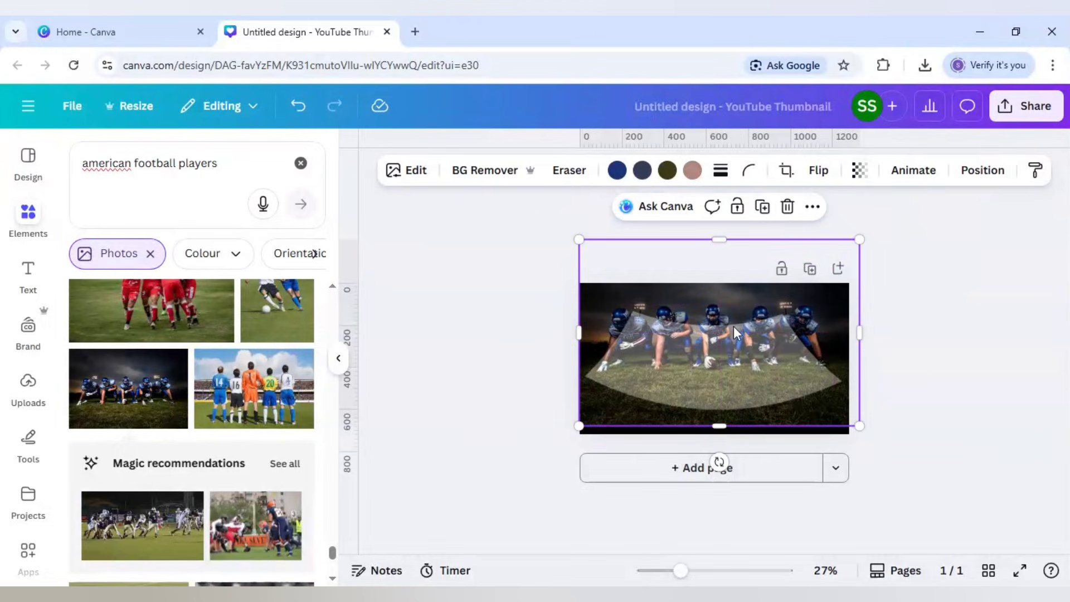
pyautogui.rightClick(734, 327)
pyautogui.moveTo(773, 330)
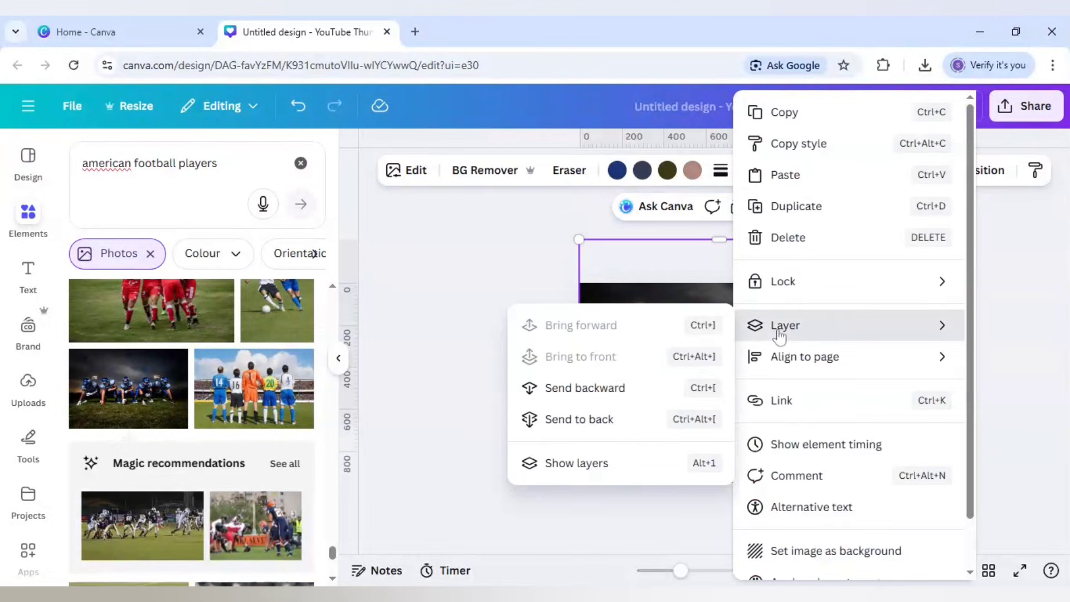
pyautogui.click(627, 421)
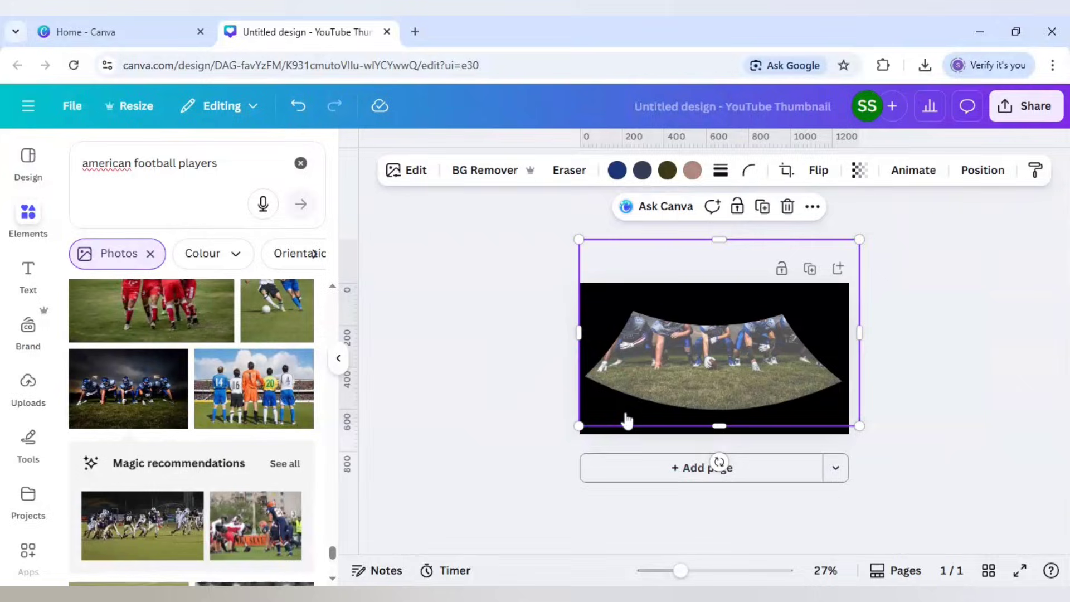
# - Lower the black shape above the players photo slightly to reshape the upper curve of the opening
pyautogui.click(704, 373)
pyautogui.click(687, 309)
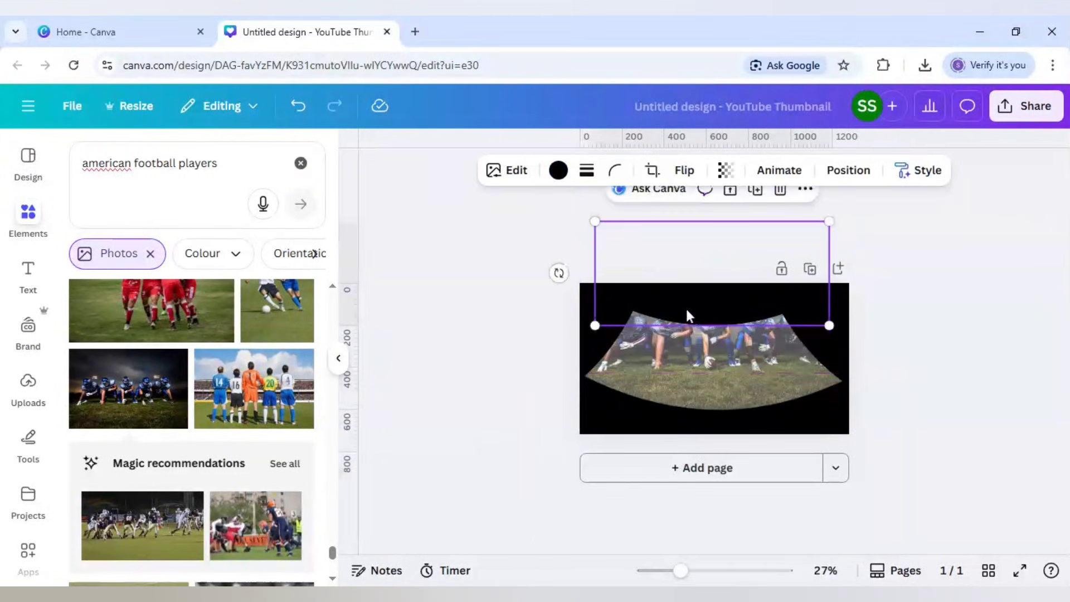
pyautogui.moveTo(687, 310); pyautogui.dragTo(686, 315)
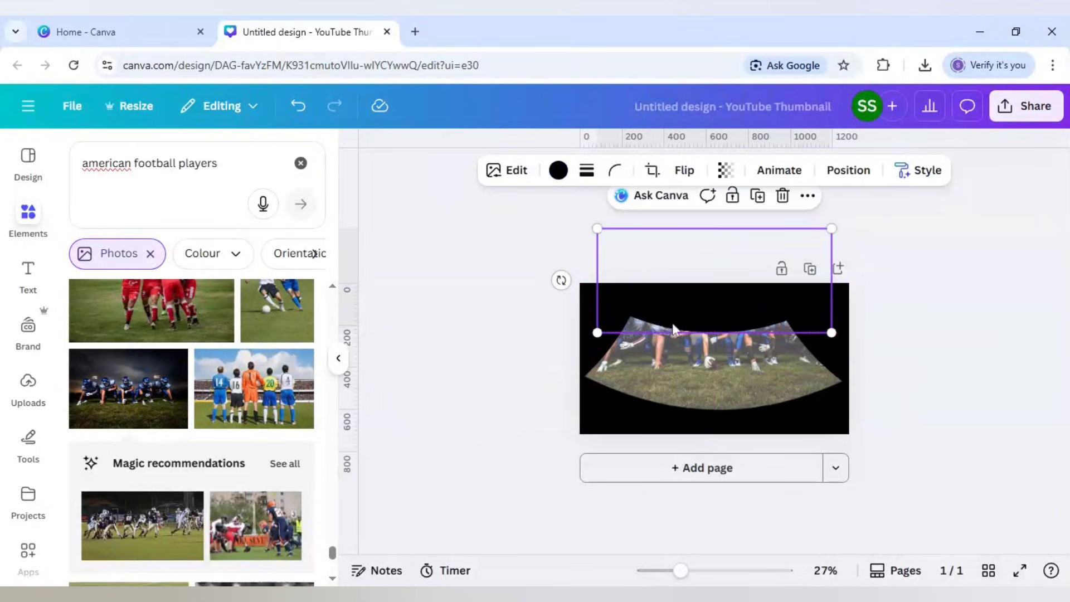
# - Shift the left and right rotated black shapes slightly outward to widen the curved opening
pyautogui.click(585, 339)
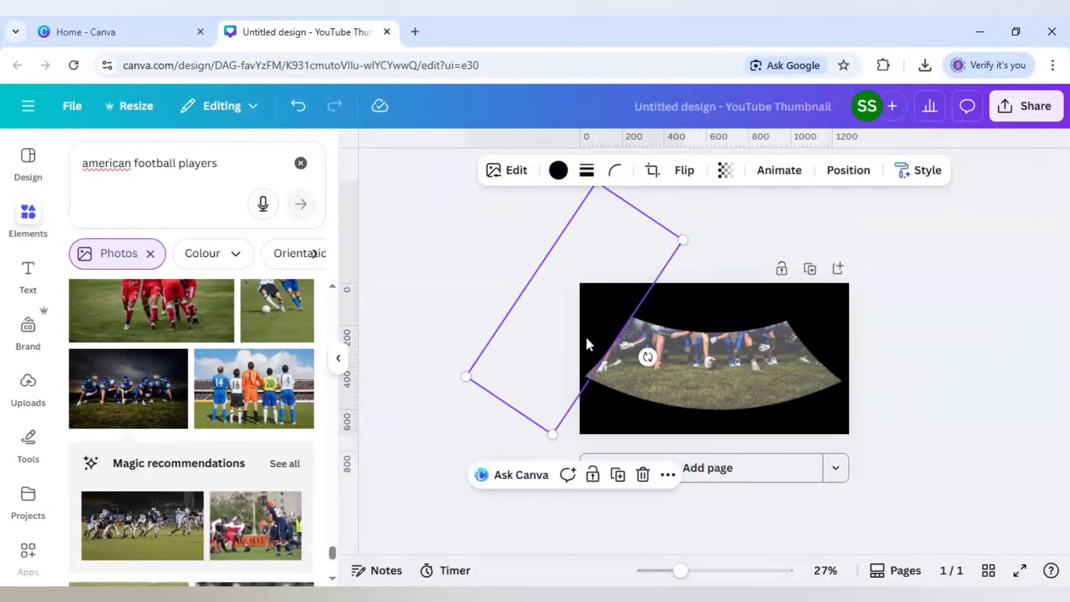
pyautogui.click(723, 410)
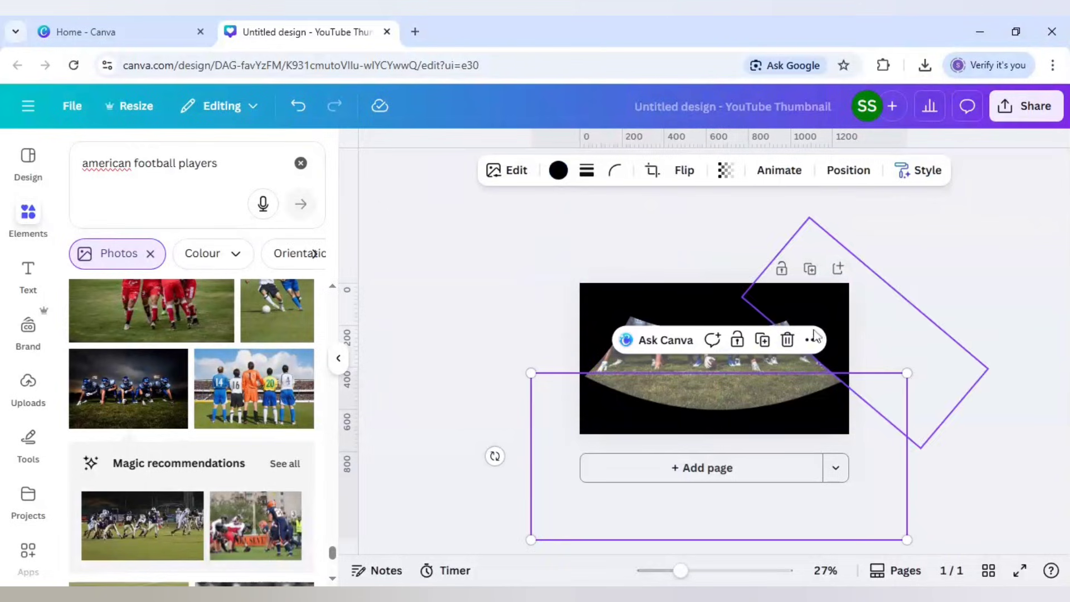
pyautogui.click(841, 330)
pyautogui.moveTo(841, 330); pyautogui.dragTo(846, 337)
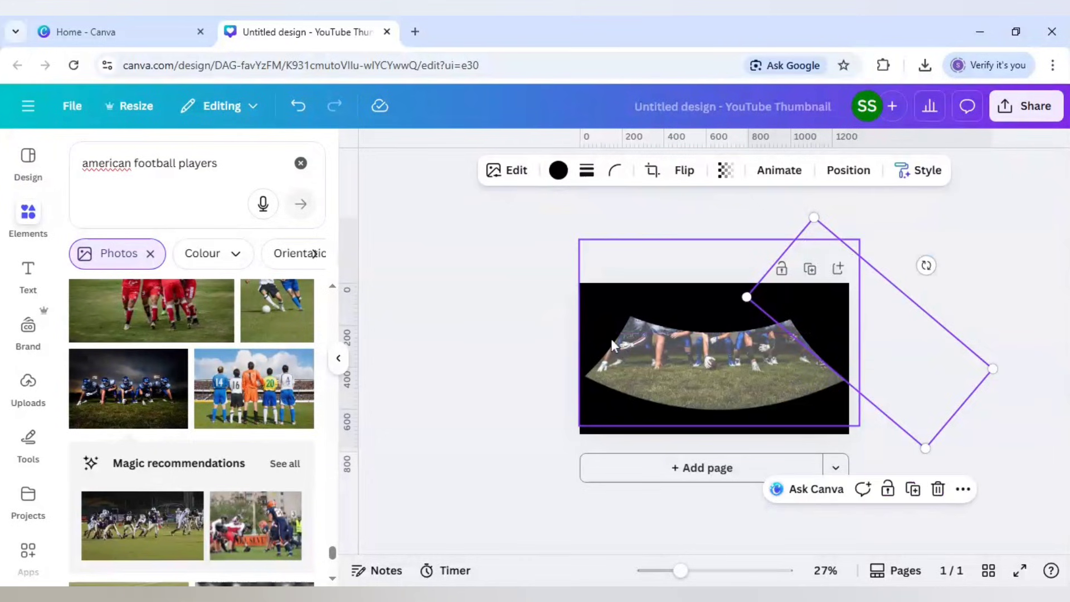
pyautogui.click(592, 323)
pyautogui.moveTo(587, 323); pyautogui.dragTo(584, 322)
# - Delete the players photo and set the page background to black
pyautogui.click(721, 354)
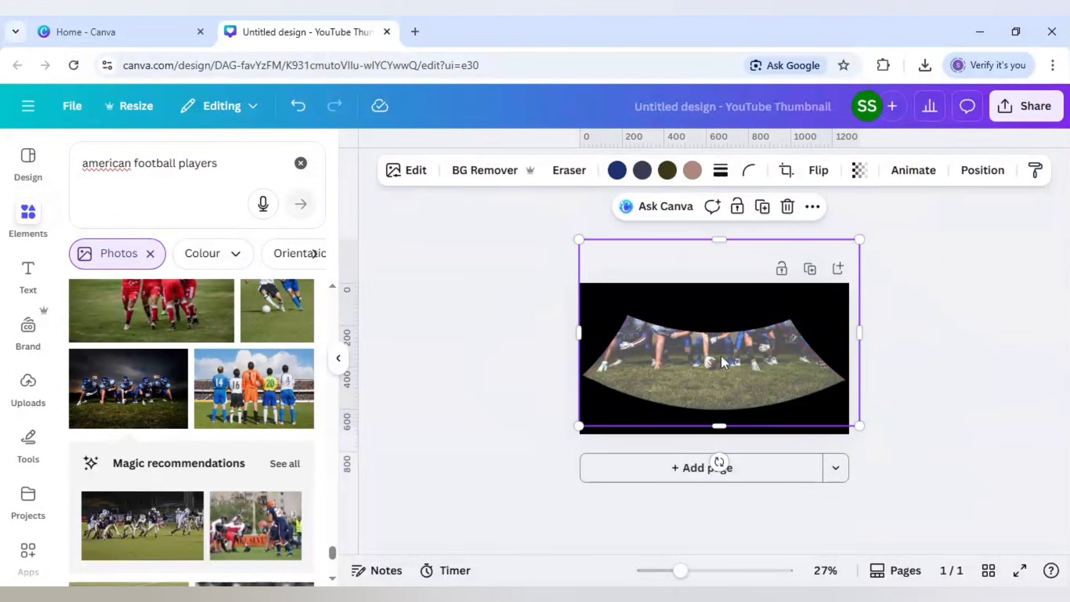
pyautogui.press('Delete')
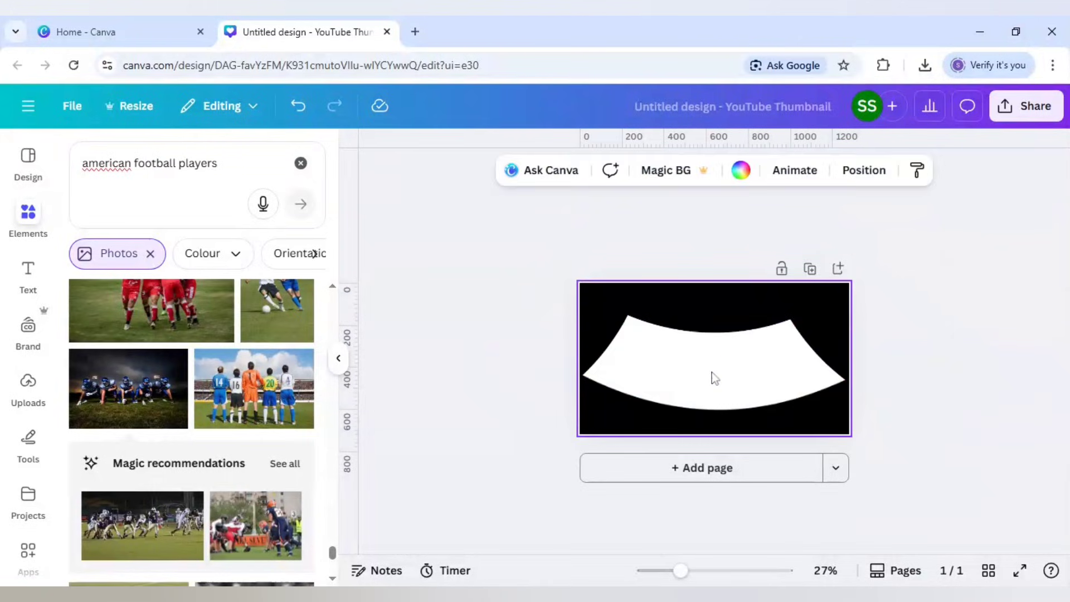
pyautogui.click(741, 171)
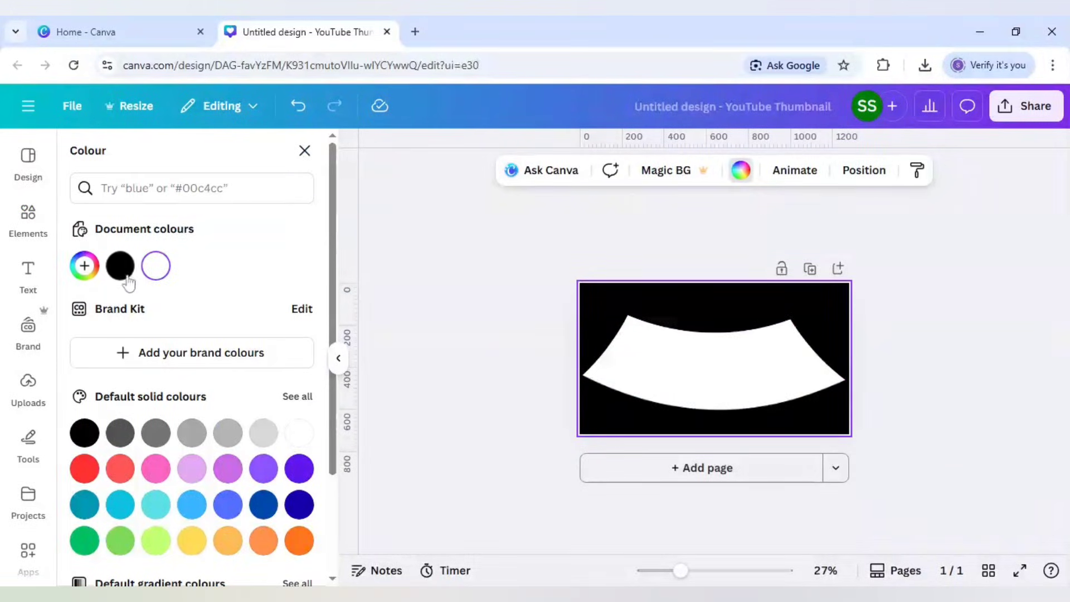
pyautogui.click(120, 266)
# - Change all black elements on the page to white and set only the page background to black
pyautogui.click(586, 311)
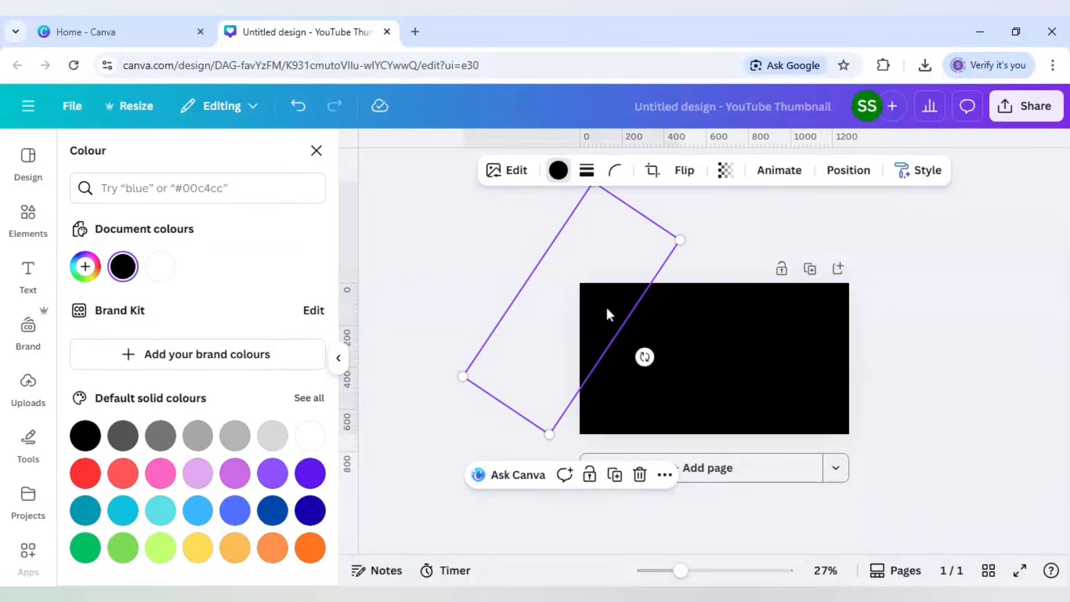
pyautogui.click(160, 267)
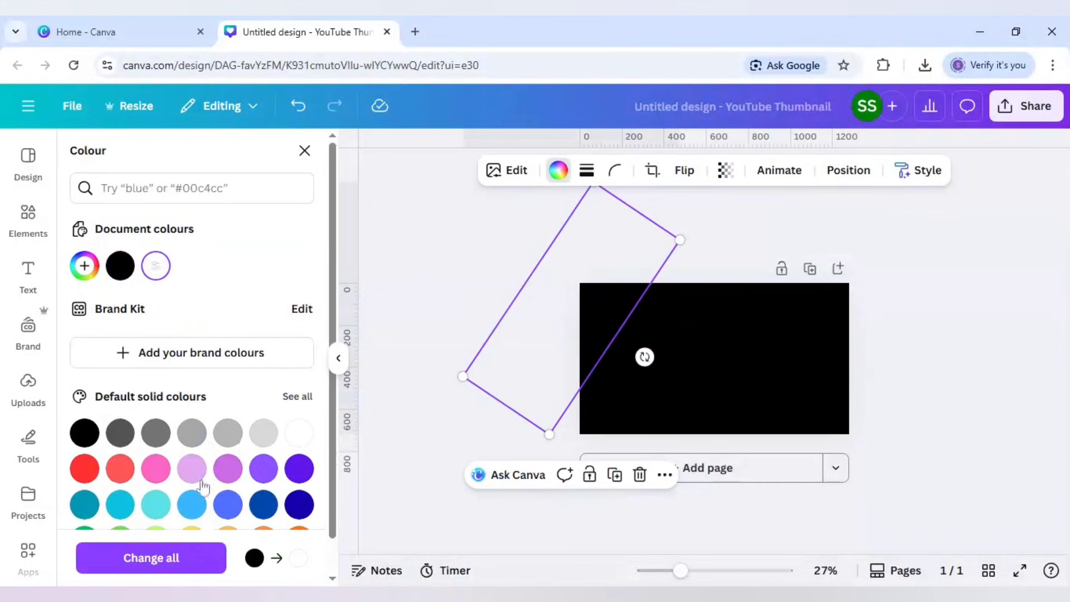
pyautogui.click(167, 557)
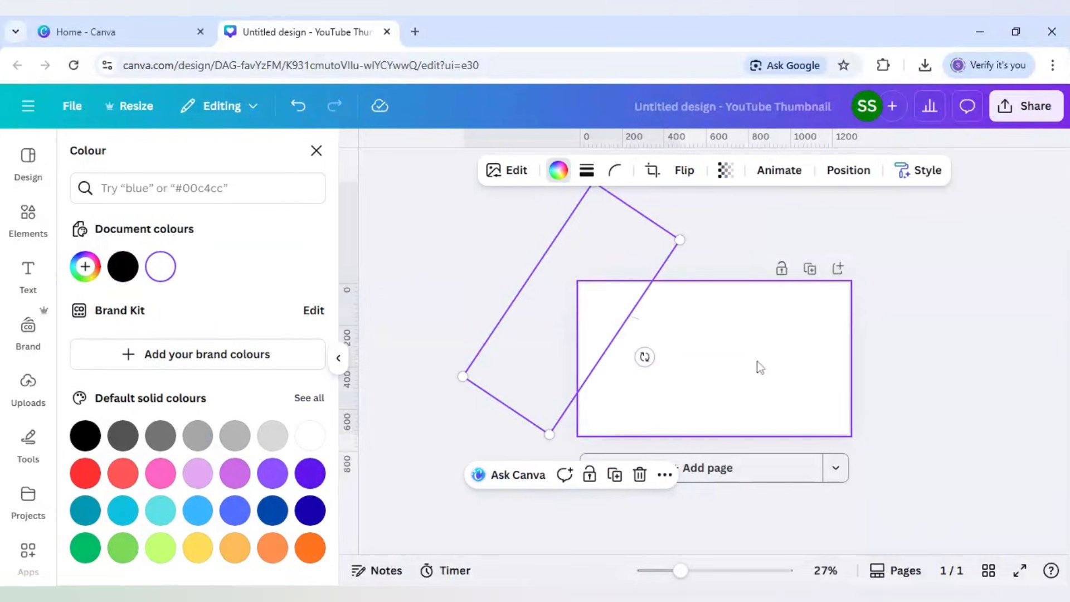
pyautogui.click(744, 358)
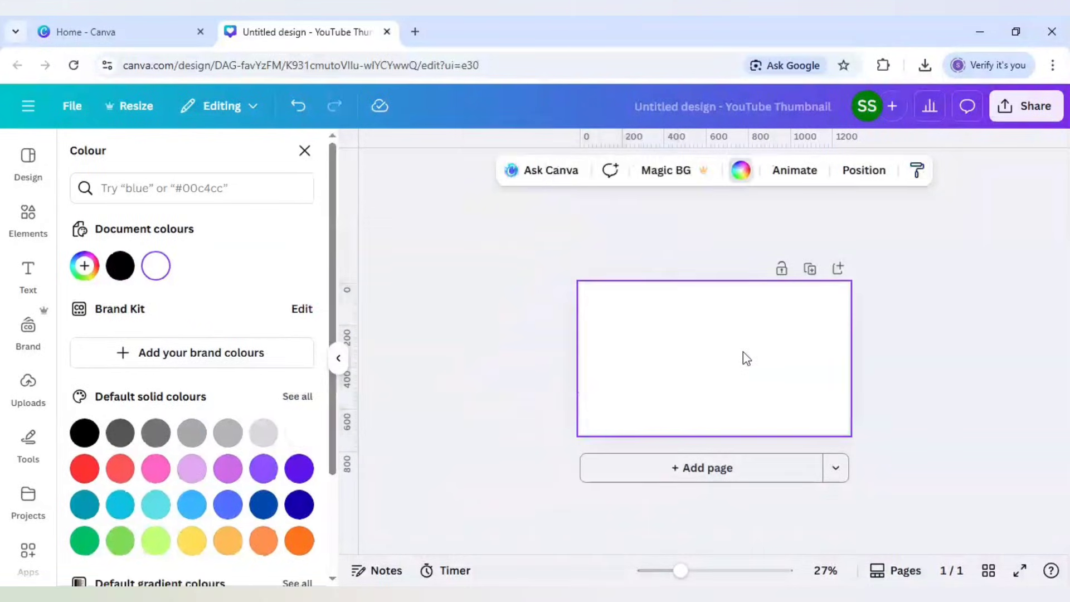
pyautogui.click(119, 265)
pyautogui.click(526, 363)
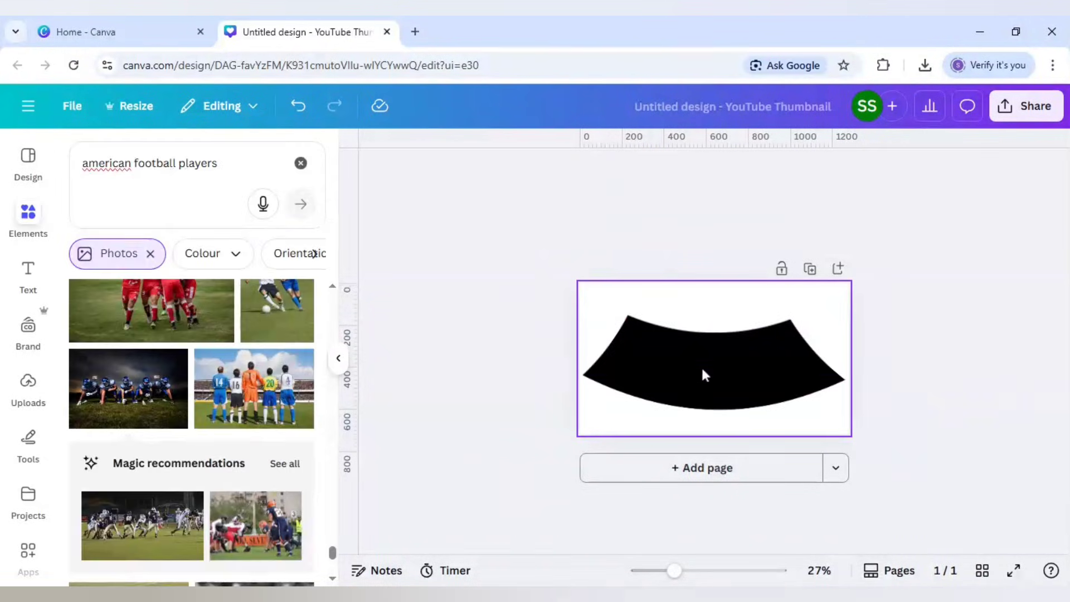
# - Add a second page and fill its background with the default lime green
pyautogui.click(699, 472)
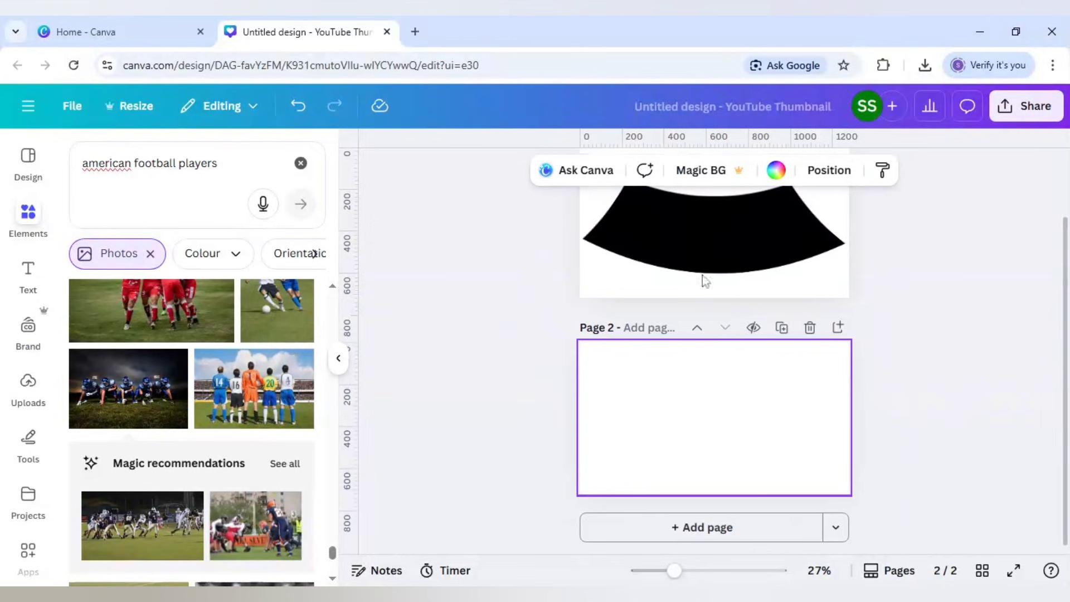
pyautogui.click(776, 170)
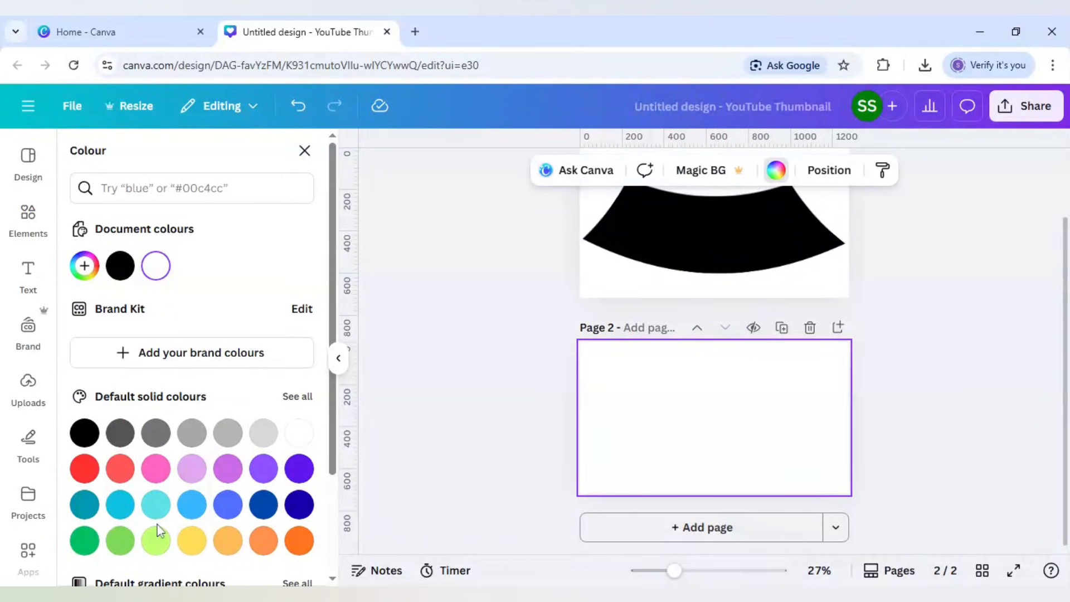
pyautogui.scroll(-2, 158, 525)
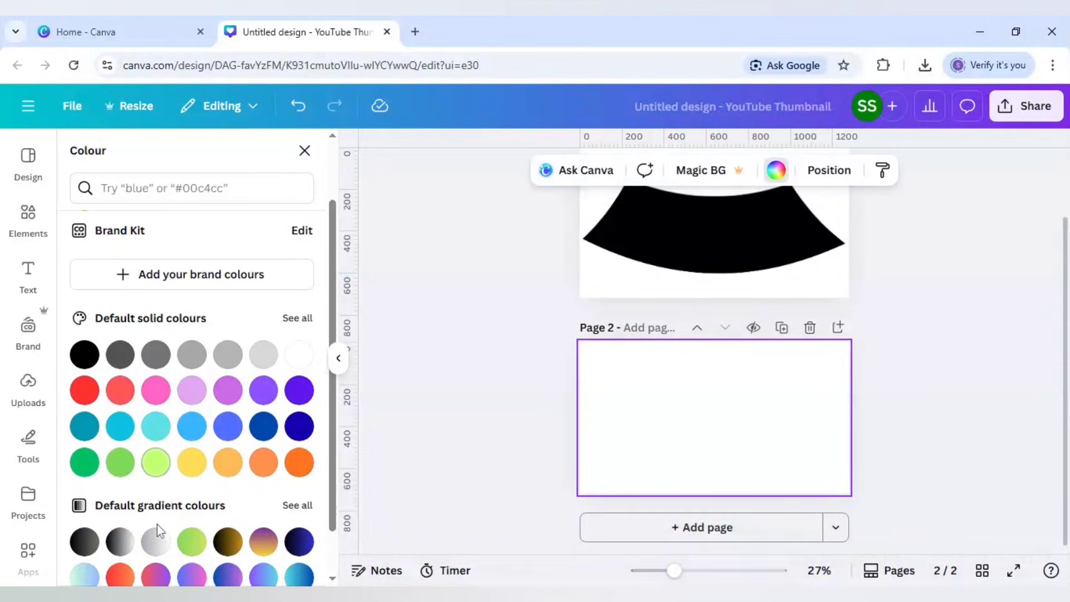
pyautogui.click(156, 462)
pyautogui.click(536, 434)
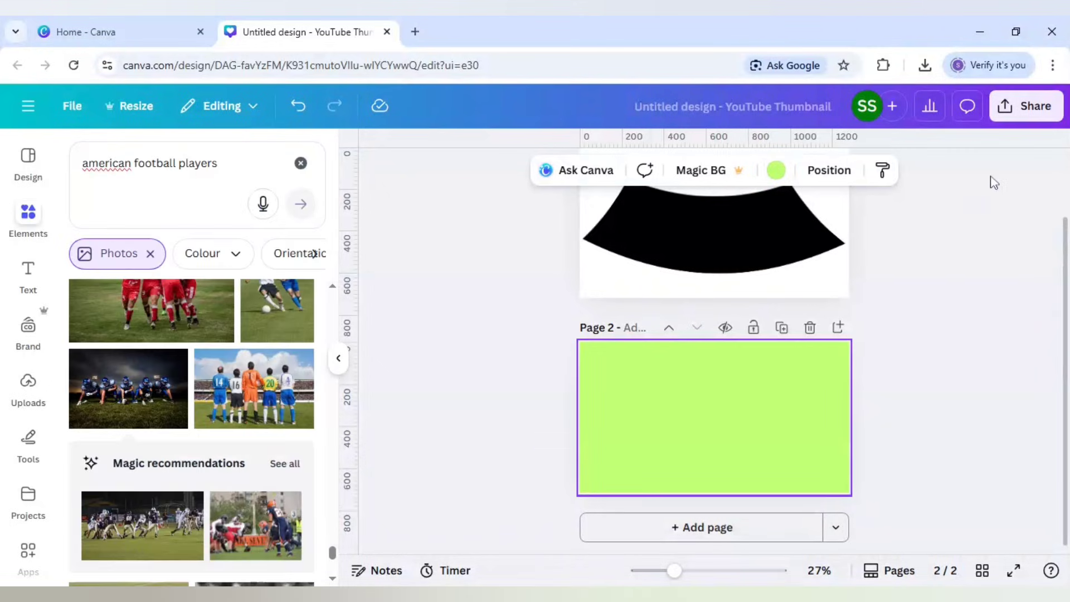
# - Download the design as images and upload the black curved shape picture to the Picsvg converter
pyautogui.click(1025, 106)
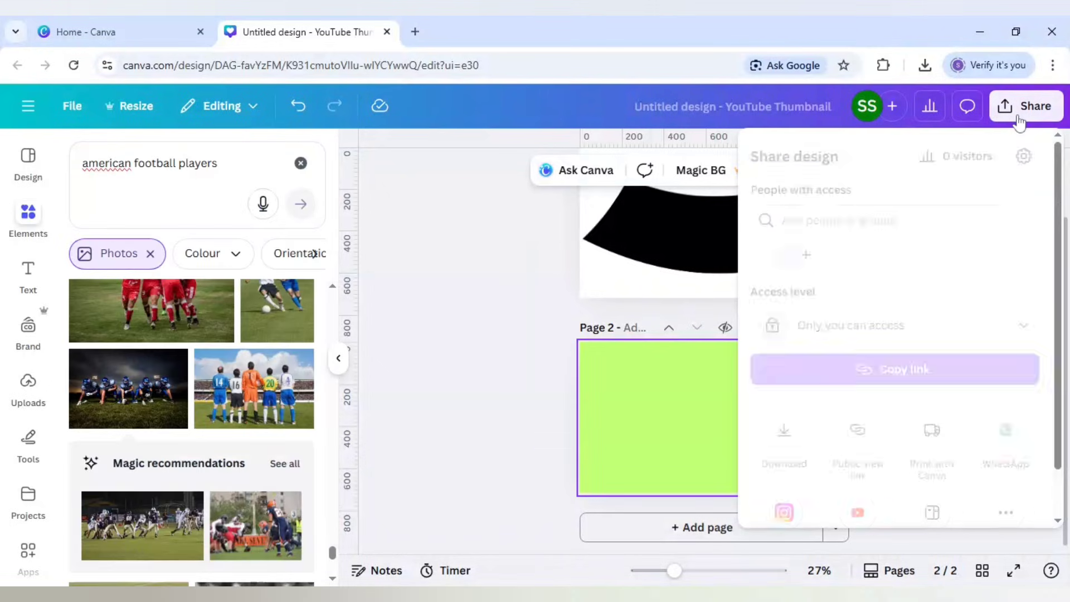
pyautogui.click(784, 430)
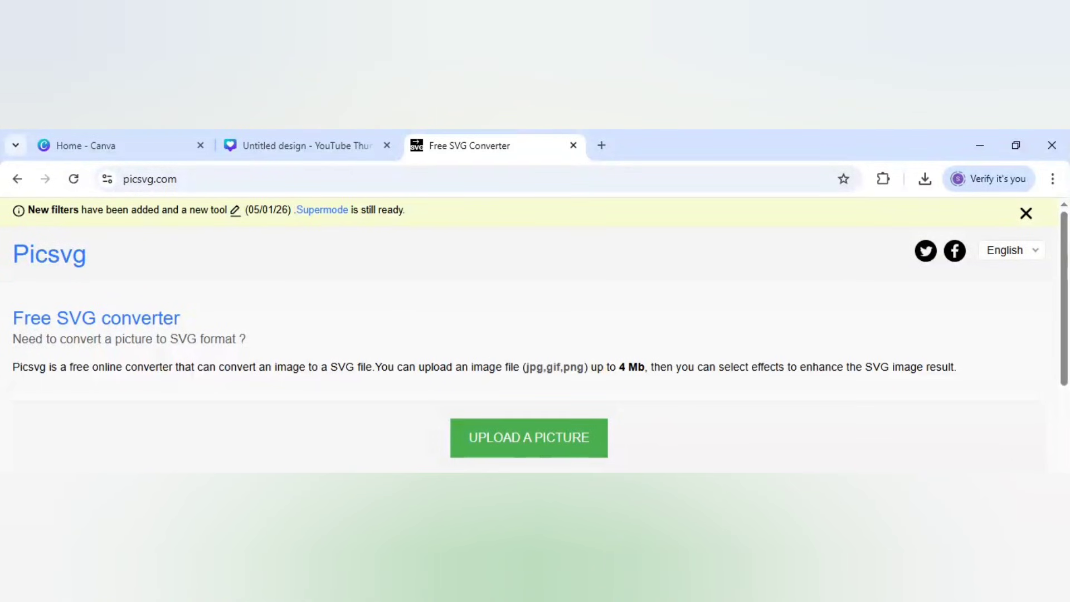
pyautogui.click(491, 437)
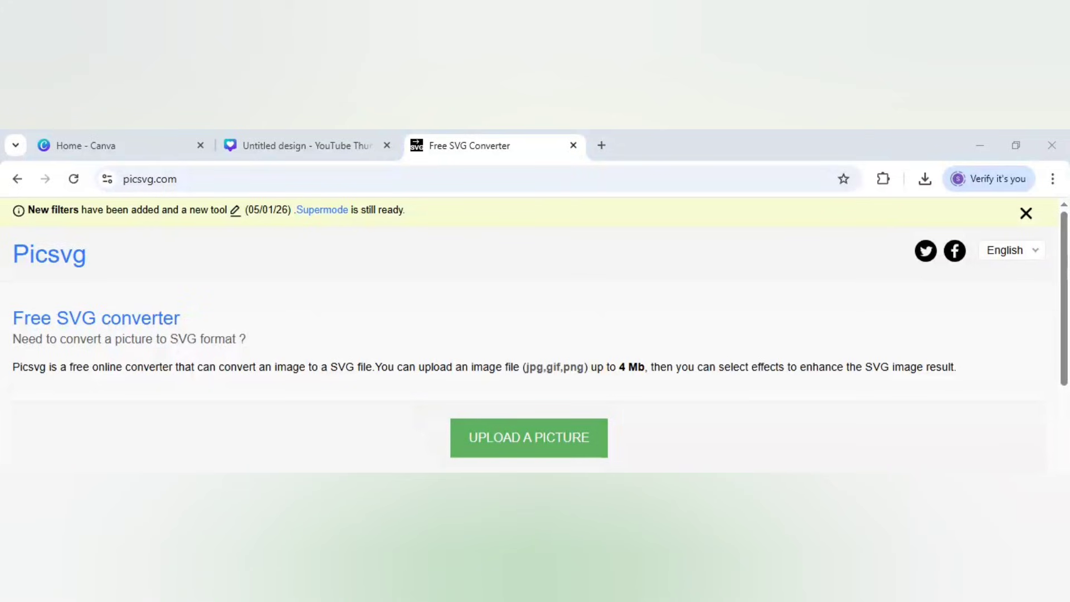
pyautogui.click(496, 432)
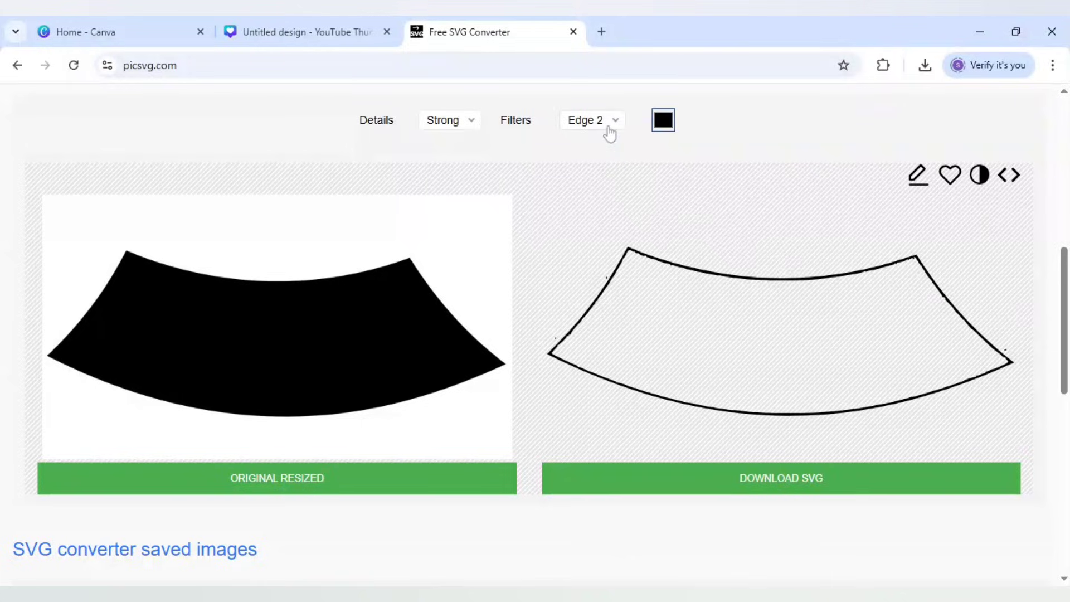
# - Apply the Internal 3 filter to the curved shape and download it as an SVG
pyautogui.click(601, 124)
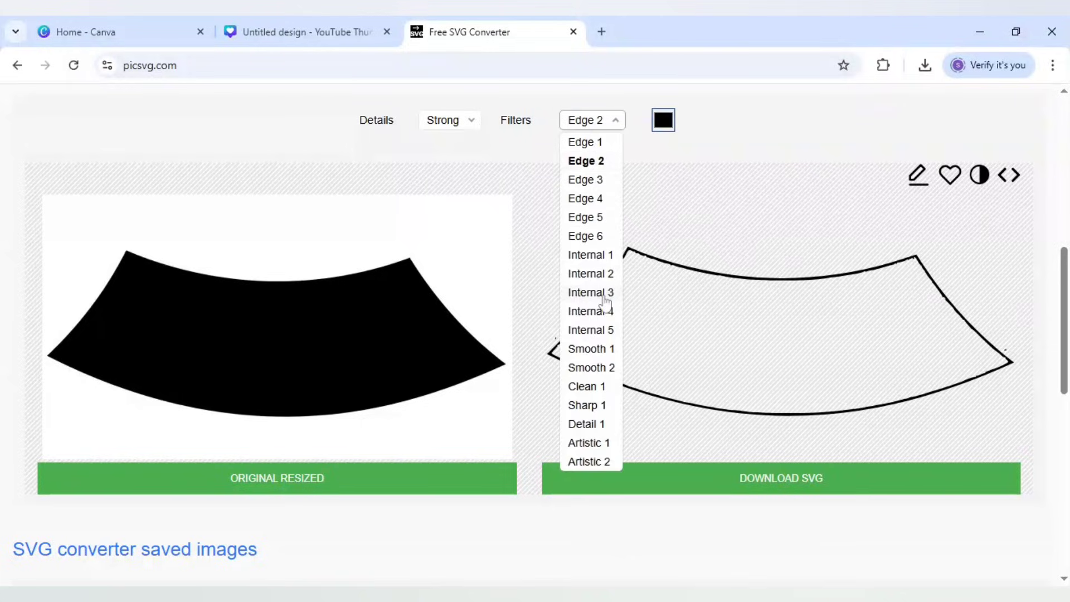
pyautogui.click(605, 294)
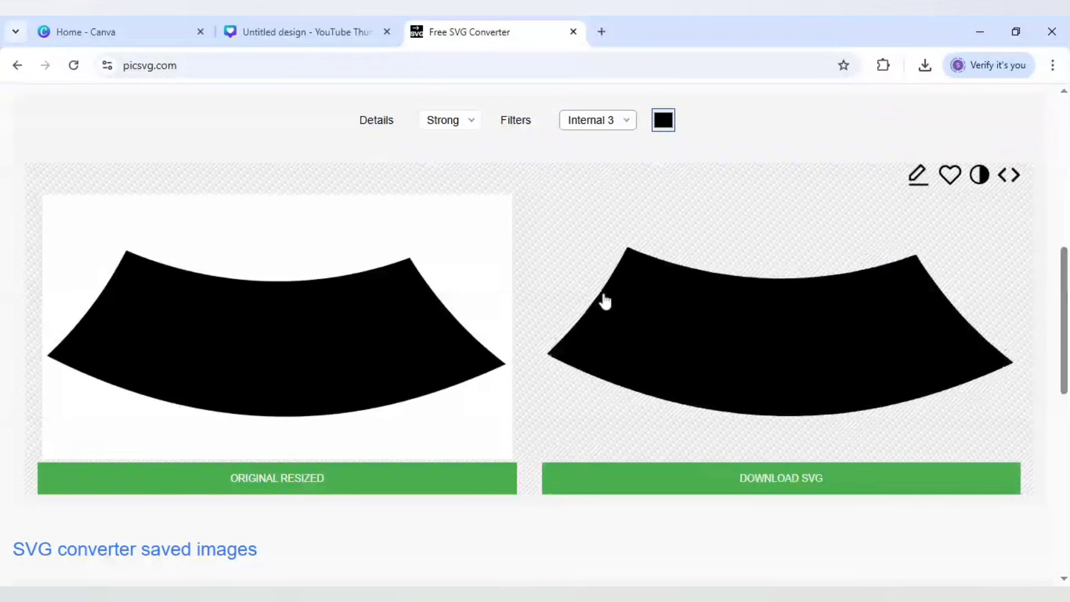
pyautogui.click(709, 480)
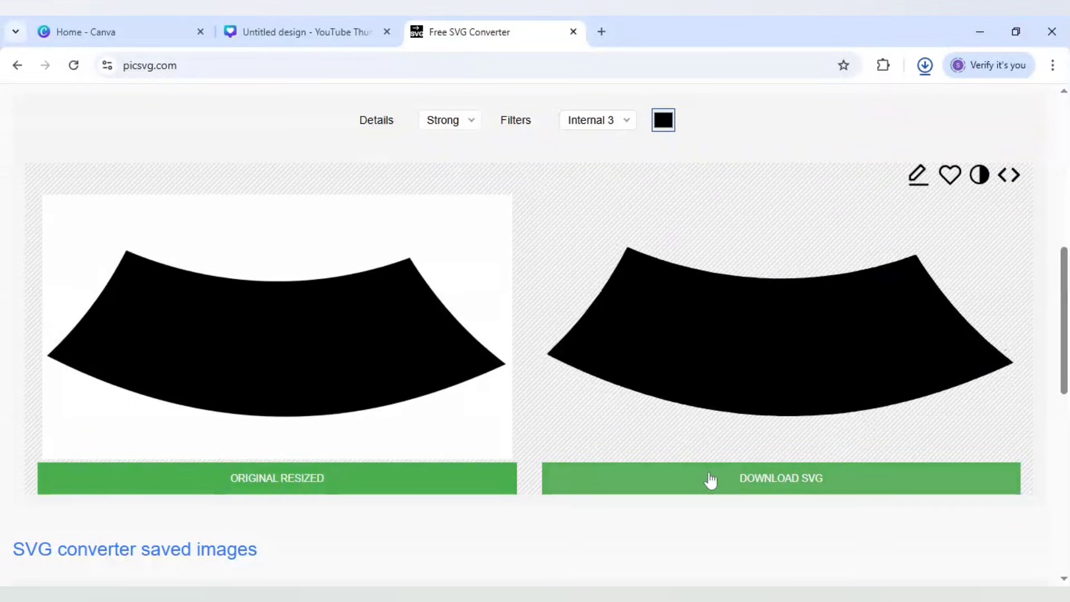
# - Switch to Photopea in a new browser tab and open the converted SVG file from the computer
pyautogui.click(601, 32)
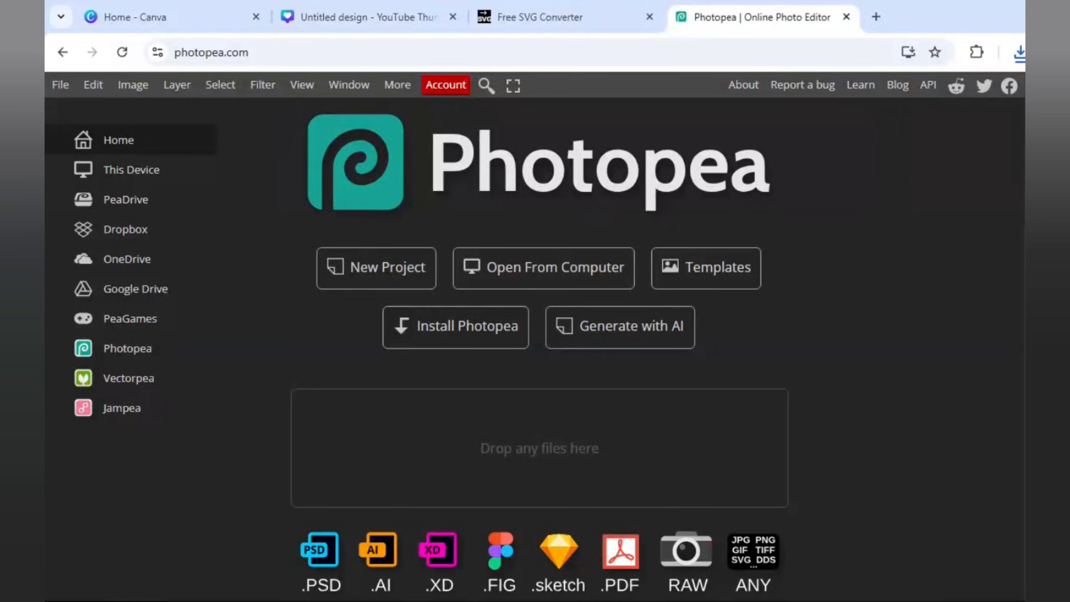
pyautogui.click(565, 272)
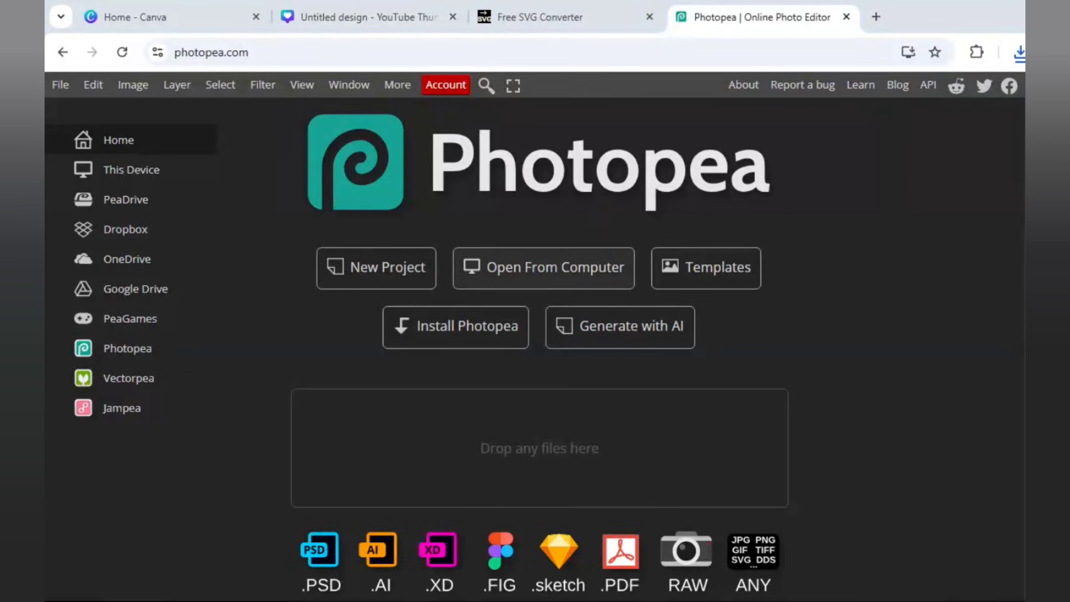
pyautogui.doubleClick(476, 260)
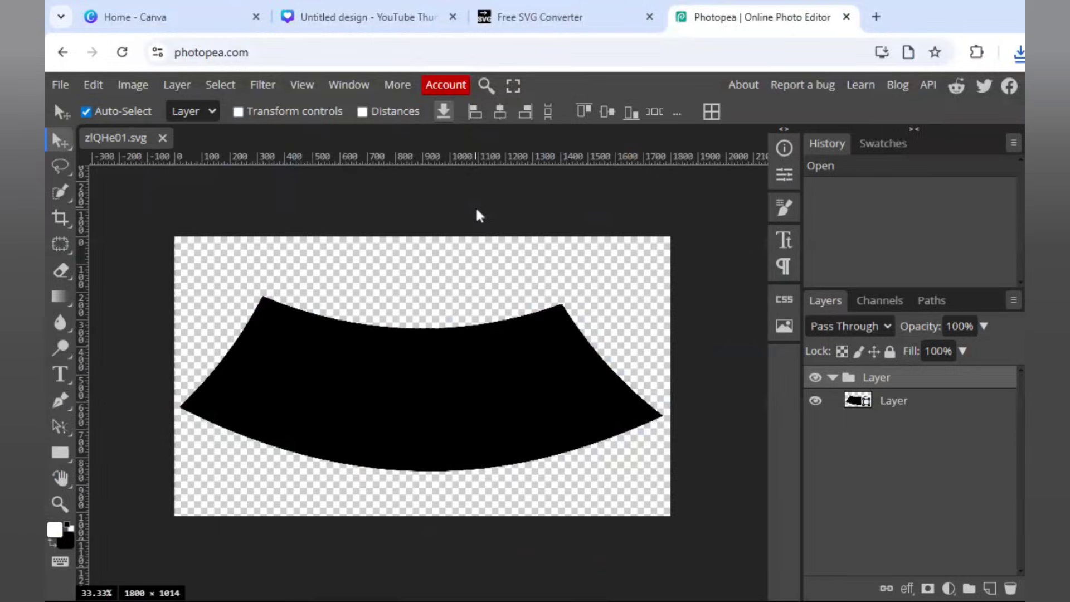
# - Place the lime green page image into the SVG document and enlarge it to about 161% to cover the canvas
pyautogui.click(58, 86)
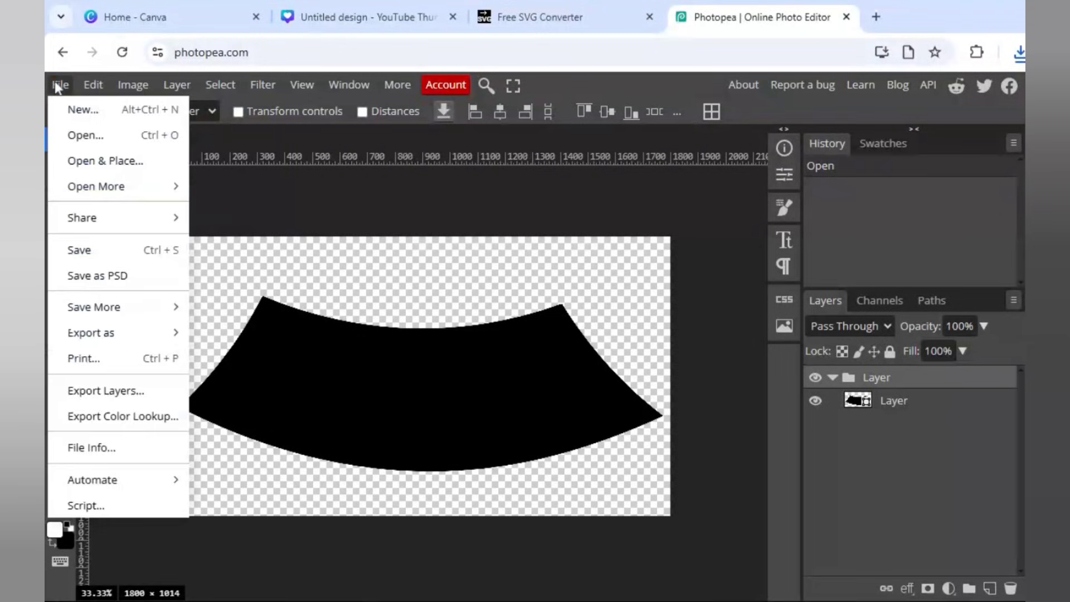
pyautogui.click(101, 163)
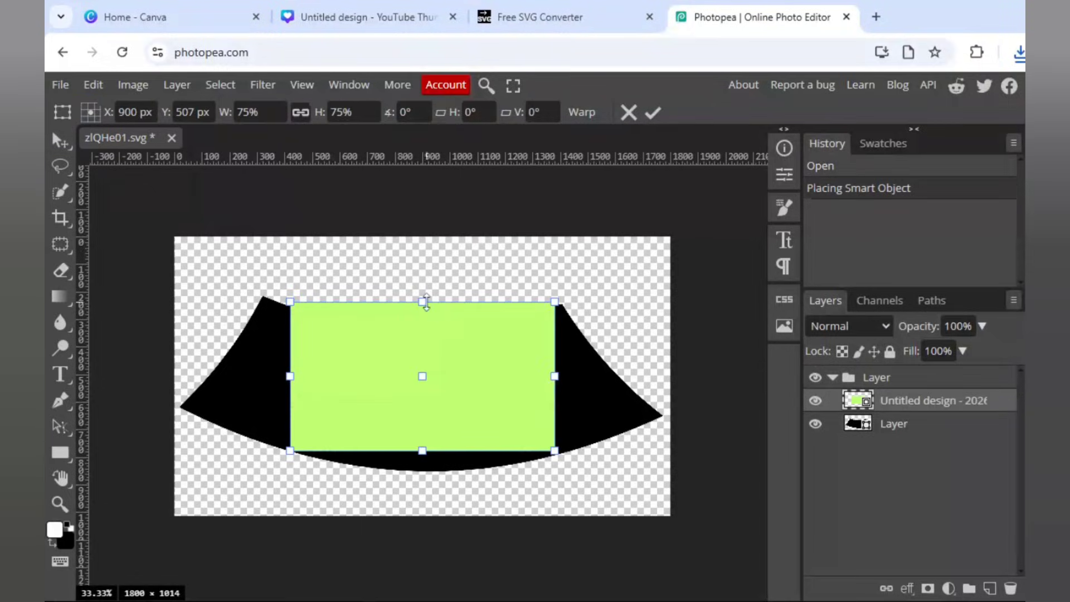
pyautogui.moveTo(423, 301); pyautogui.dragTo(423, 214)
pyautogui.moveTo(398, 445); pyautogui.dragTo(396, 542)
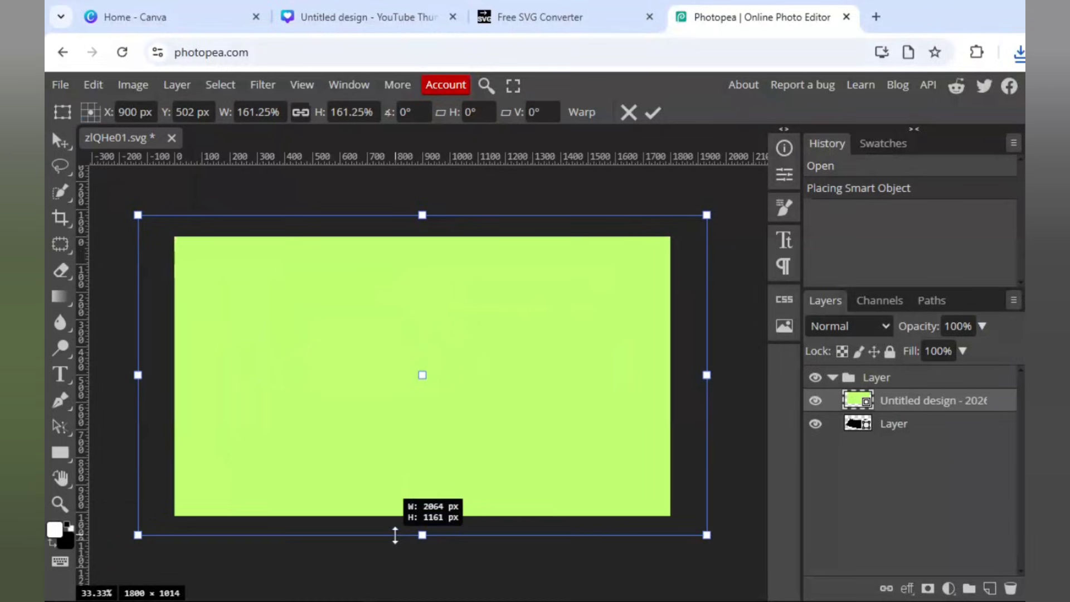
# - Clip the green image layer to the black curved shape and save the document as a PSD
pyautogui.rightClick(934, 407)
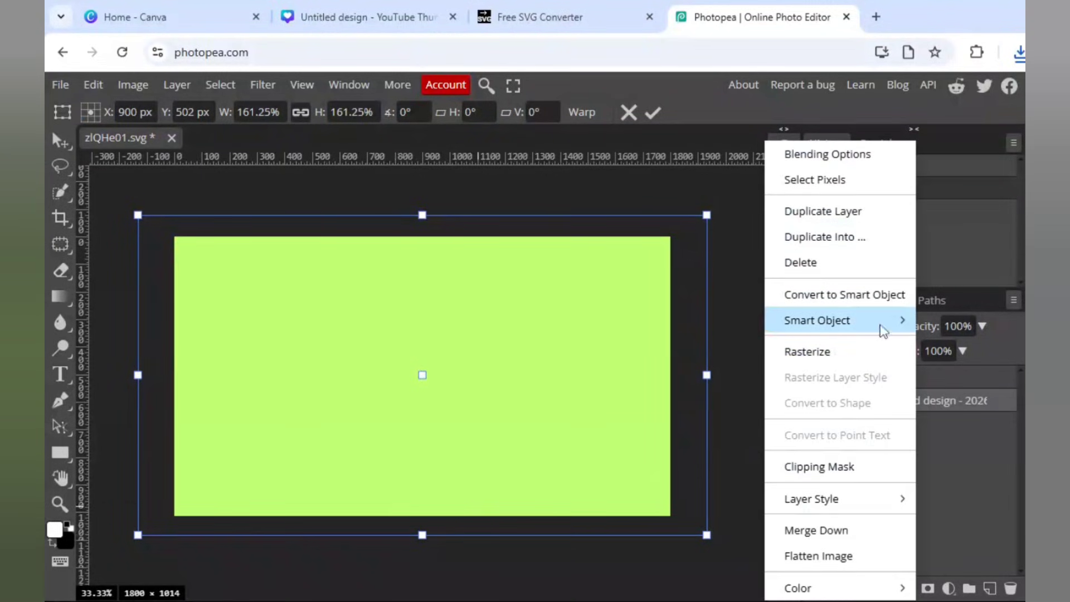
pyautogui.click(834, 468)
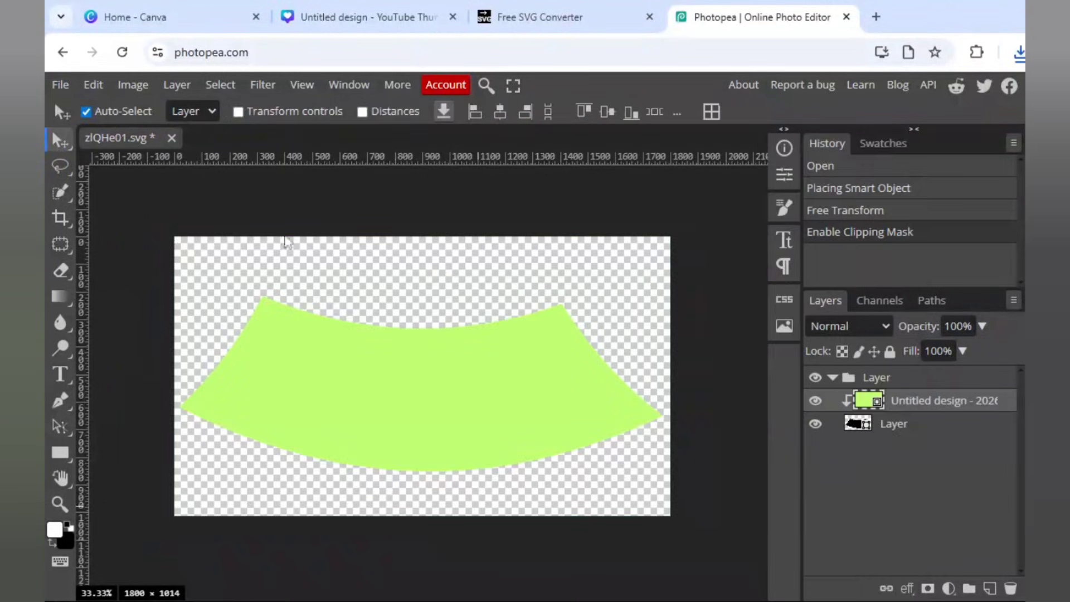
pyautogui.click(69, 86)
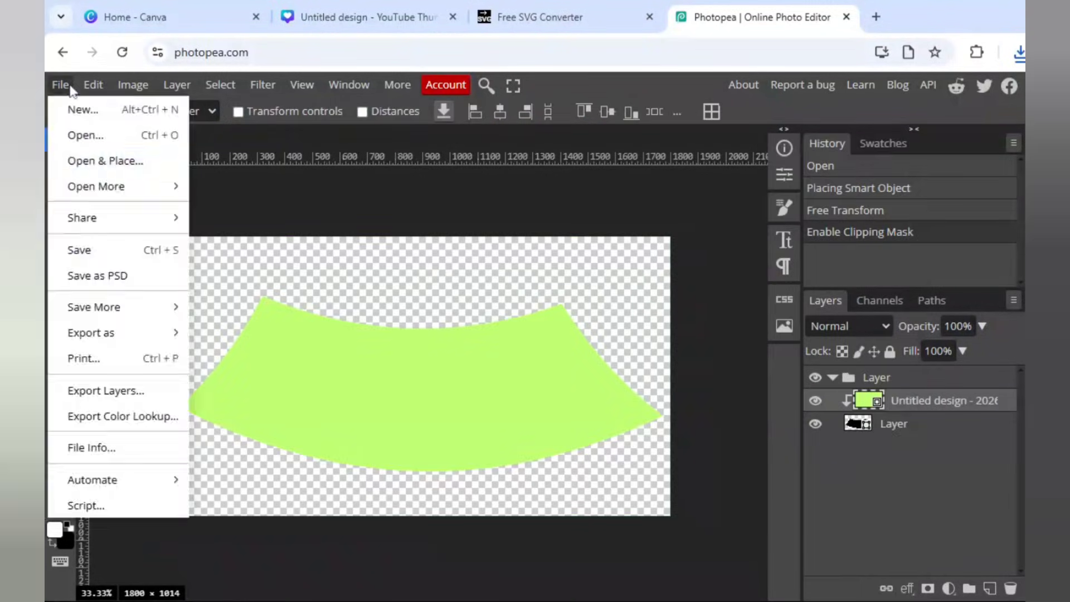
pyautogui.click(97, 277)
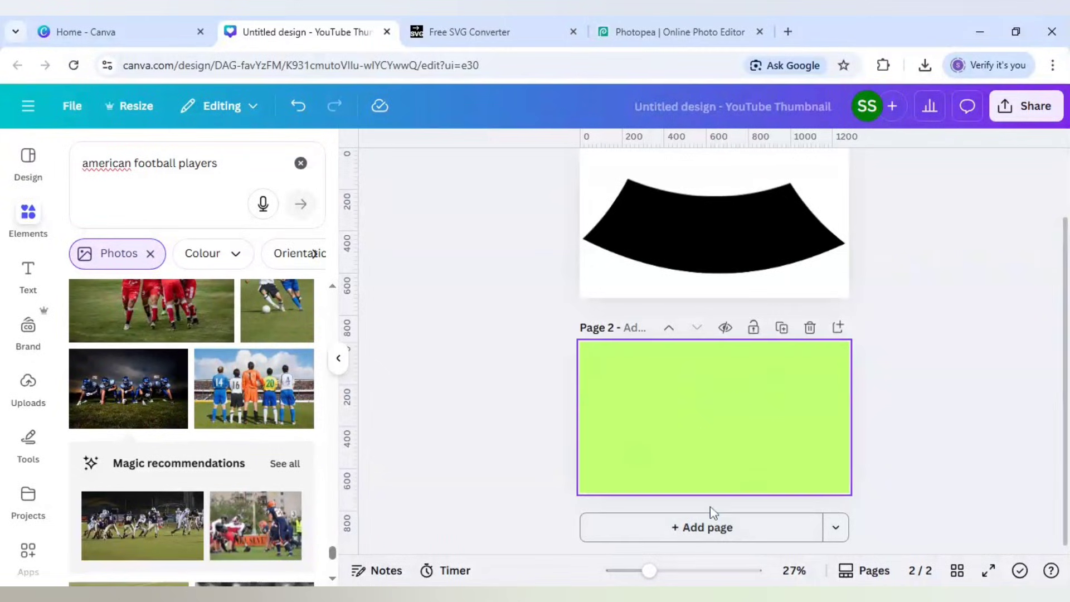
# - Return to the Canva design and add a blank third page
pyautogui.click(715, 530)
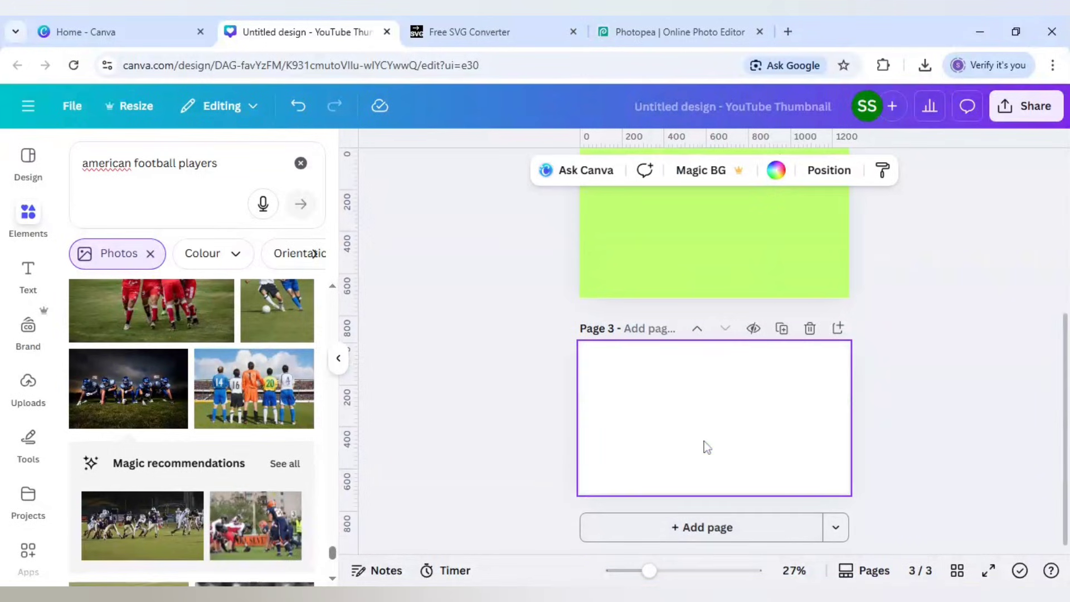
# - Upload the zlQHe01.psd file, place it on page 3 and delete its green image to leave an empty frame
pyautogui.click(28, 384)
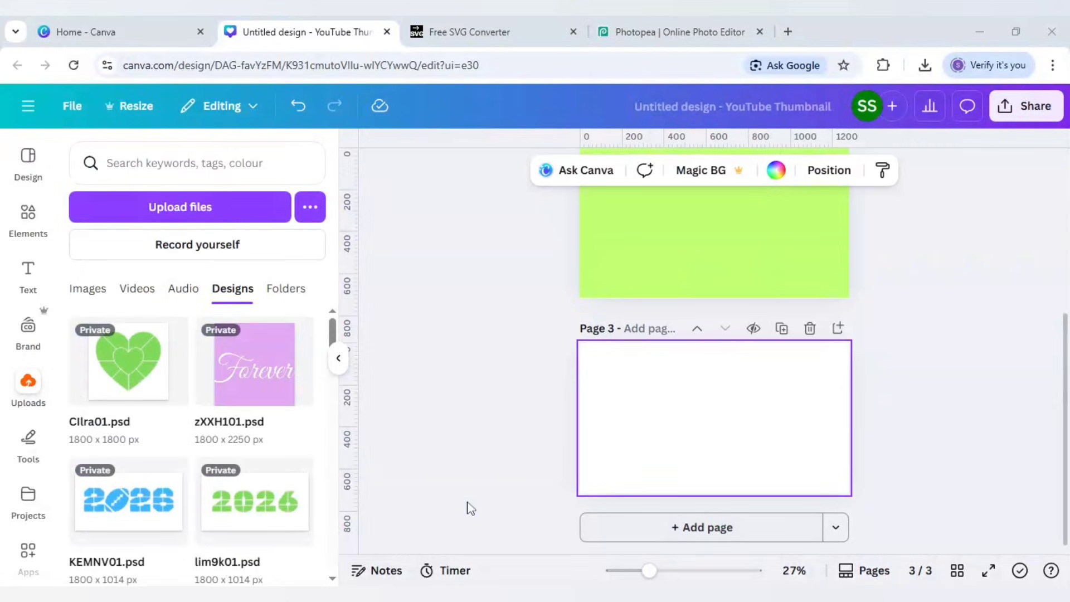
pyautogui.moveTo(471, 508); pyautogui.dragTo(413, 406)
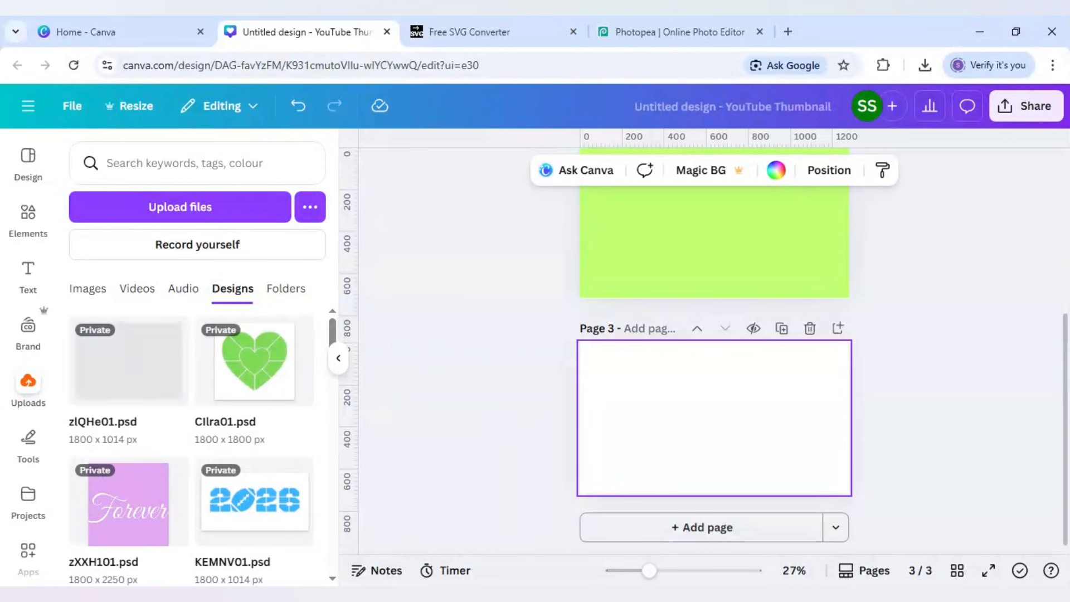
pyautogui.click(129, 376)
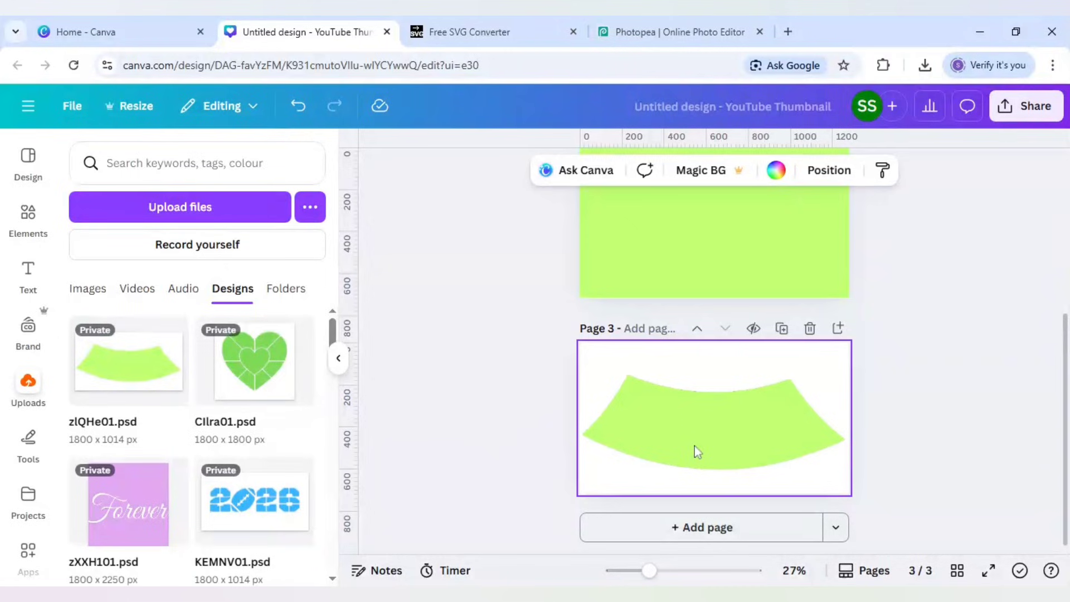
pyautogui.click(694, 446)
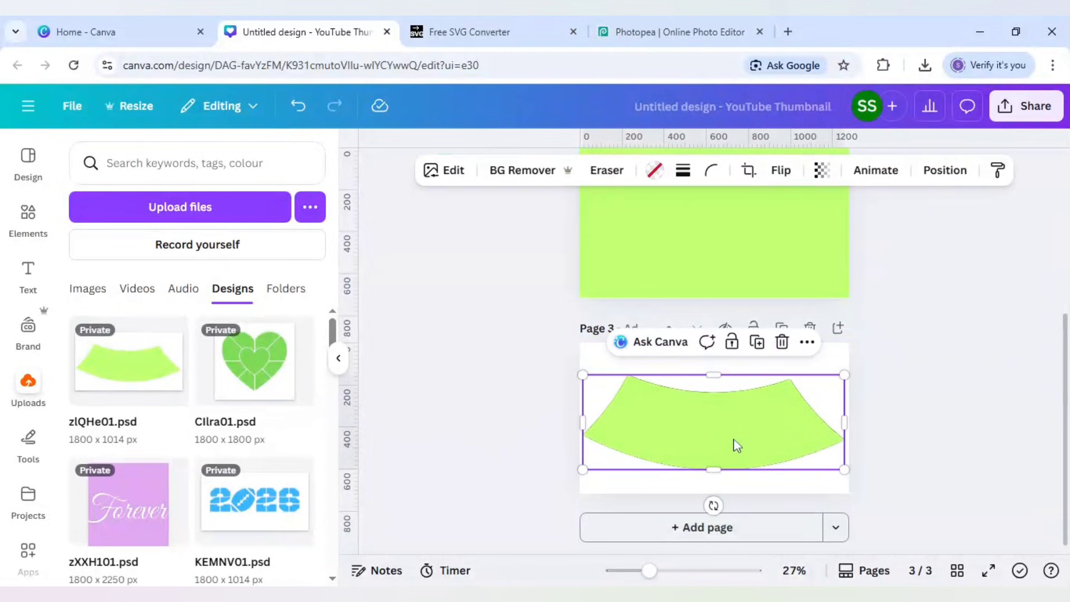
pyautogui.press('Delete')
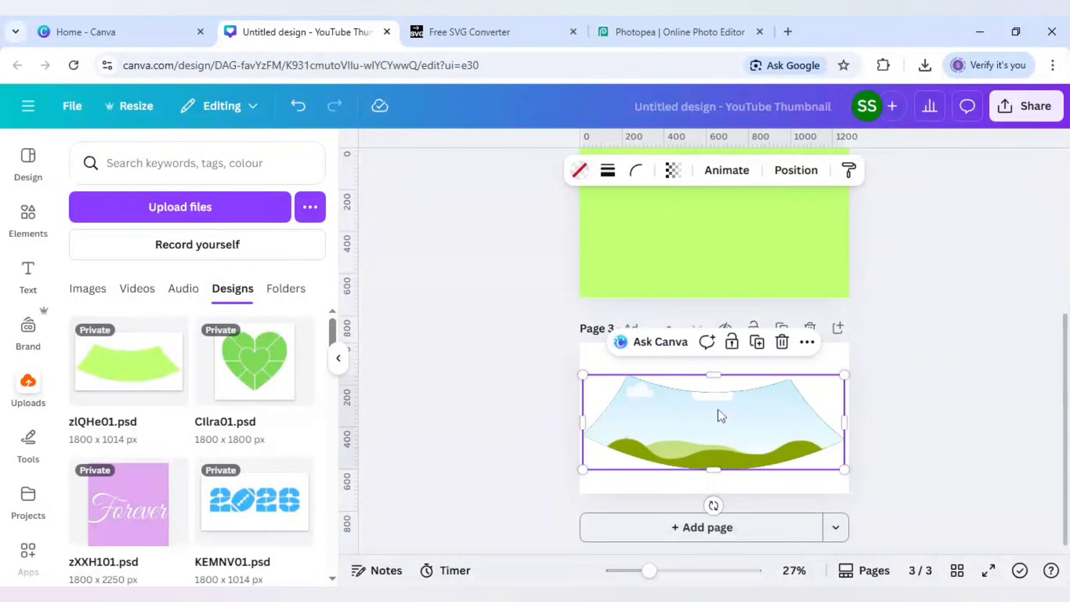
# - Shrink the curved frame slightly and centre it over the black shape, leaving an even black border around it
pyautogui.moveTo(582, 375); pyautogui.dragTo(612, 385)
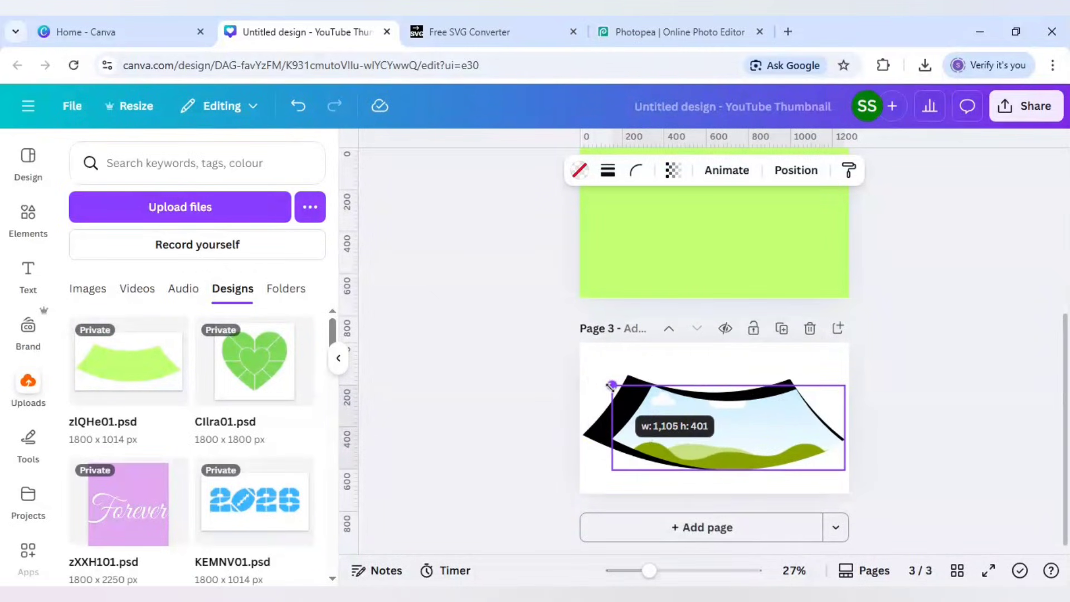
pyautogui.moveTo(736, 447); pyautogui.dragTo(718, 436)
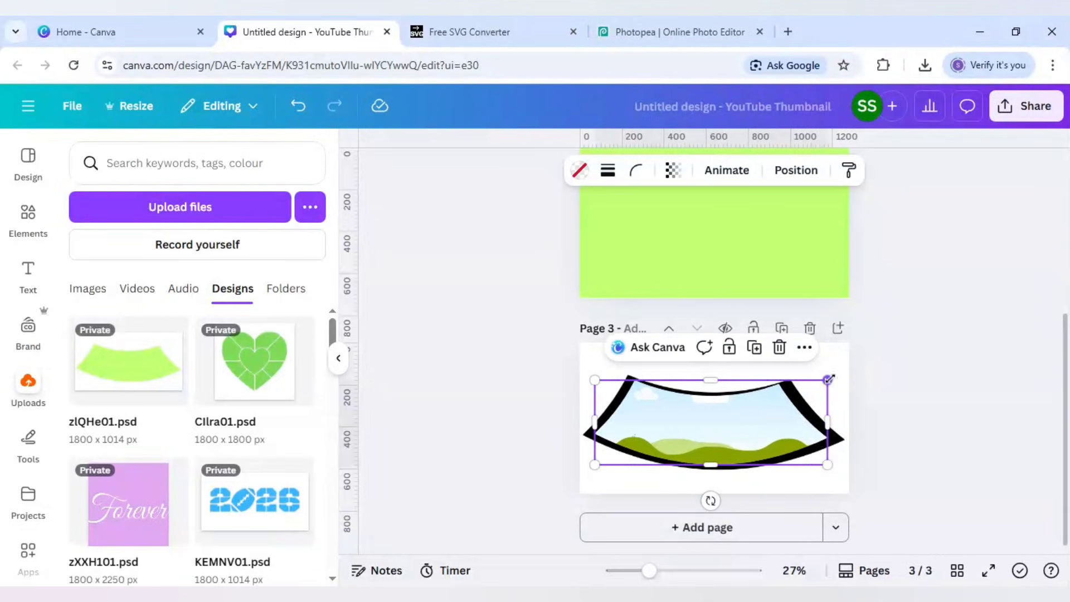
pyautogui.moveTo(828, 379); pyautogui.dragTo(839, 378)
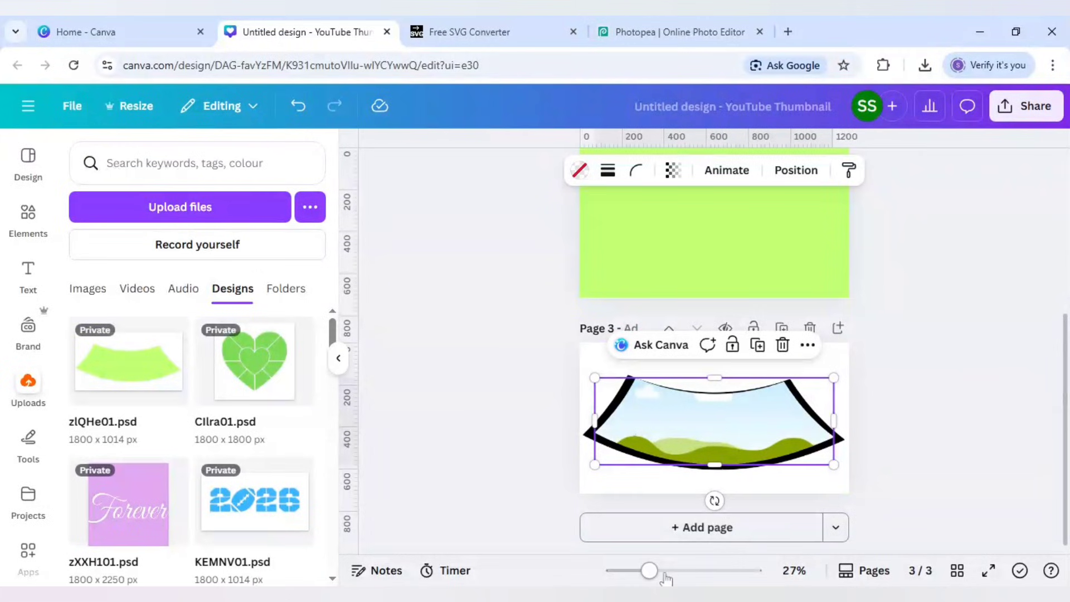
pyautogui.moveTo(650, 571); pyautogui.dragTo(667, 570)
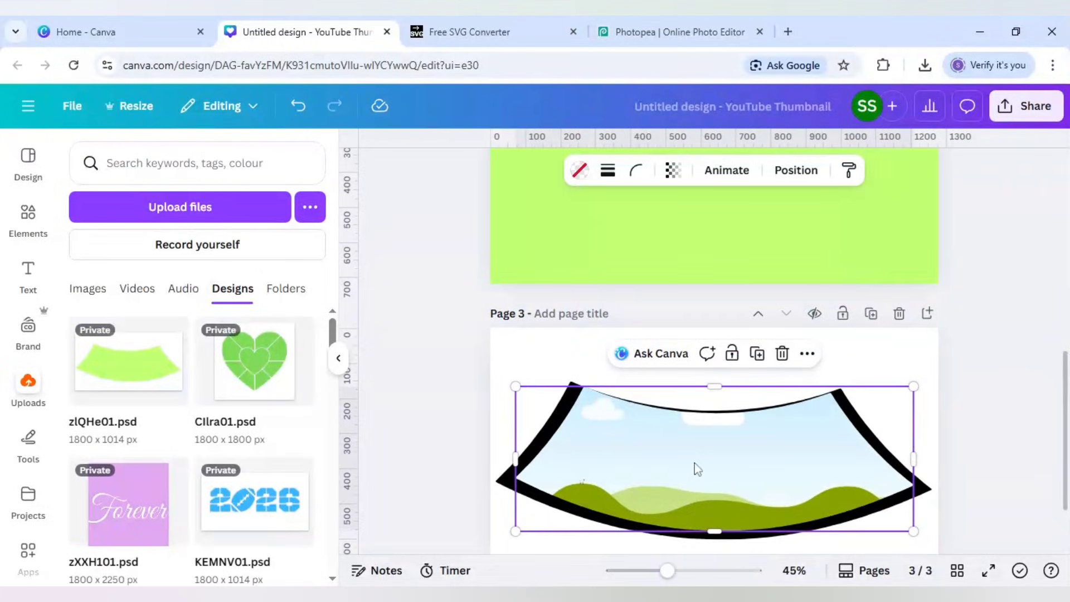
pyautogui.moveTo(695, 465); pyautogui.dragTo(690, 464)
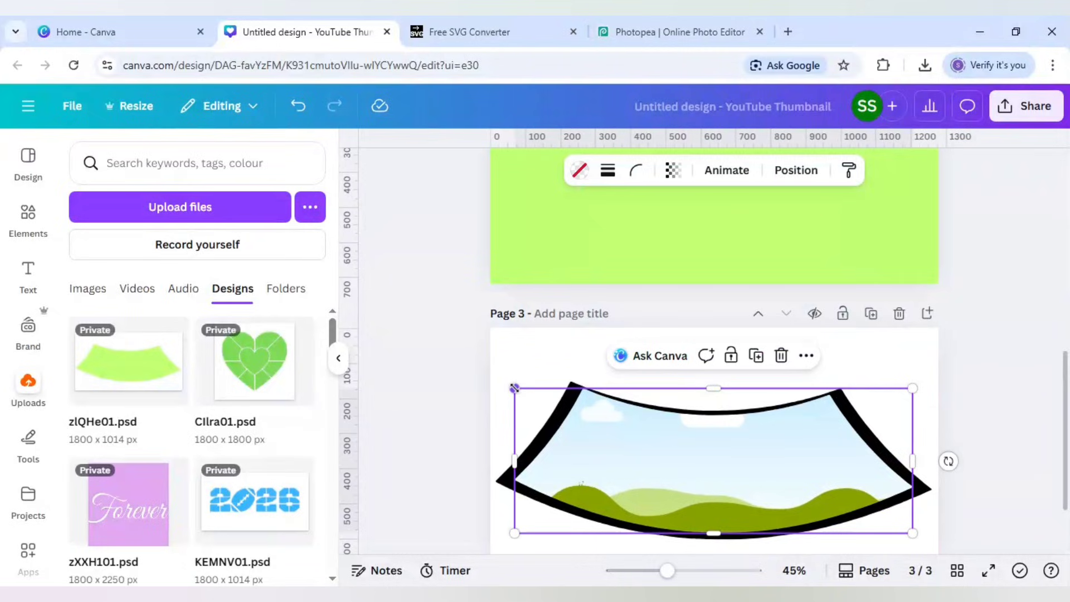
pyautogui.moveTo(514, 387); pyautogui.dragTo(508, 385)
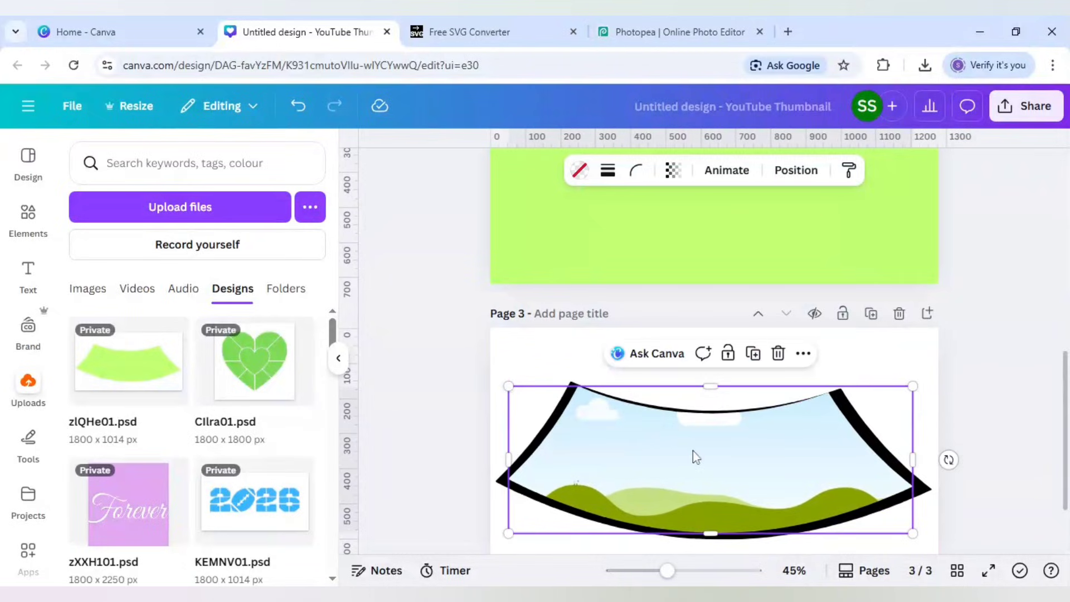
pyautogui.moveTo(693, 452); pyautogui.dragTo(690, 450)
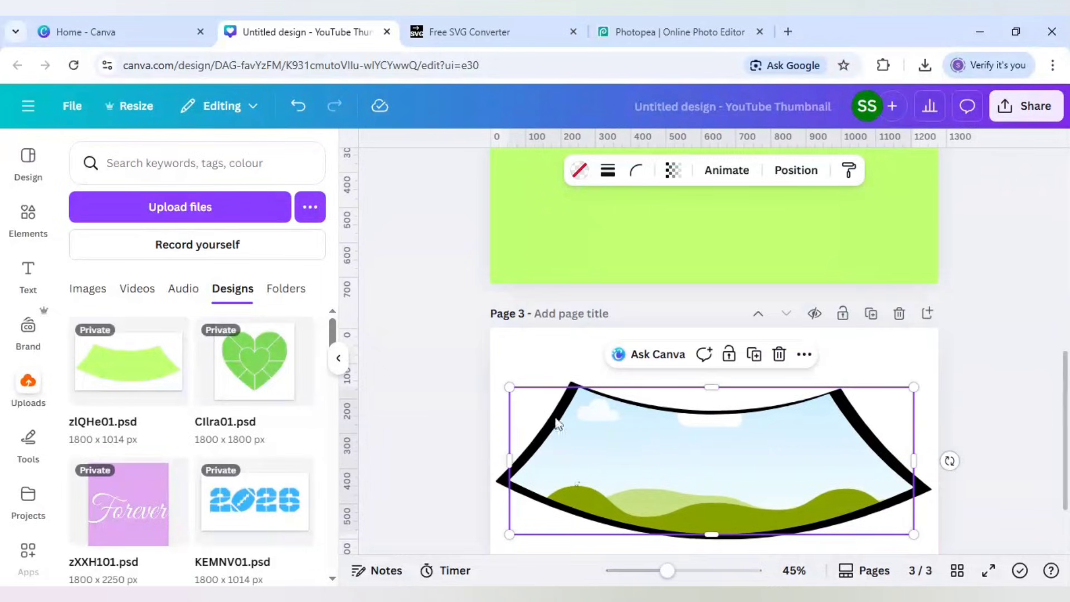
pyautogui.click(487, 393)
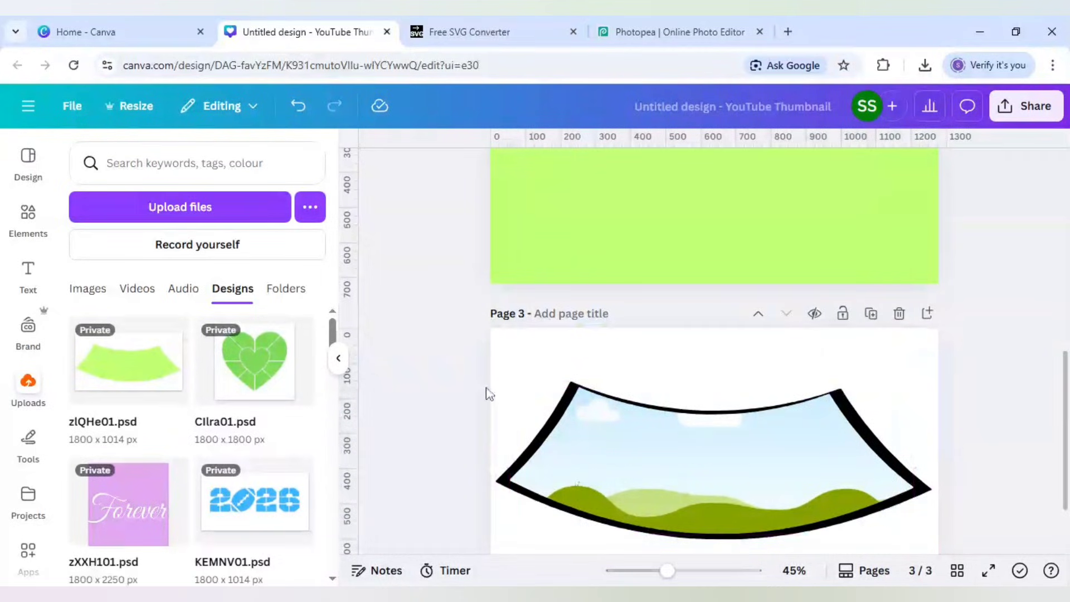
# - Recolour the black curved shape behind the frame to white
pyautogui.moveTo(668, 570); pyautogui.dragTo(679, 573)
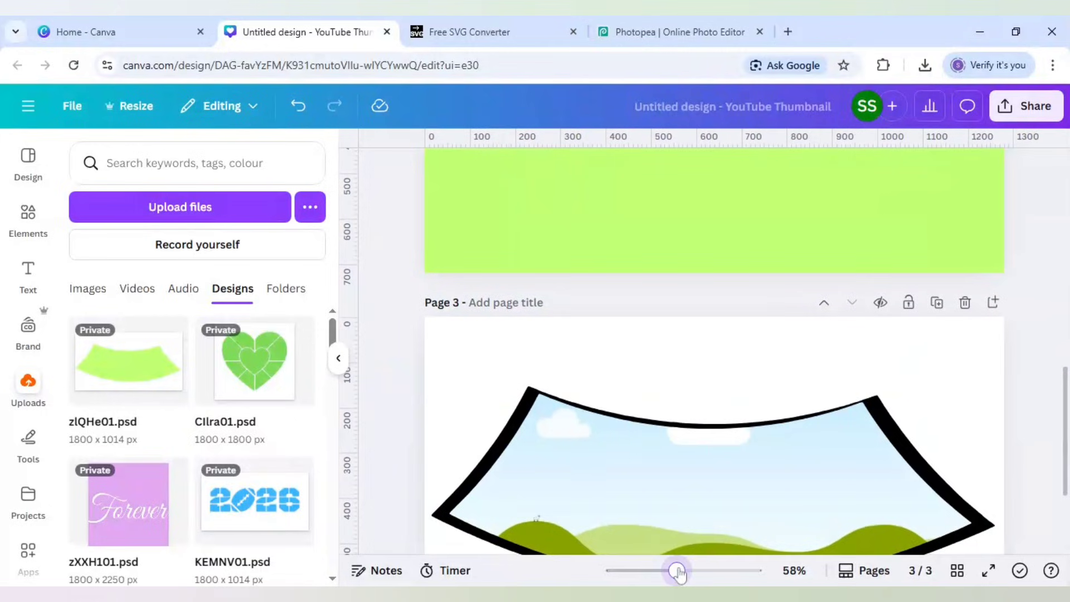
pyautogui.click(478, 389)
pyautogui.click(575, 170)
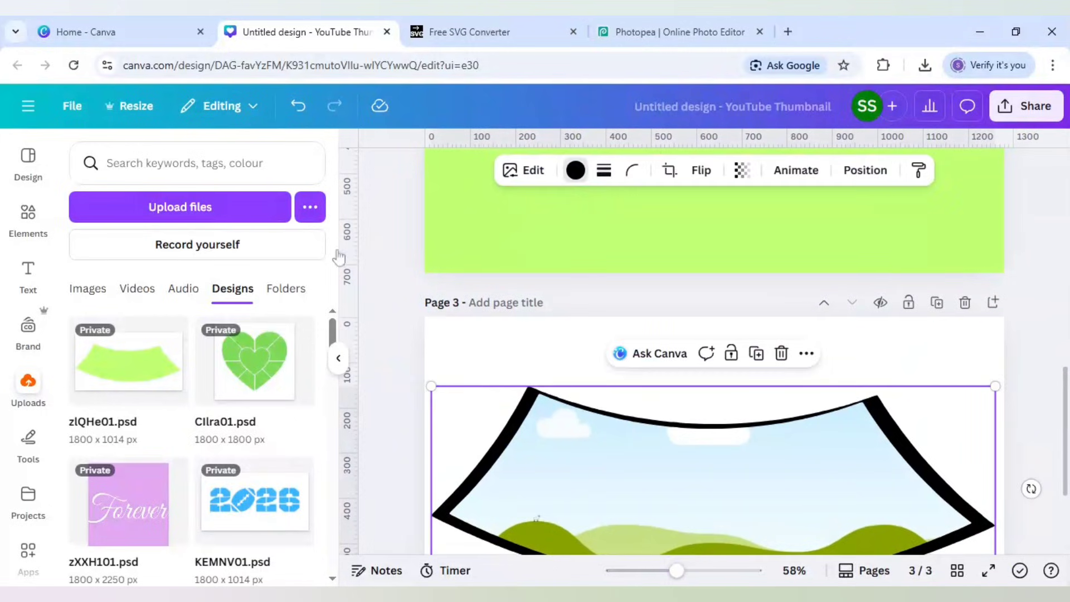
pyautogui.click(198, 266)
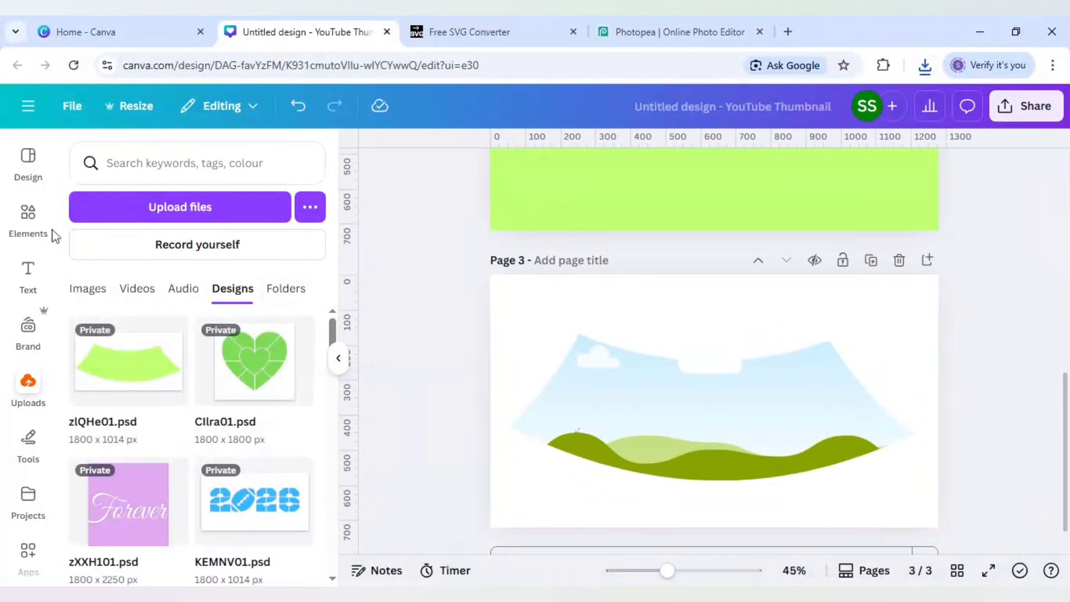
# - Fill the curved frame with the dark American football line-up photo and adjust the photo's crop inside it
pyautogui.click(33, 223)
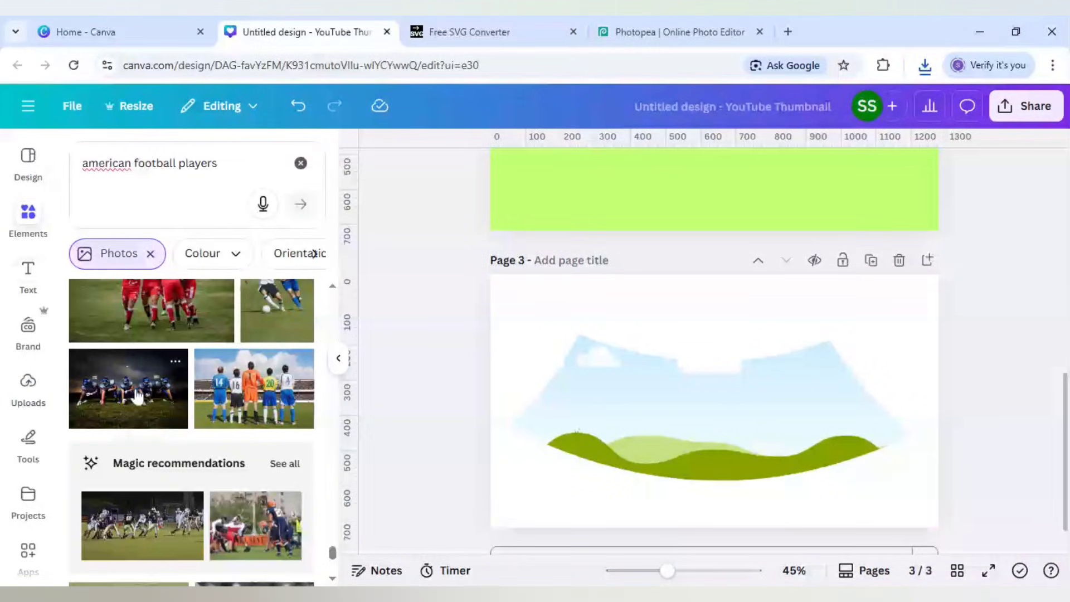
pyautogui.click(136, 397)
pyautogui.moveTo(655, 413); pyautogui.dragTo(644, 348)
pyautogui.doubleClick(644, 397)
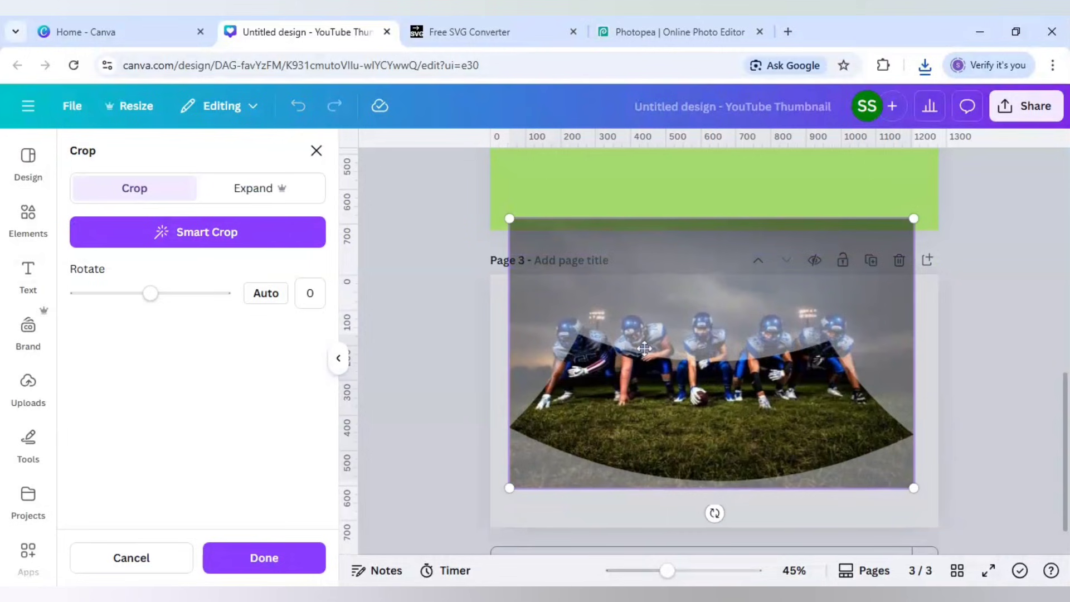
pyautogui.click(994, 329)
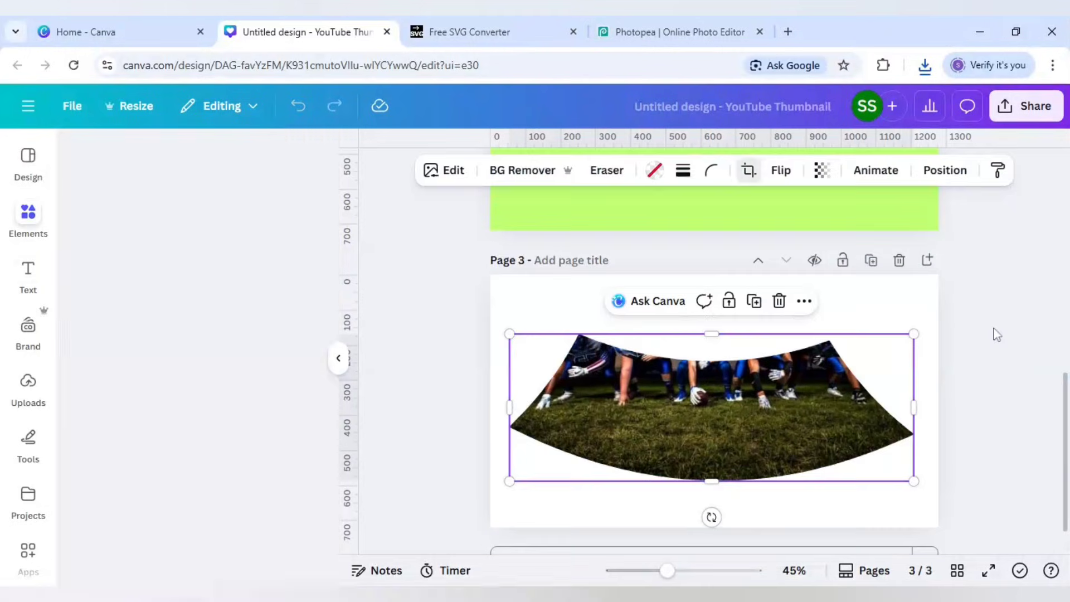
pyautogui.click(994, 329)
# - Download page 3 as a PNG at size 1 with a transparent background
pyautogui.click(1027, 107)
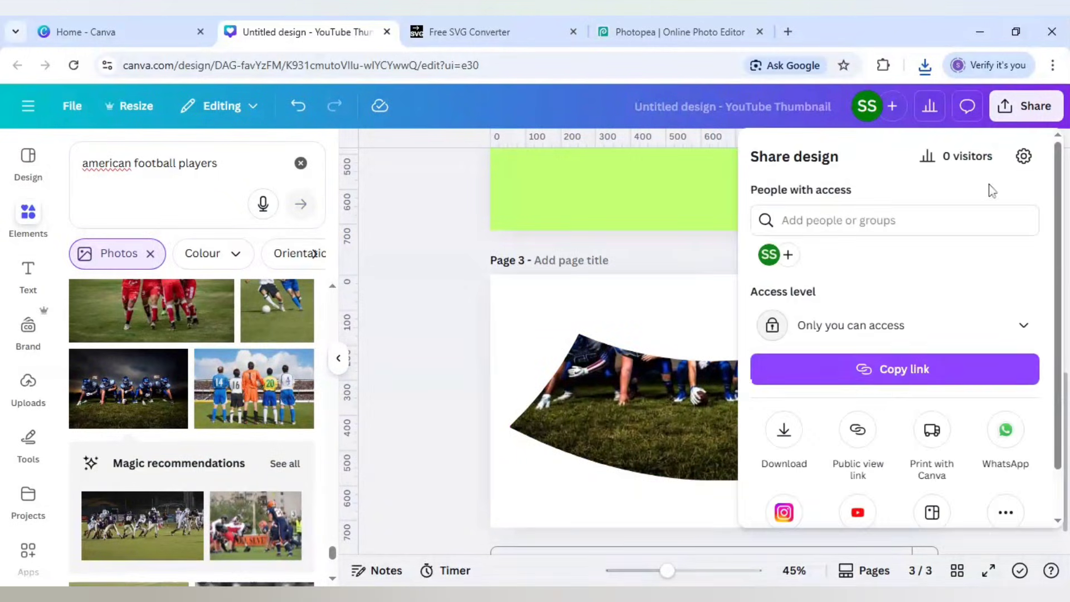
pyautogui.click(783, 429)
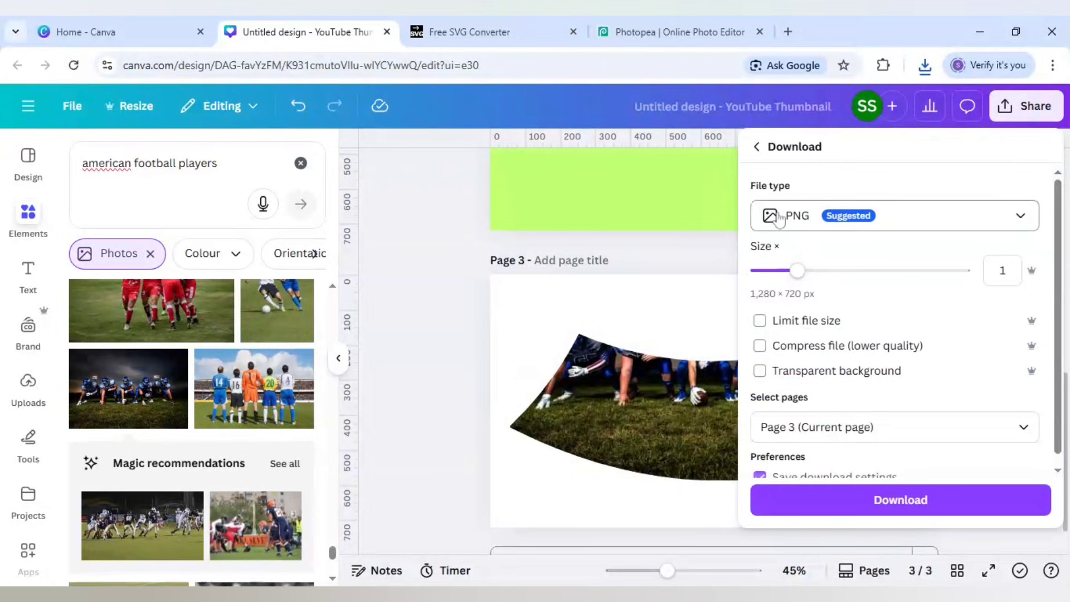
pyautogui.click(821, 378)
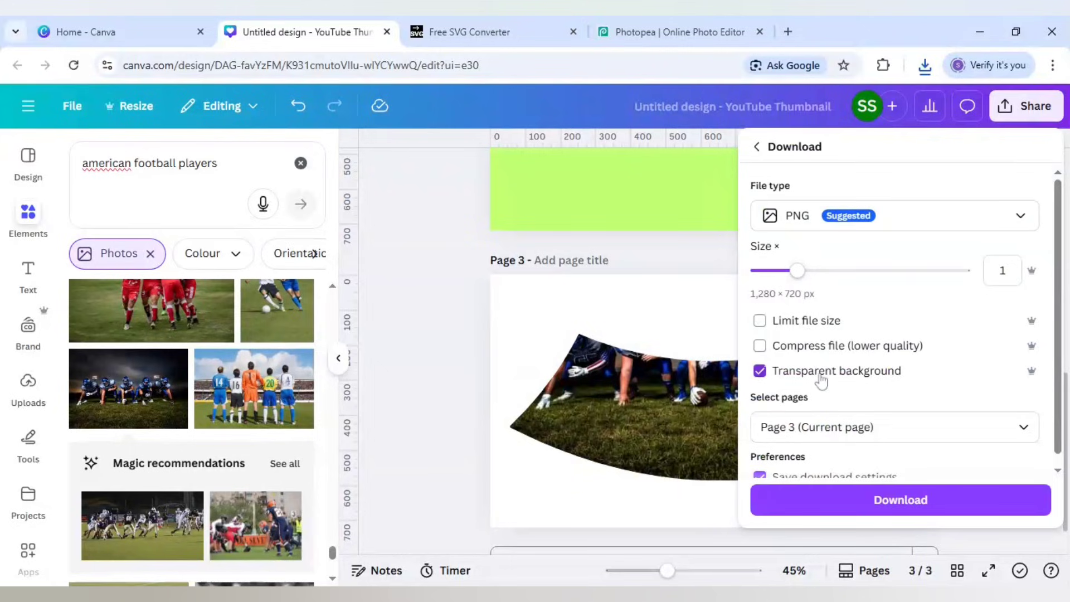
pyautogui.click(874, 511)
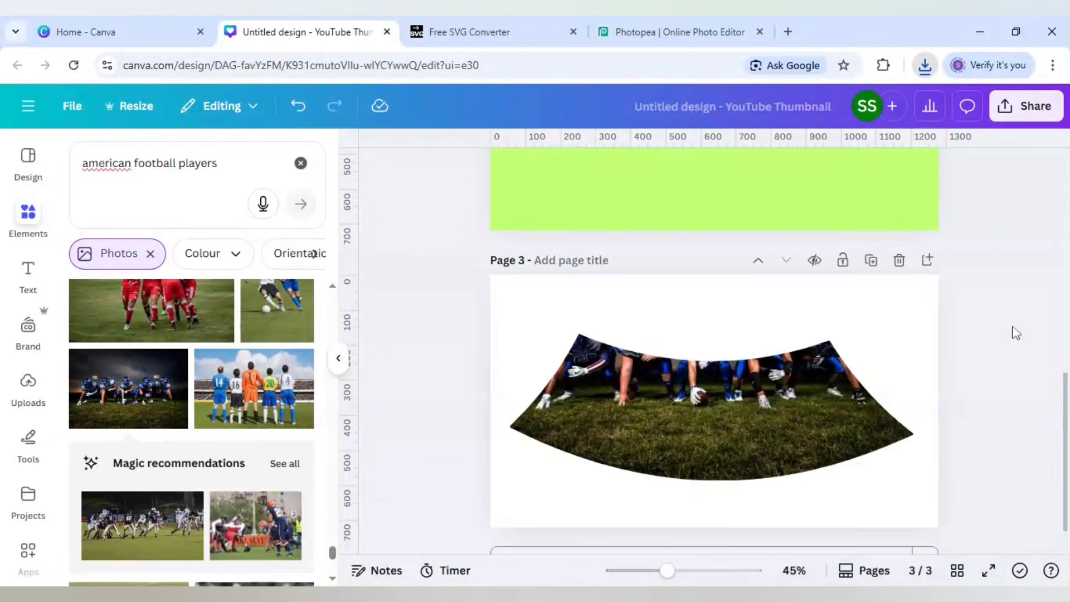
# - Add a fourth page and place the downloaded curved football image on it
pyautogui.scroll(-1, 1015, 332)
pyautogui.click(757, 528)
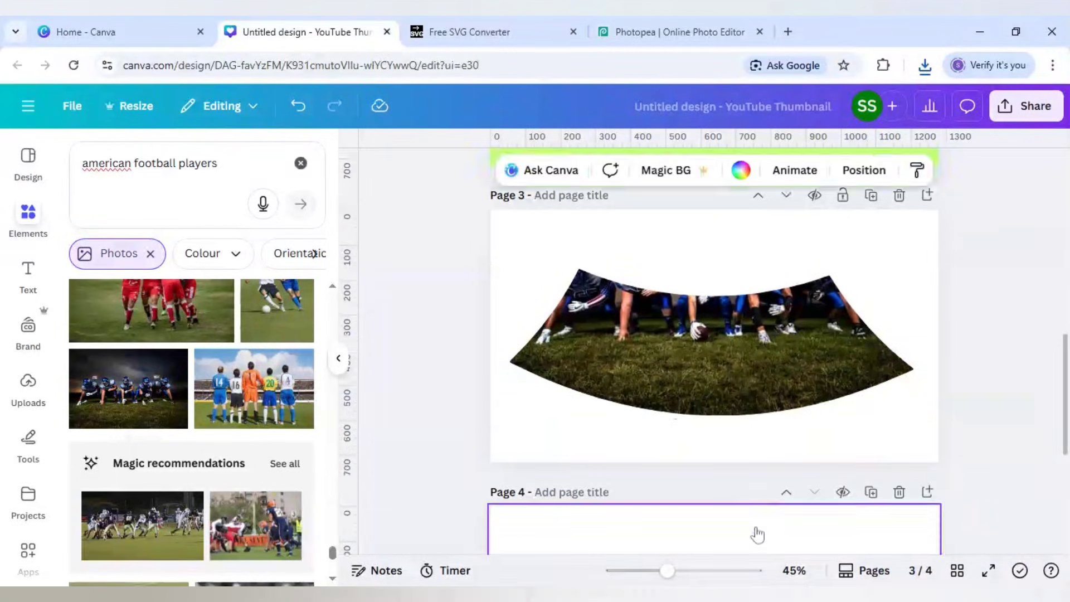
pyautogui.moveTo(667, 570); pyautogui.dragTo(659, 570)
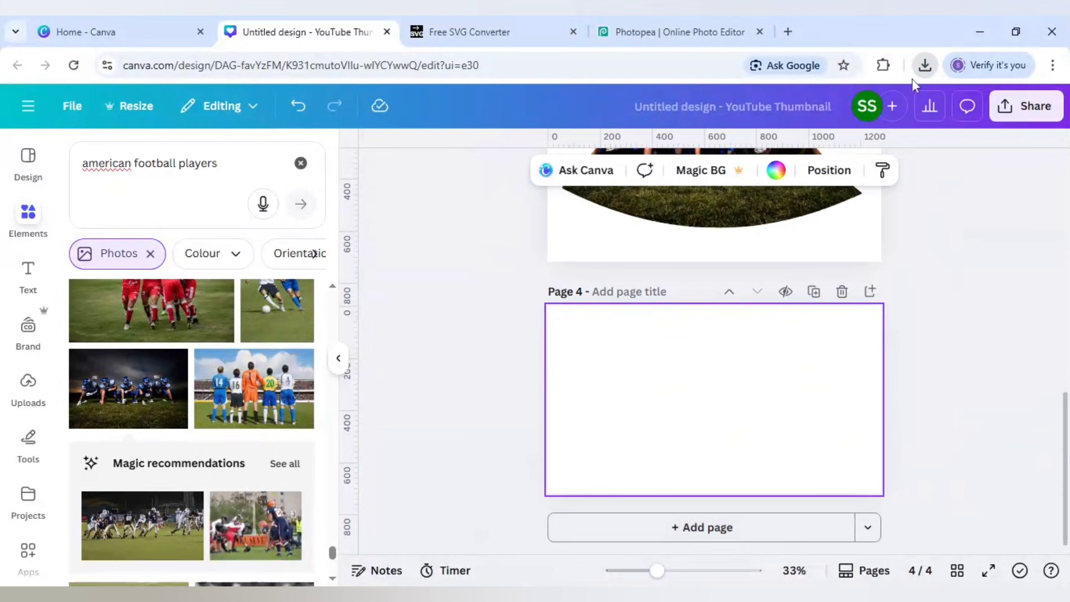
pyautogui.click(519, 373)
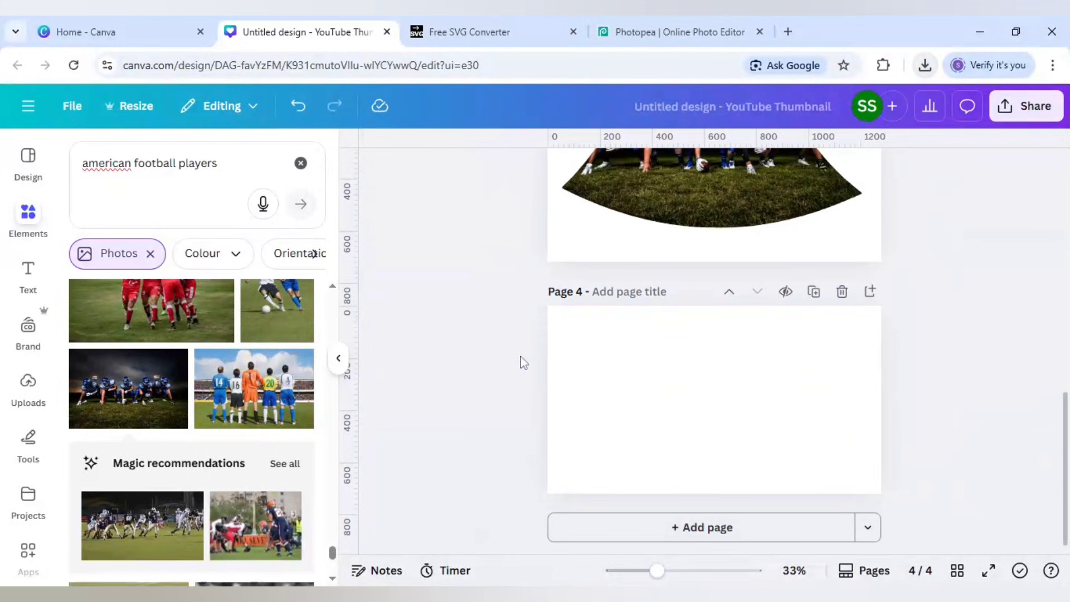
pyautogui.hotkey('ctrl', 'v')
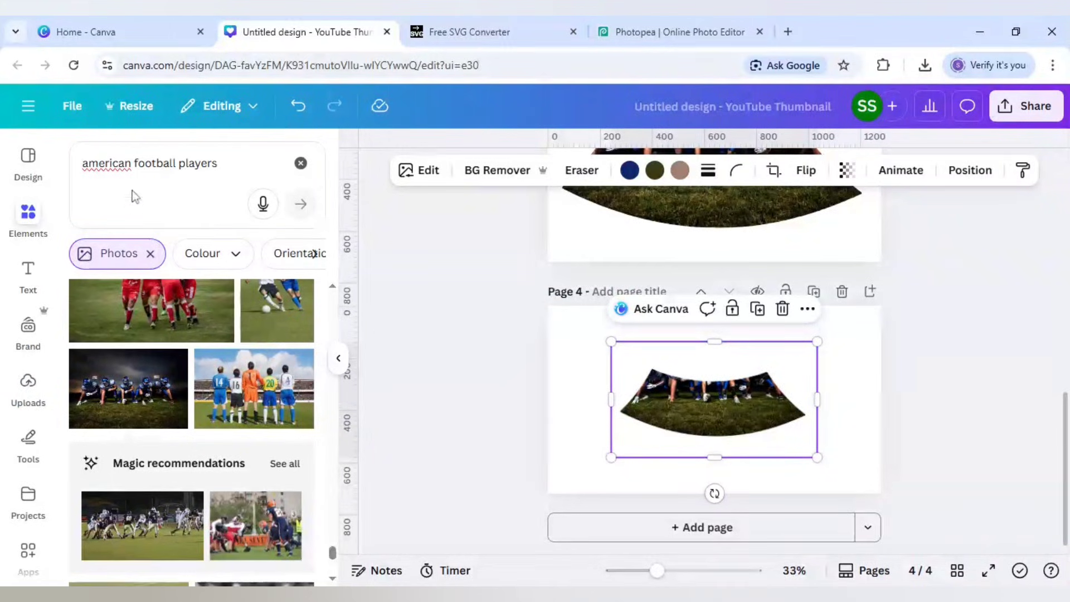
# - Search the photos for "light blue gradient background" and set a pale blue gradient image as page 4's background
pyautogui.moveTo(224, 165); pyautogui.dragTo(57, 182)
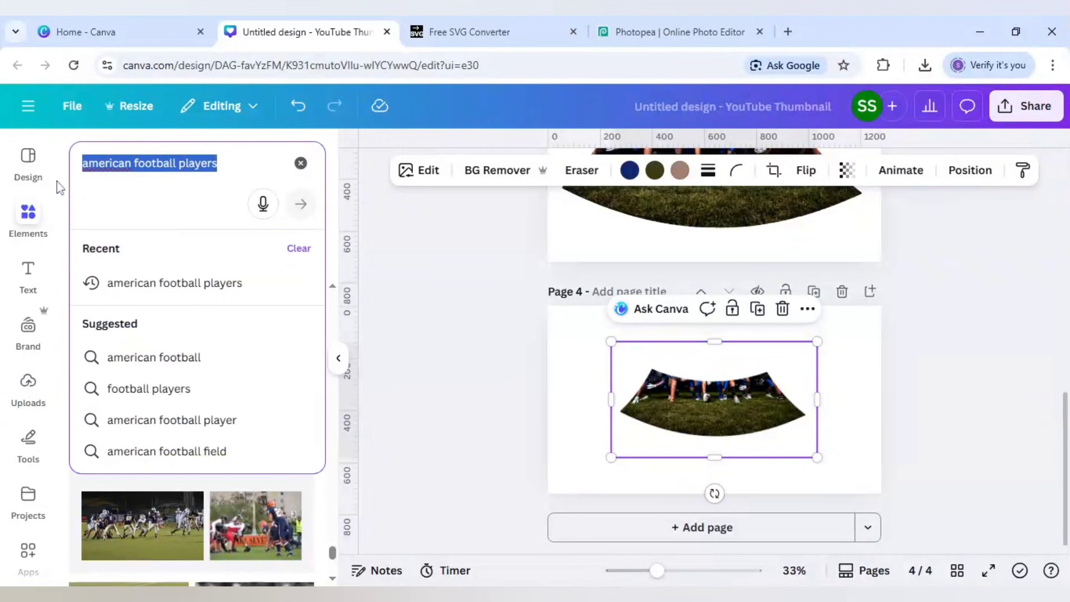
pyautogui.write('ligh')
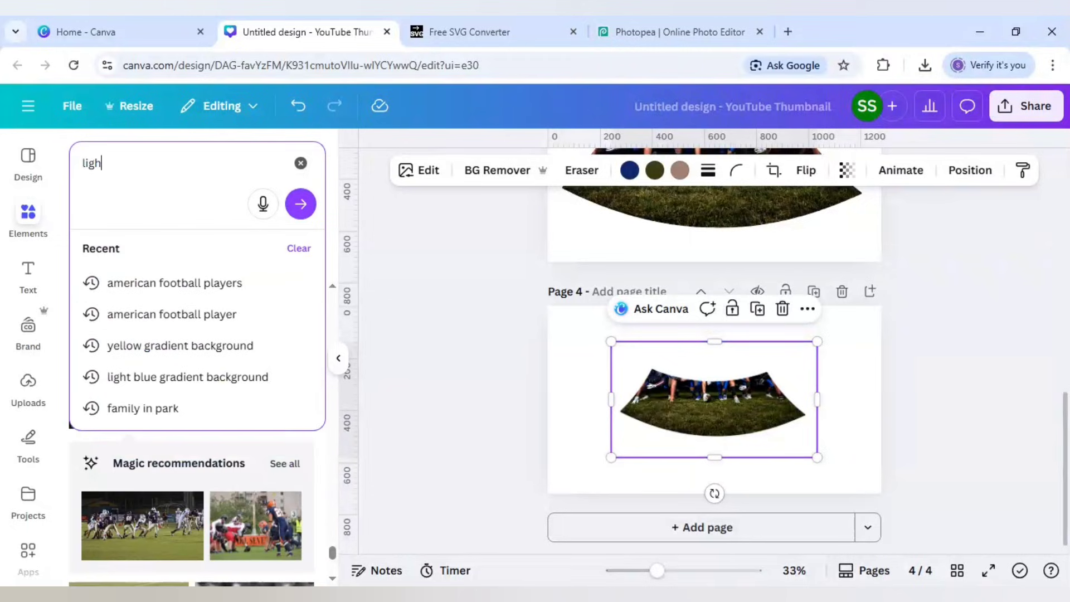
pyautogui.write('t blue gradie')
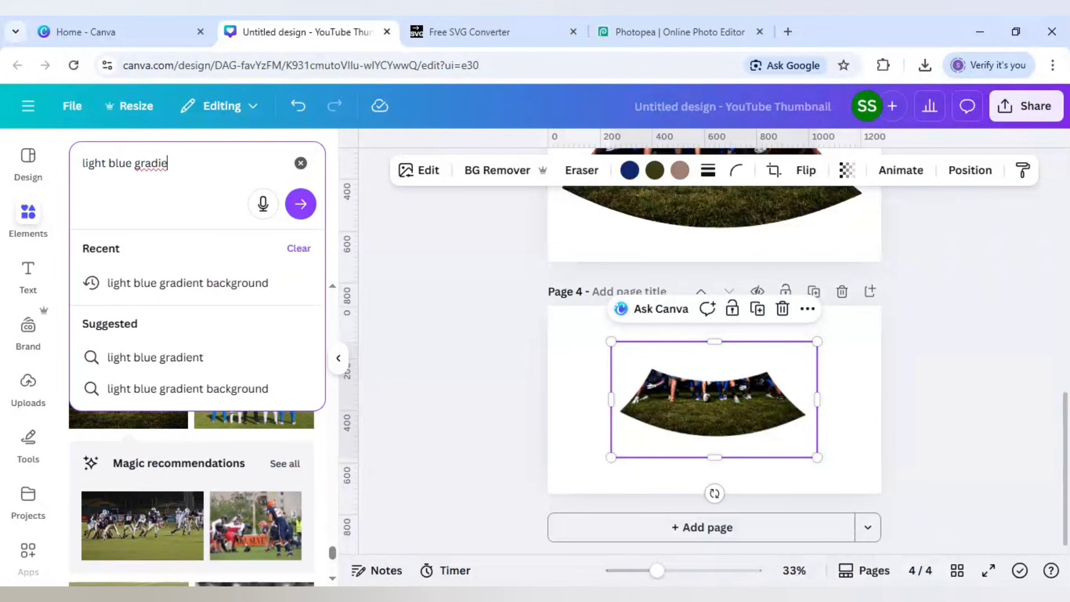
pyautogui.write('nt background')
pyautogui.press('Return')
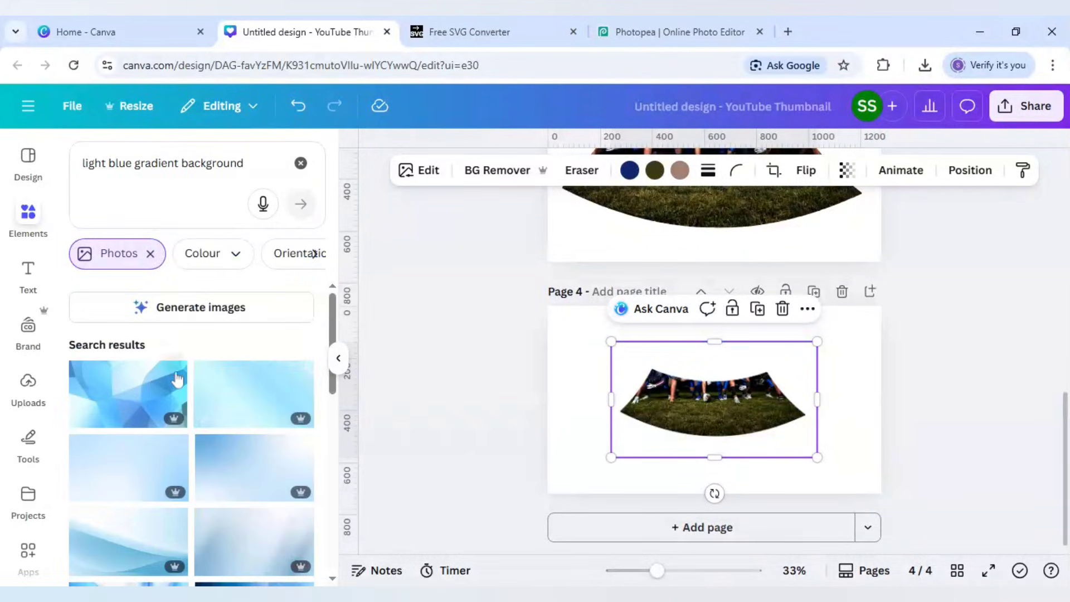
pyautogui.scroll(-2, 167, 385)
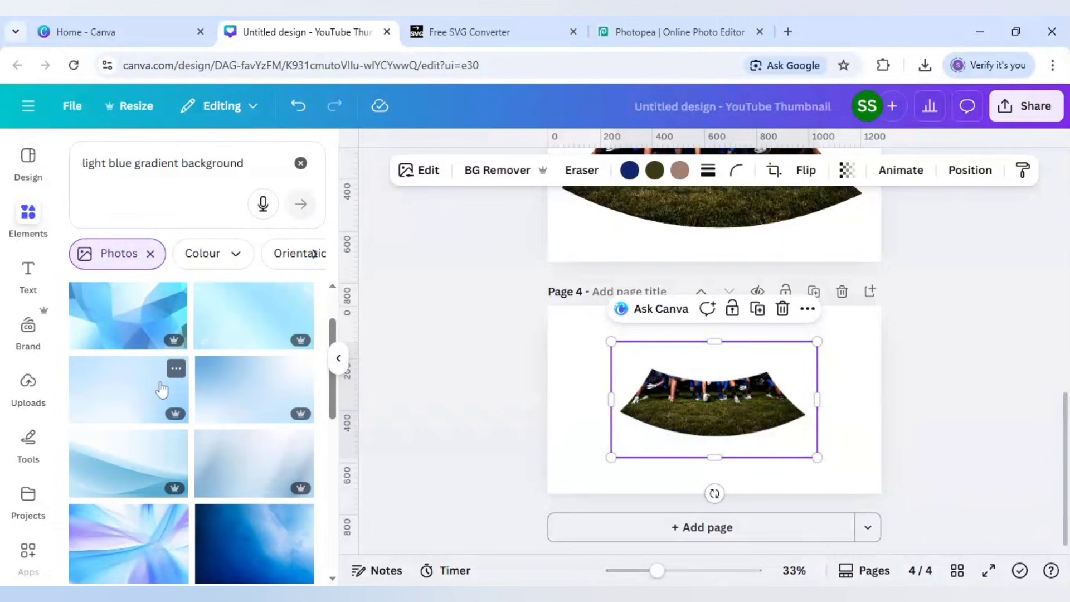
pyautogui.click(162, 390)
pyautogui.rightClick(656, 417)
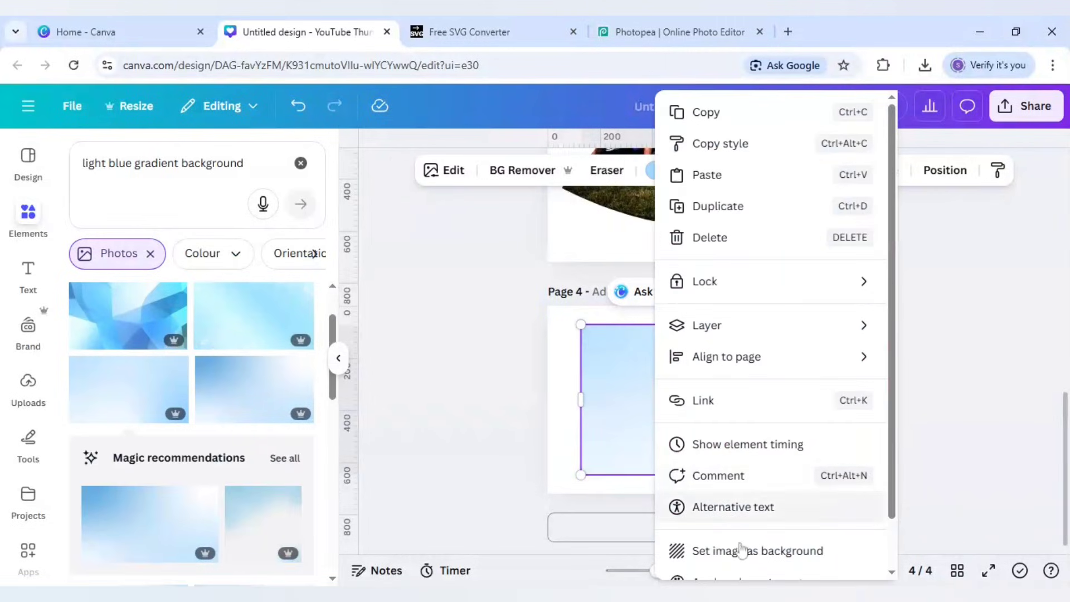
pyautogui.click(741, 550)
pyautogui.click(723, 440)
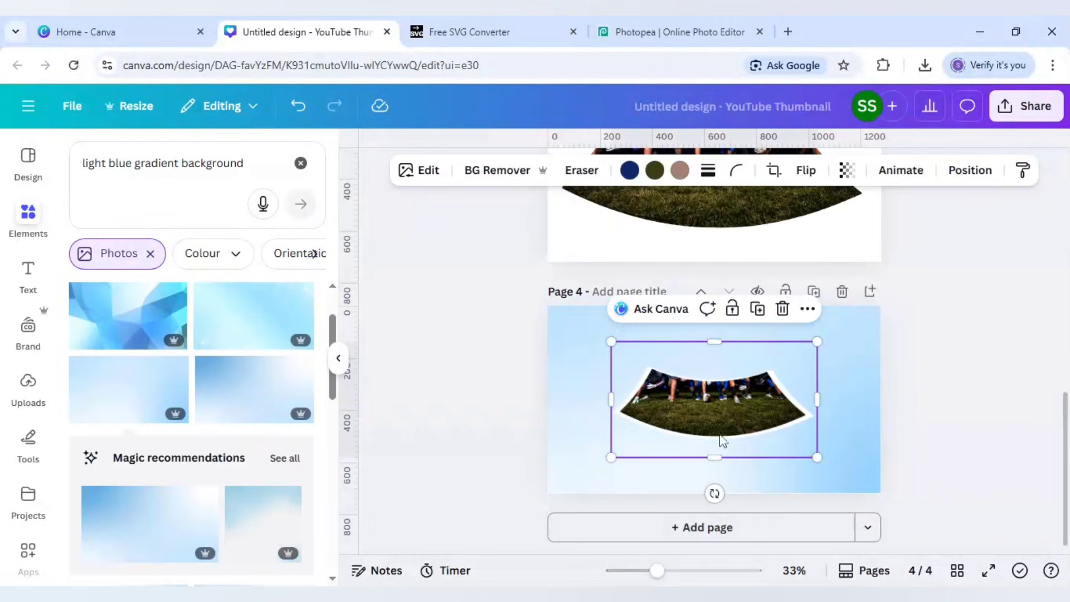
pyautogui.click(615, 460)
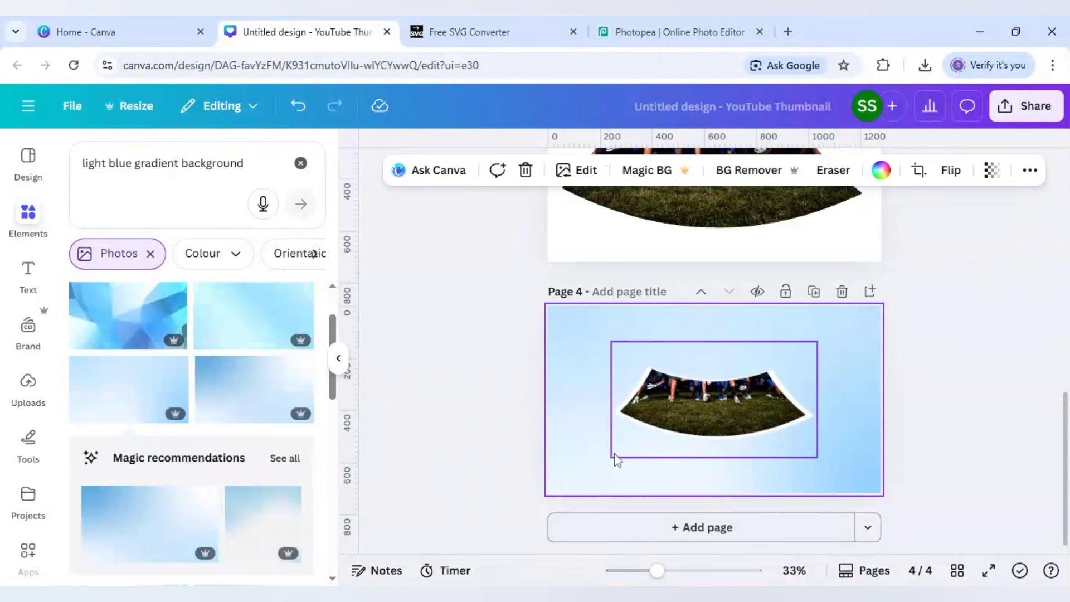
# - Enlarge the curved football image on page 4 until it spans the full page
pyautogui.click(649, 432)
pyautogui.moveTo(609, 461); pyautogui.dragTo(547, 493)
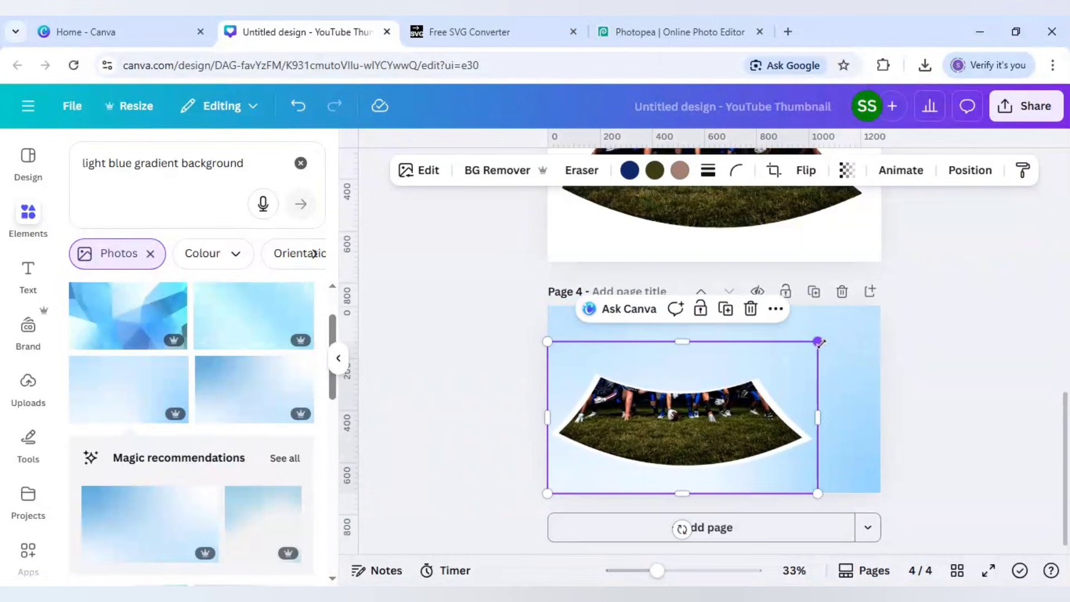
pyautogui.moveTo(818, 341); pyautogui.dragTo(892, 325)
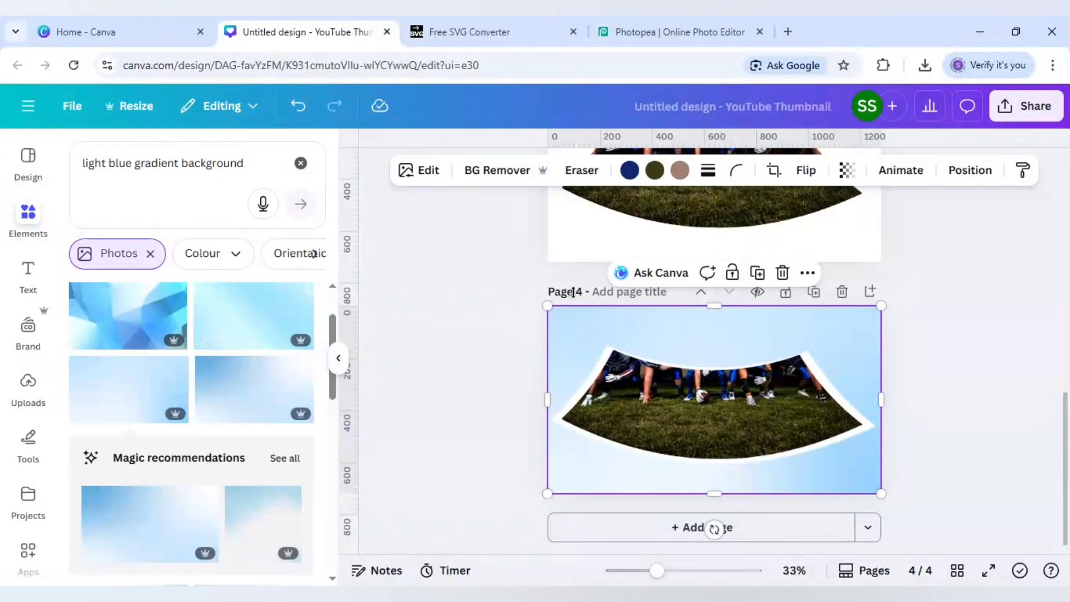
# - Apply the Curved shadow effect to the football image on page 4
pyautogui.click(428, 171)
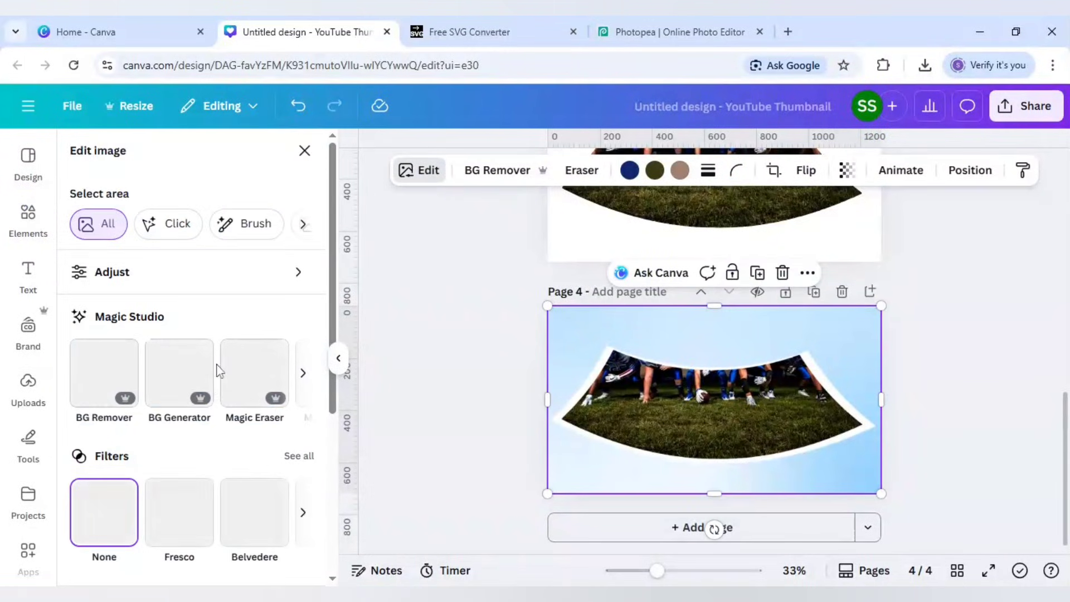
pyautogui.scroll(-2, 211, 379)
pyautogui.scroll(-2, 208, 389)
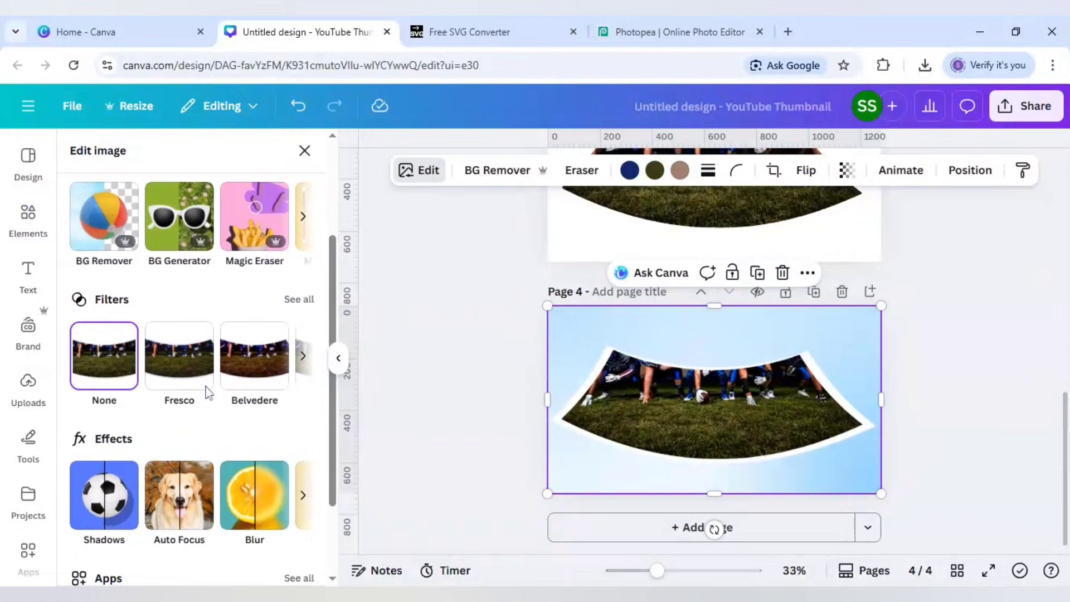
pyautogui.click(110, 510)
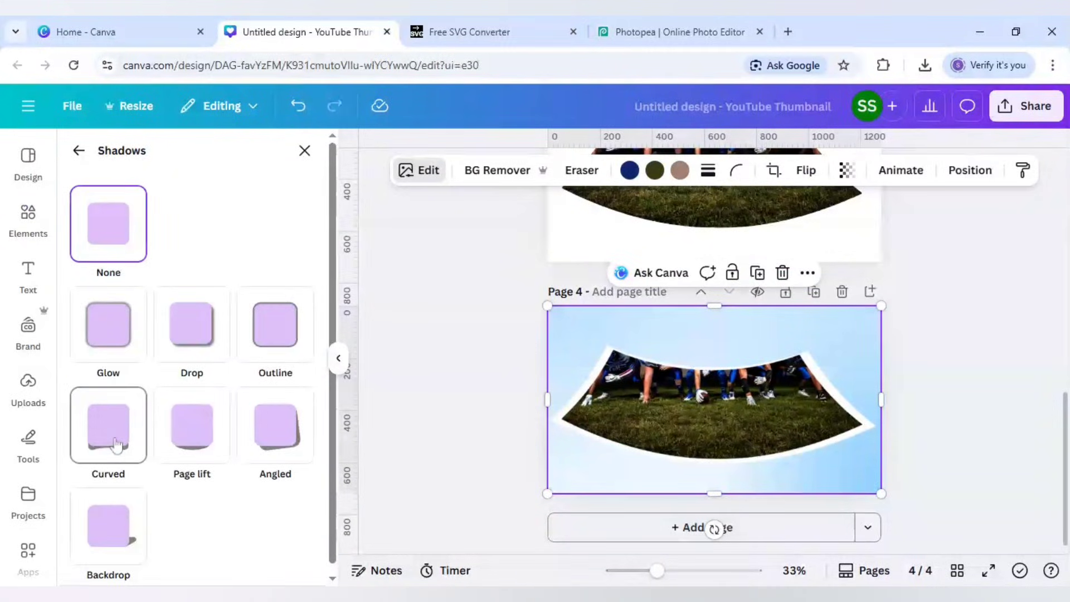
pyautogui.click(116, 444)
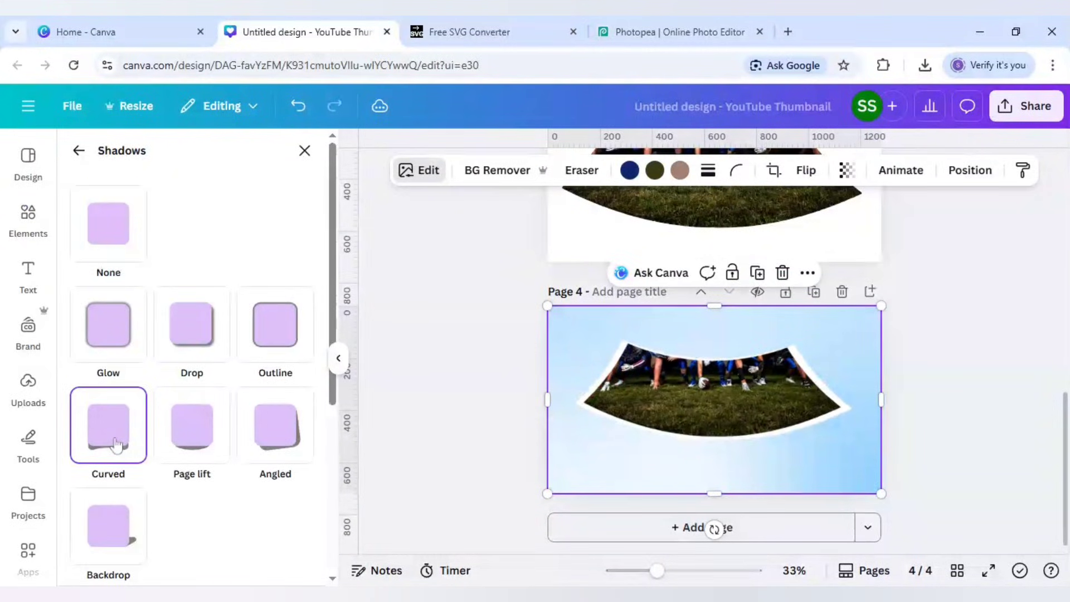
# - Set the curved shadow's blur amount to 30, distance to 20 and curve to 100
pyautogui.scroll(-5, 237, 513)
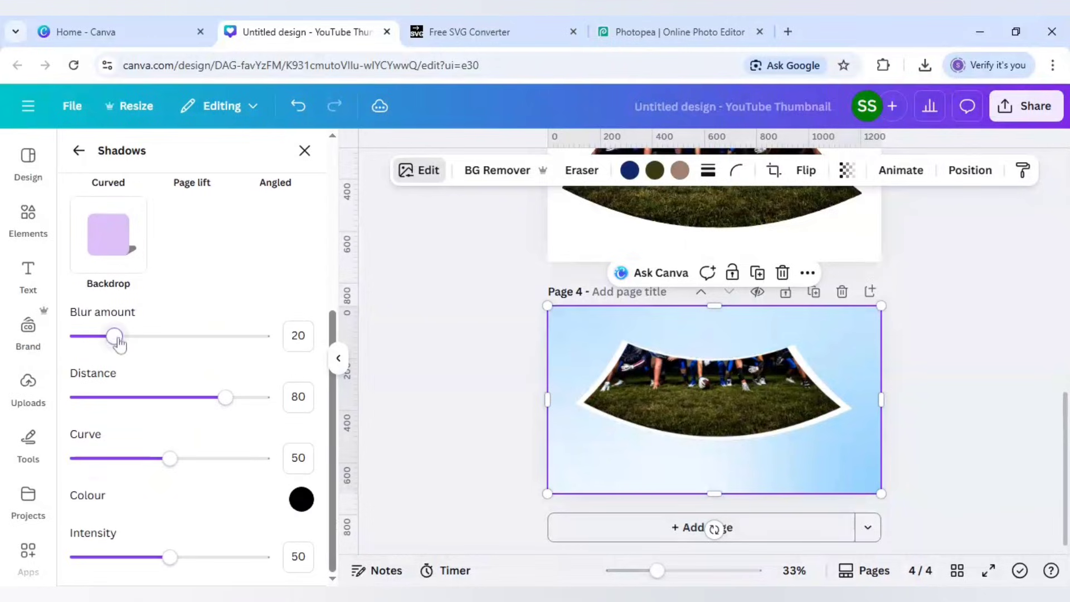
pyautogui.moveTo(119, 344); pyautogui.dragTo(133, 342)
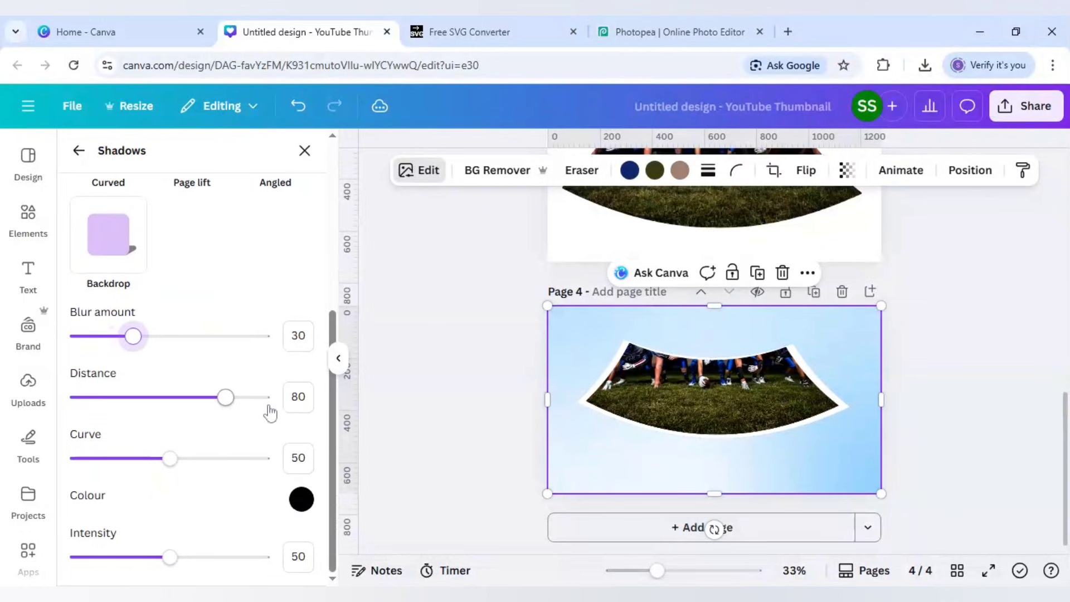
pyautogui.moveTo(226, 396); pyautogui.dragTo(116, 407)
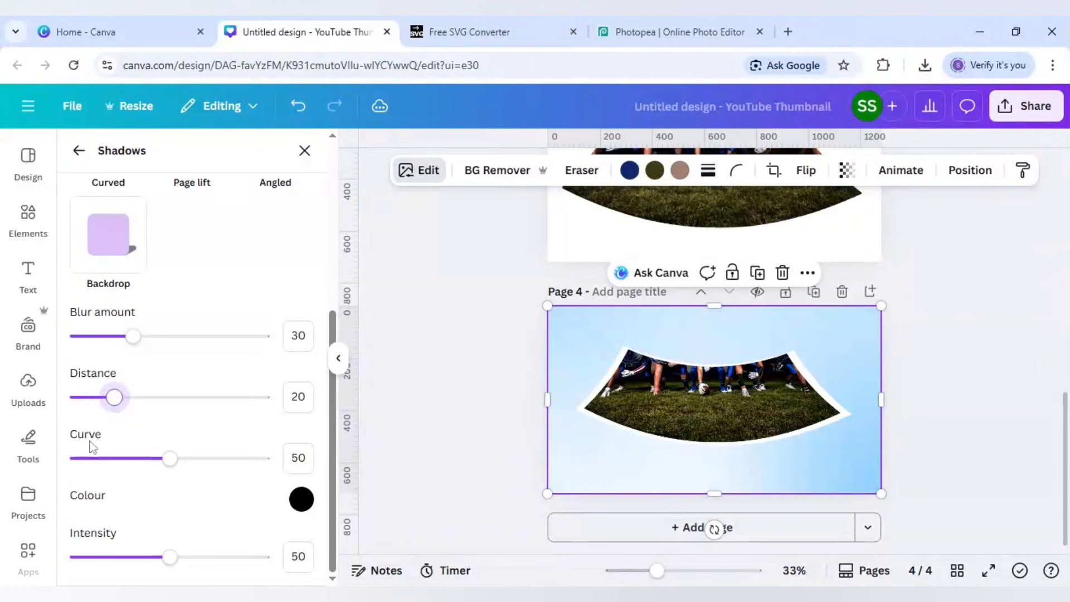
pyautogui.moveTo(179, 462); pyautogui.dragTo(274, 459)
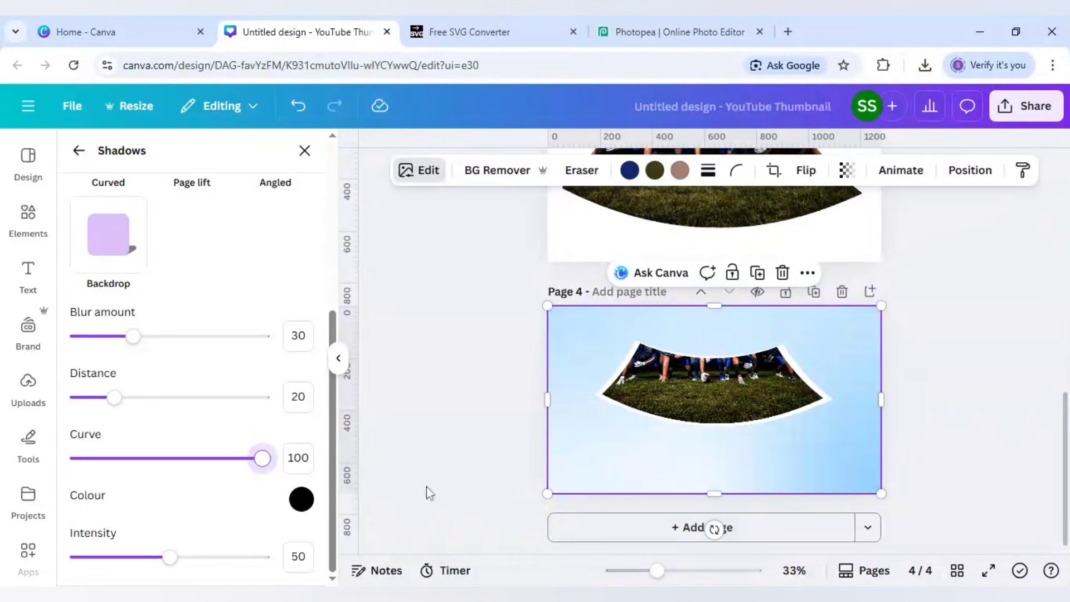
pyautogui.click(434, 460)
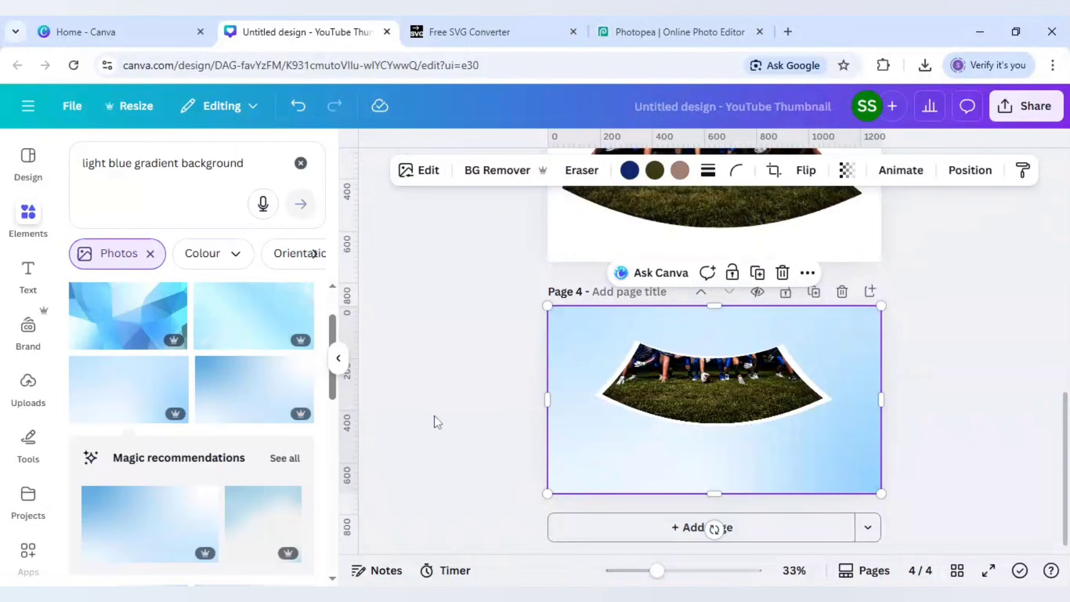
pyautogui.click(434, 416)
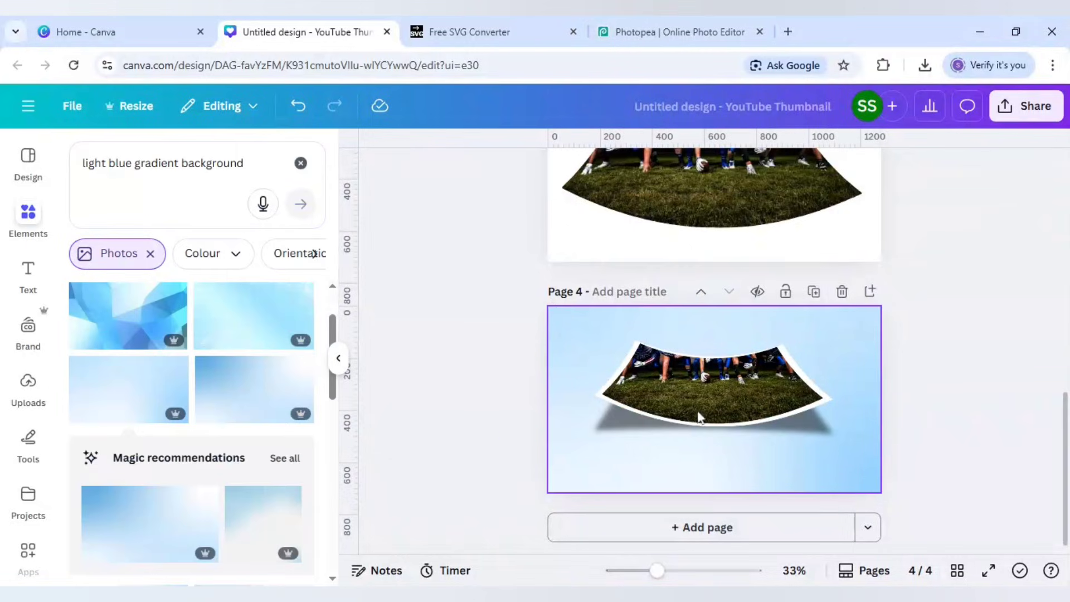
# - Enlarge the shadowed curved image beyond the page edges and position it in the lower middle of page 4
pyautogui.click(699, 395)
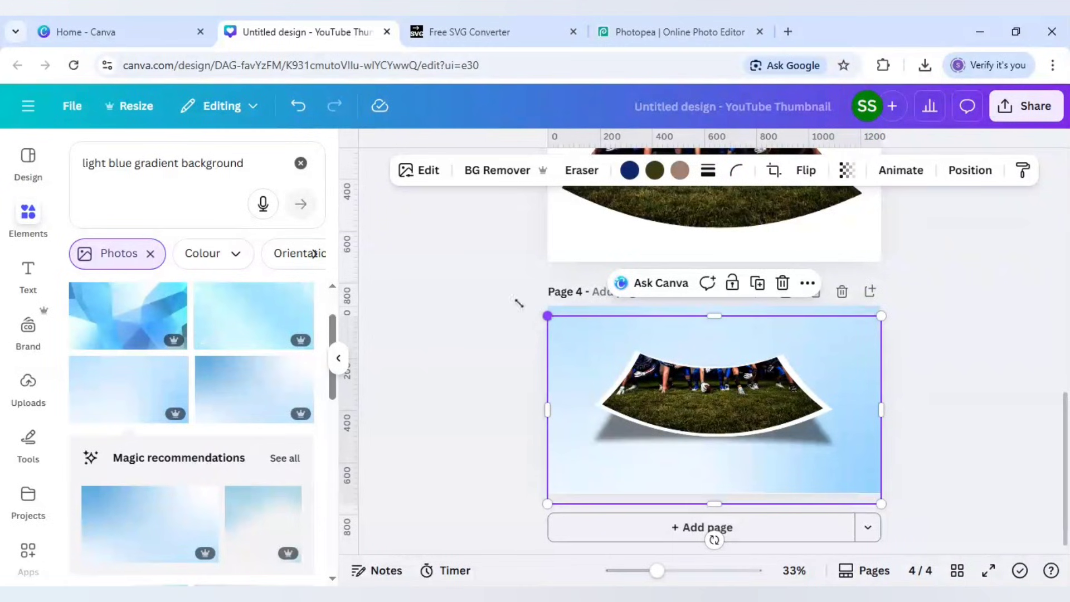
pyautogui.moveTo(548, 316); pyautogui.dragTo(497, 289)
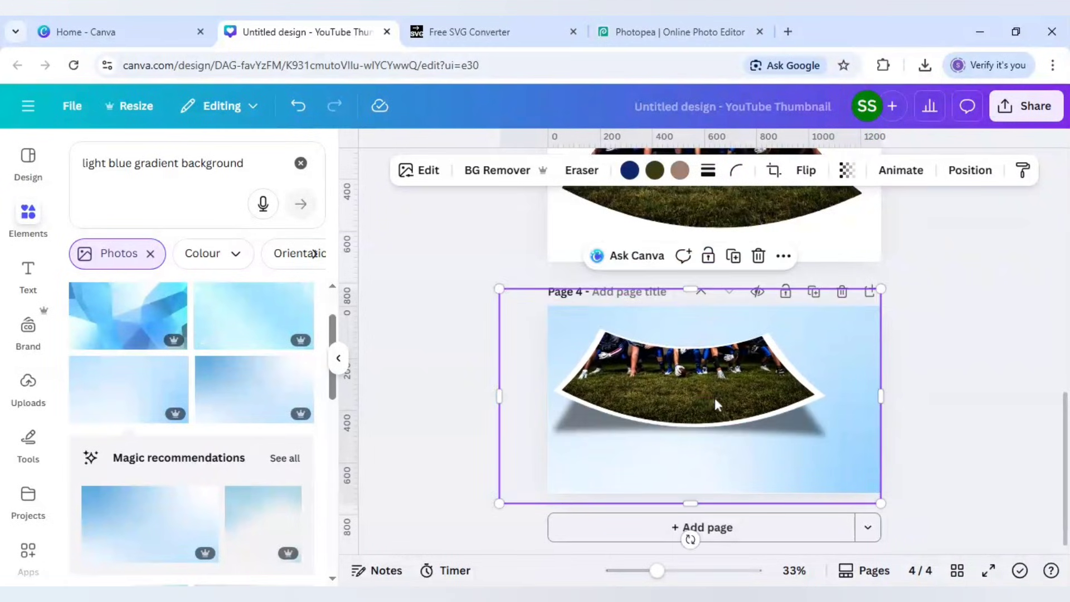
pyautogui.moveTo(718, 406); pyautogui.dragTo(728, 426)
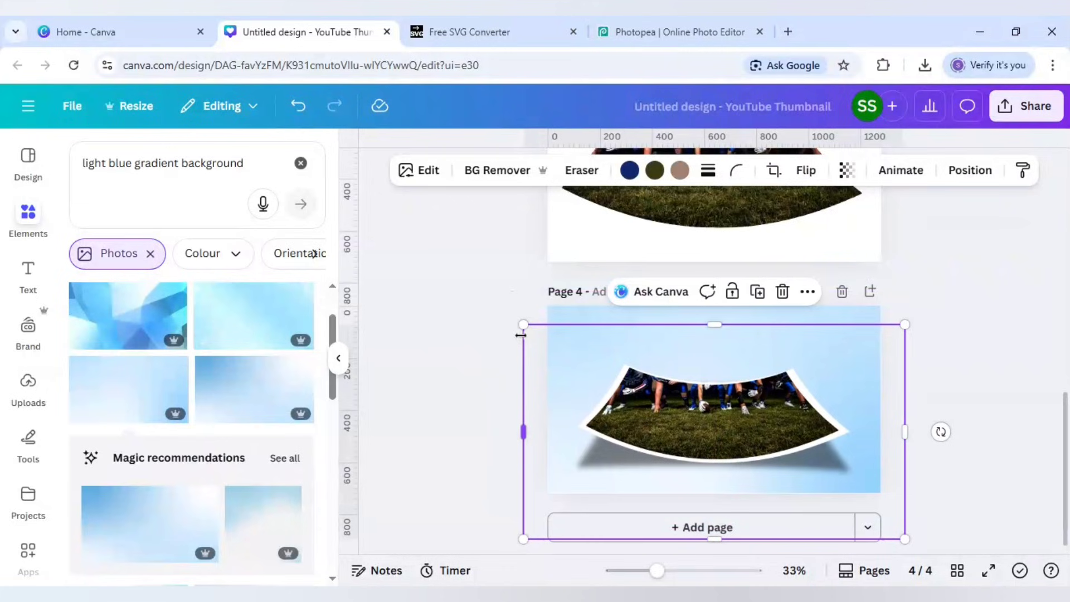
pyautogui.moveTo(523, 324); pyautogui.dragTo(497, 308)
pyautogui.moveTo(637, 415); pyautogui.dragTo(658, 413)
pyautogui.click(1012, 394)
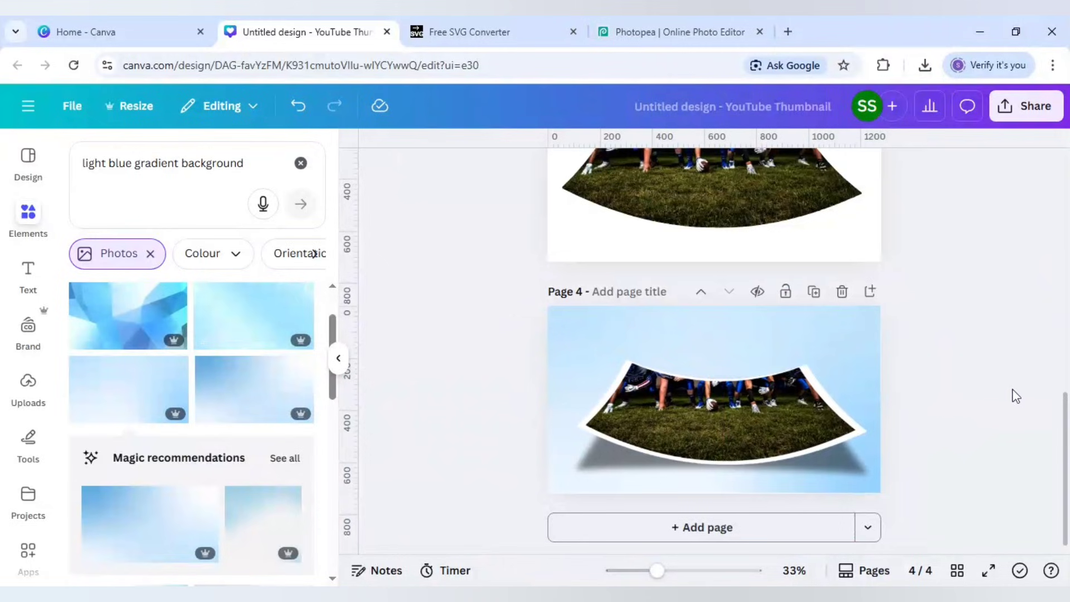
# - Detach the football photo from its curved frame on page 3 and copy the uncropped photo onto page 4
pyautogui.scroll(2, 1013, 394)
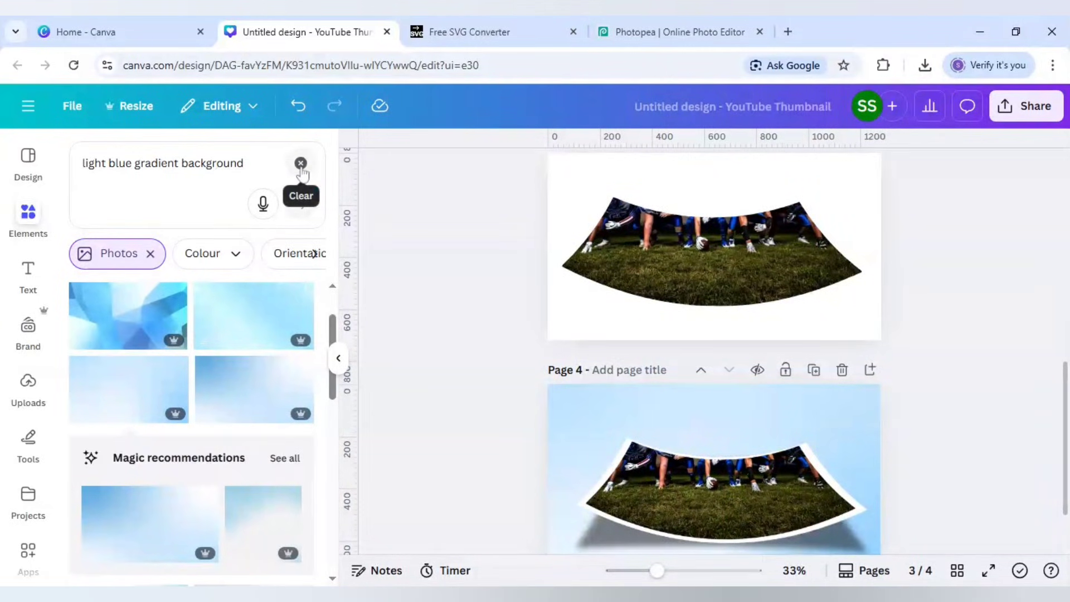
pyautogui.click(643, 253)
pyautogui.rightClick(643, 253)
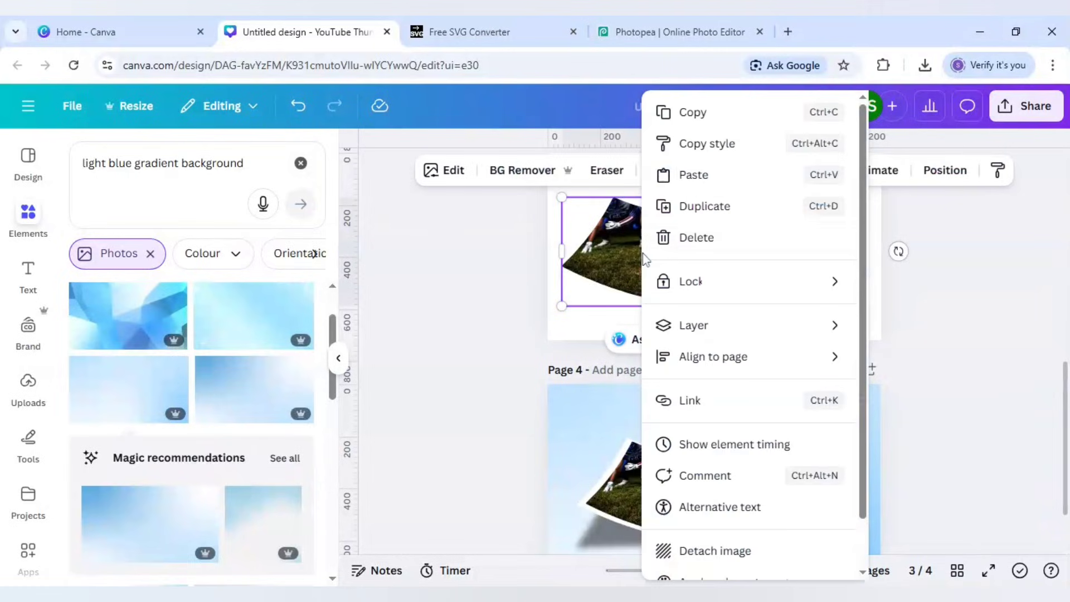
pyautogui.click(717, 552)
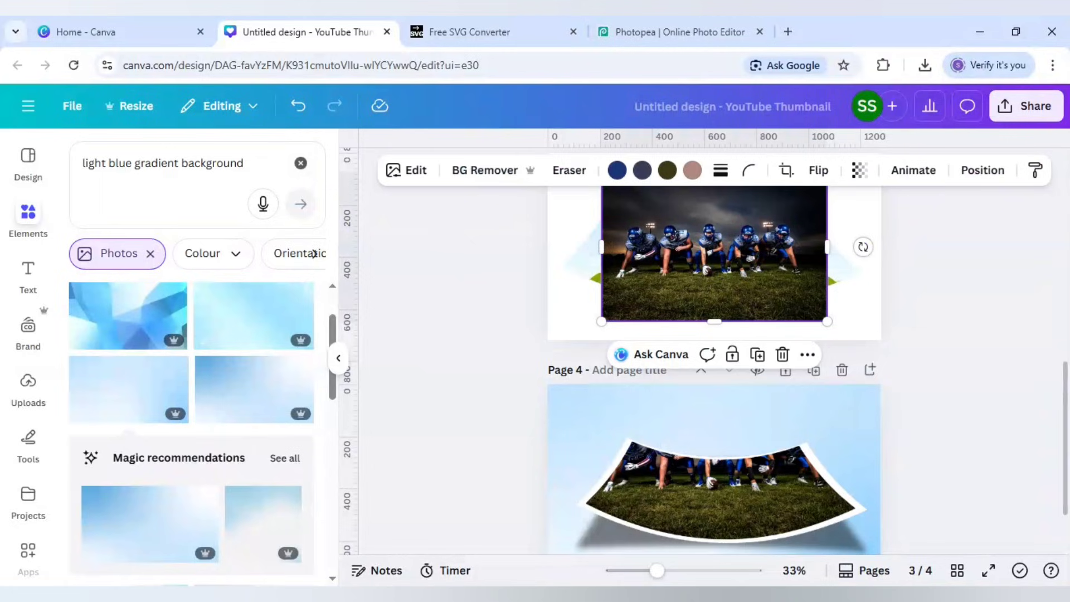
pyautogui.click(707, 471)
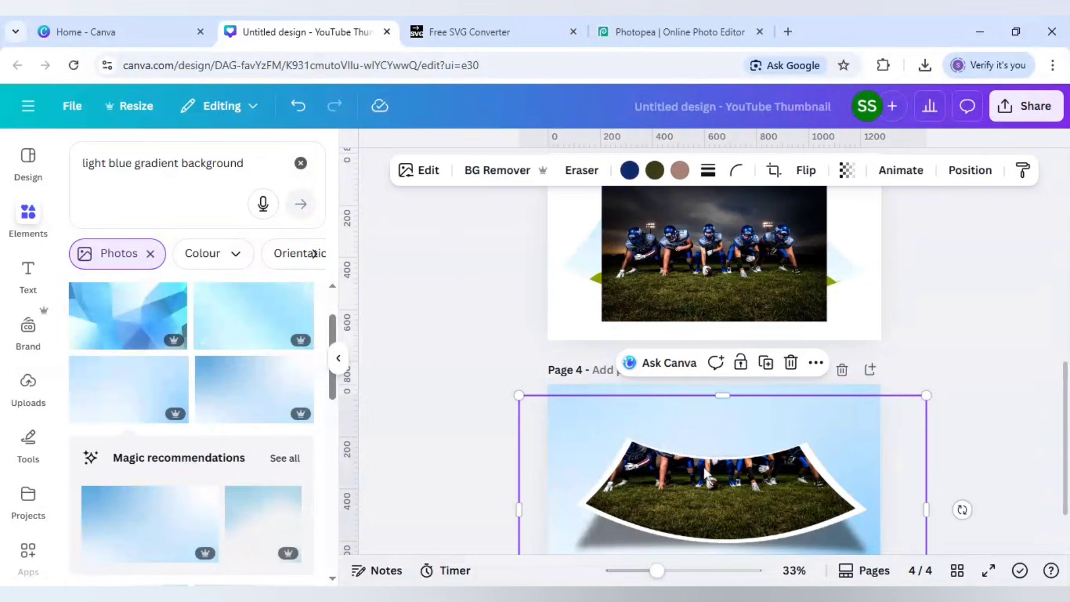
pyautogui.moveTo(707, 471); pyautogui.dragTo(935, 378)
pyautogui.scroll(-2, 708, 469)
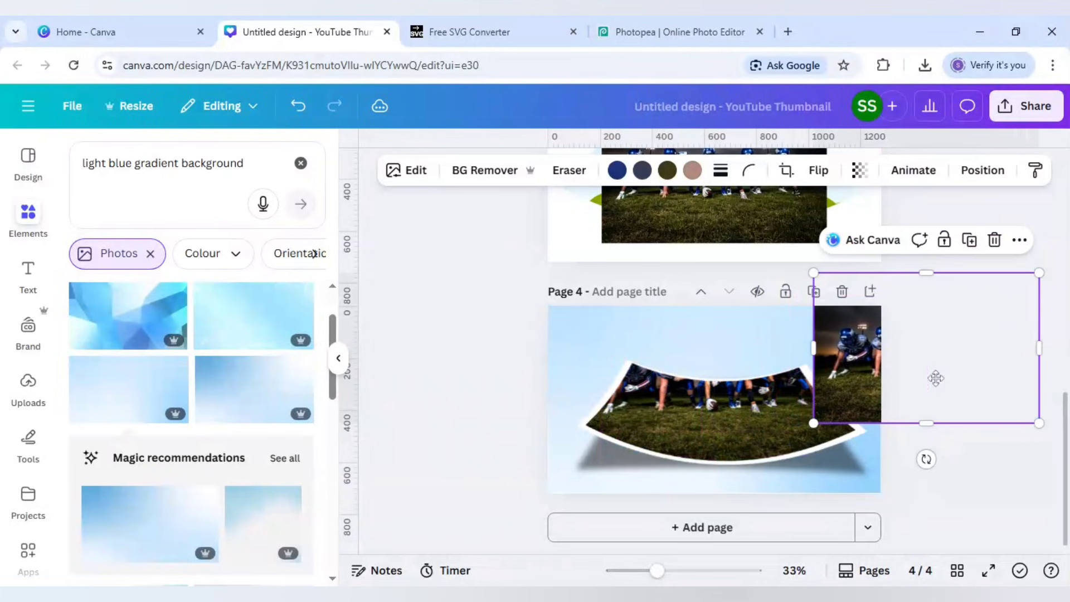
# - Add two vertical guides to page 4, one along the football's edge and one at 809 through the neighbouring player's foot
pyautogui.moveTo(657, 570); pyautogui.dragTo(681, 571)
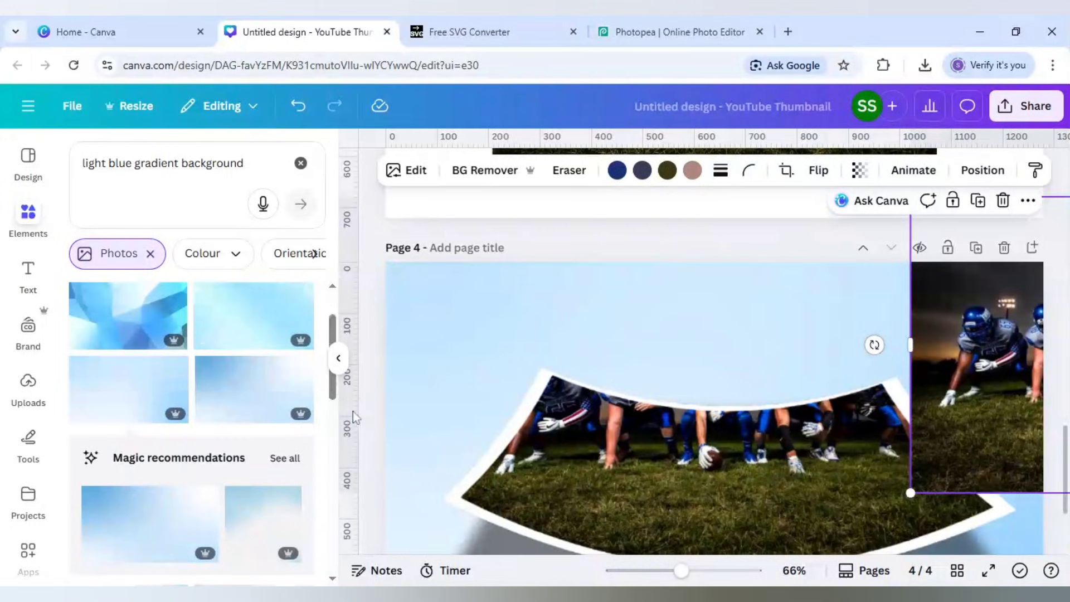
pyautogui.moveTo(524, 454); pyautogui.dragTo(698, 495)
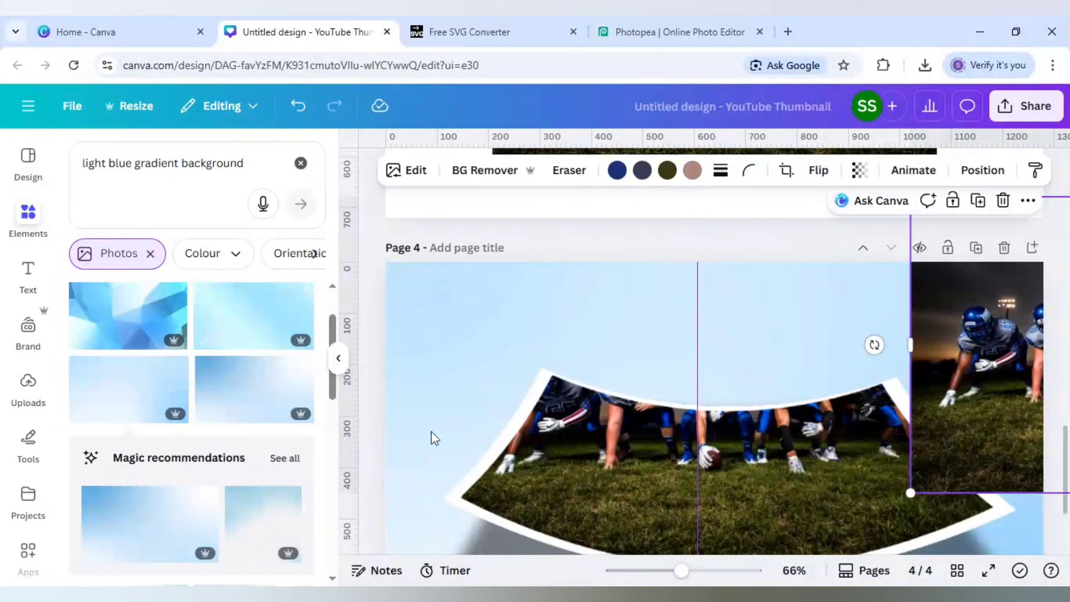
pyautogui.moveTo(348, 440); pyautogui.dragTo(801, 477)
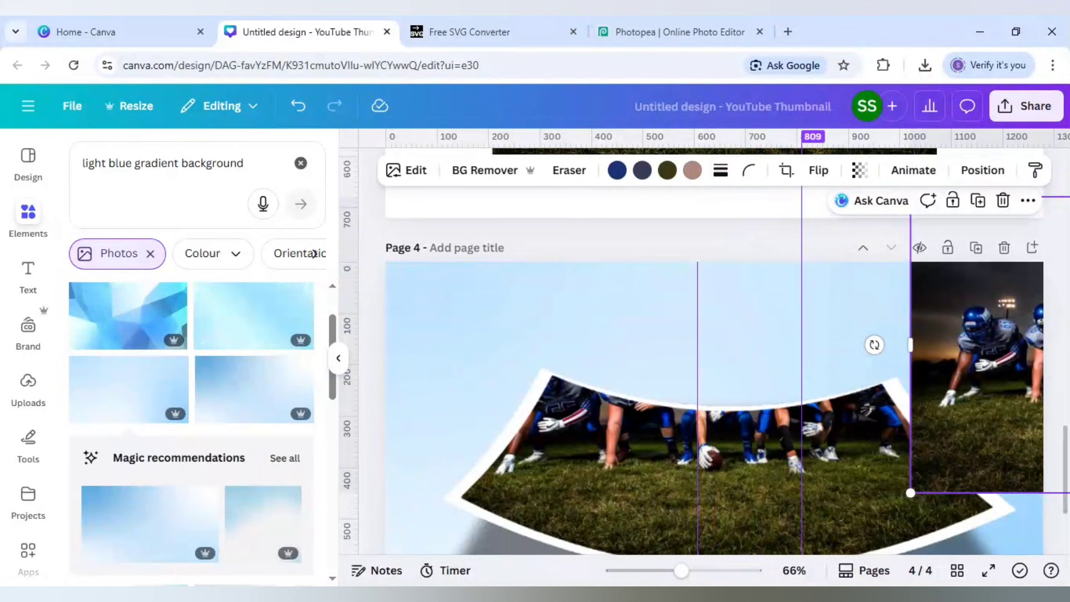
# - Scale the uncropped photo up over the curved image and use the two guides to match the players' positions
pyautogui.moveTo(957, 414); pyautogui.dragTo(519, 469)
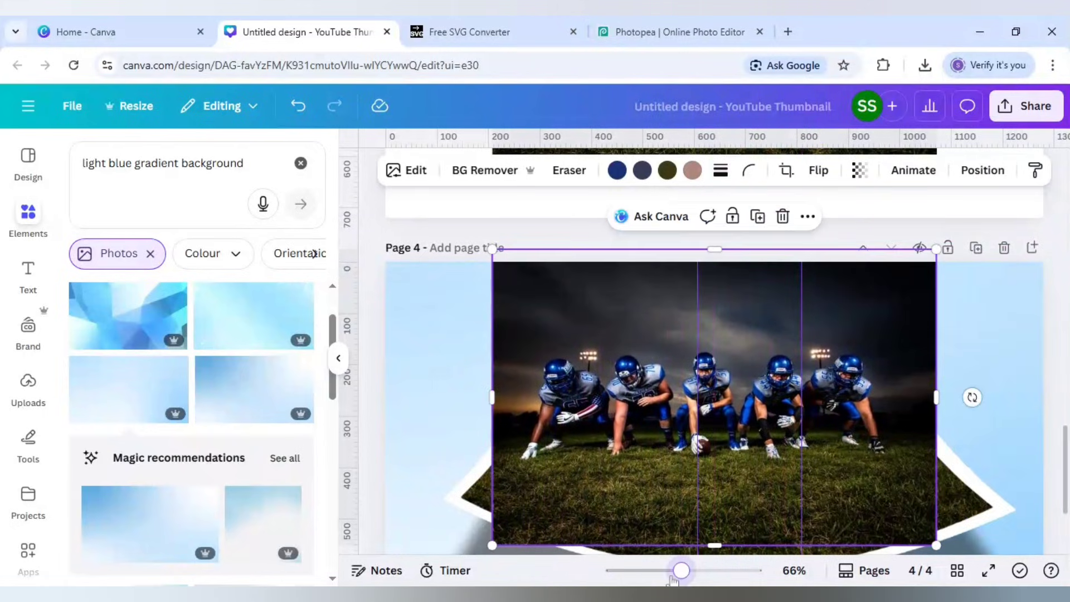
pyautogui.moveTo(674, 576); pyautogui.dragTo(667, 575)
pyautogui.moveTo(564, 483); pyautogui.dragTo(526, 509)
pyautogui.moveTo(592, 447); pyautogui.dragTo(617, 444)
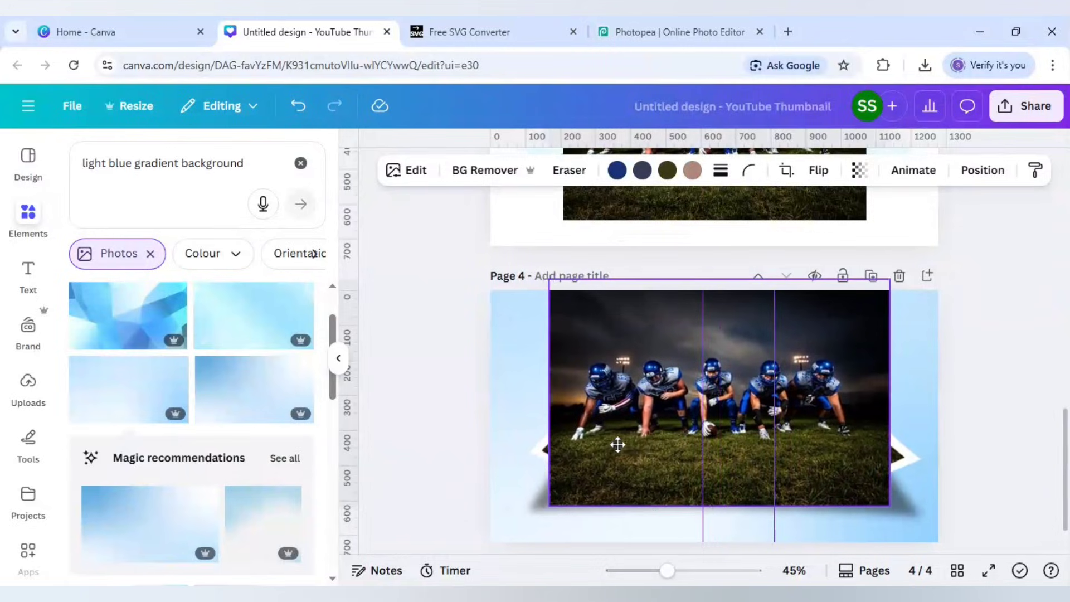
pyautogui.moveTo(890, 505); pyautogui.dragTo(914, 521)
pyautogui.moveTo(851, 482); pyautogui.dragTo(837, 473)
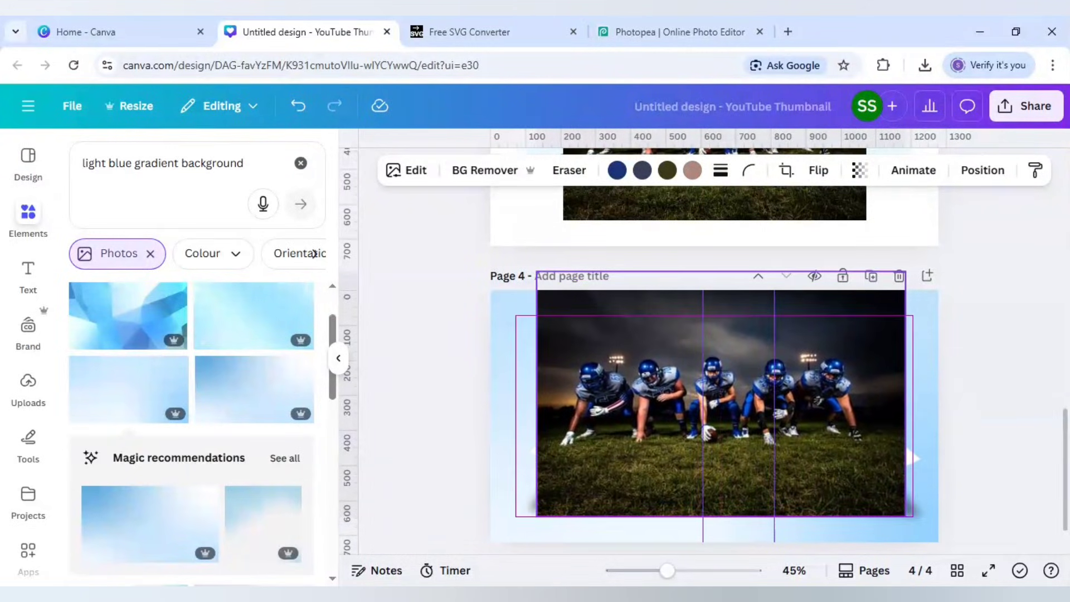
pyautogui.moveTo(906, 272); pyautogui.dragTo(898, 276)
pyautogui.moveTo(828, 412); pyautogui.dragTo(829, 407)
pyautogui.click(427, 406)
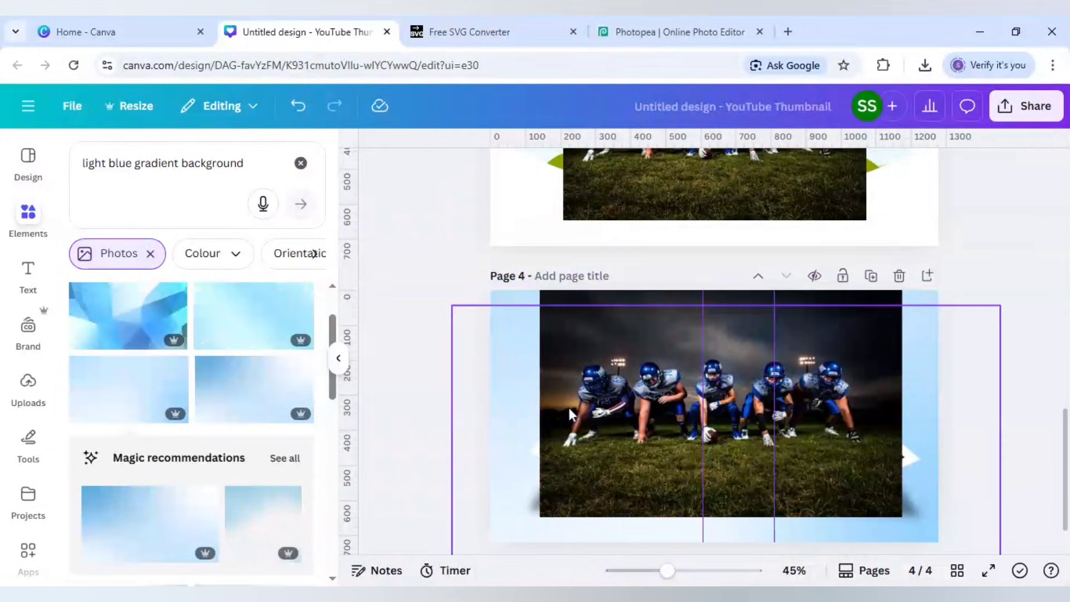
pyautogui.moveTo(569, 409); pyautogui.dragTo(571, 409)
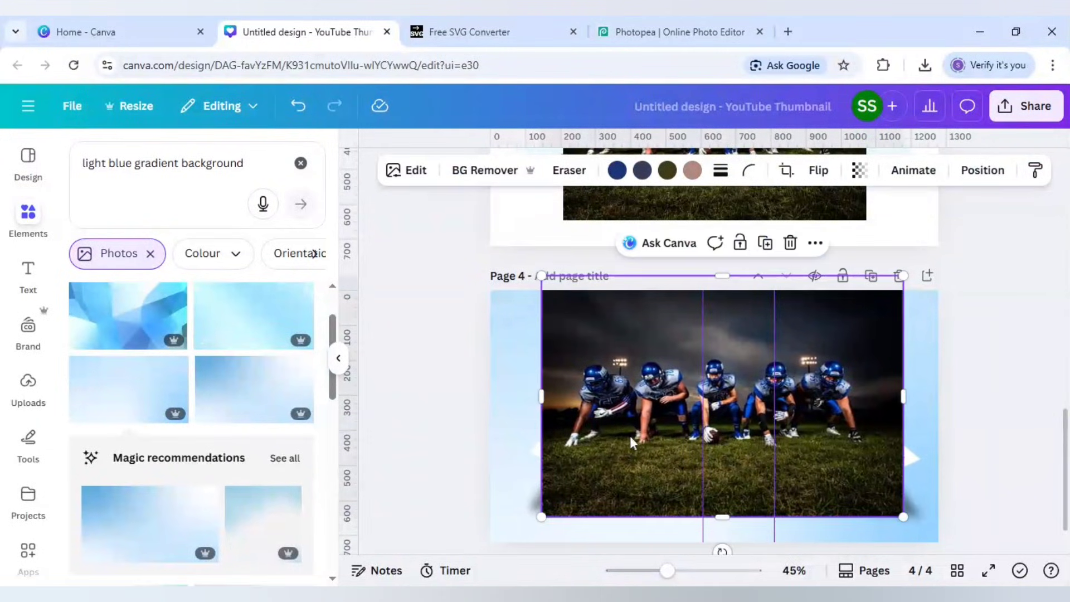
# - Lower the overlaid photo's transparency to 68 and shift it until its players line up with the curved image beneath
pyautogui.click(859, 170)
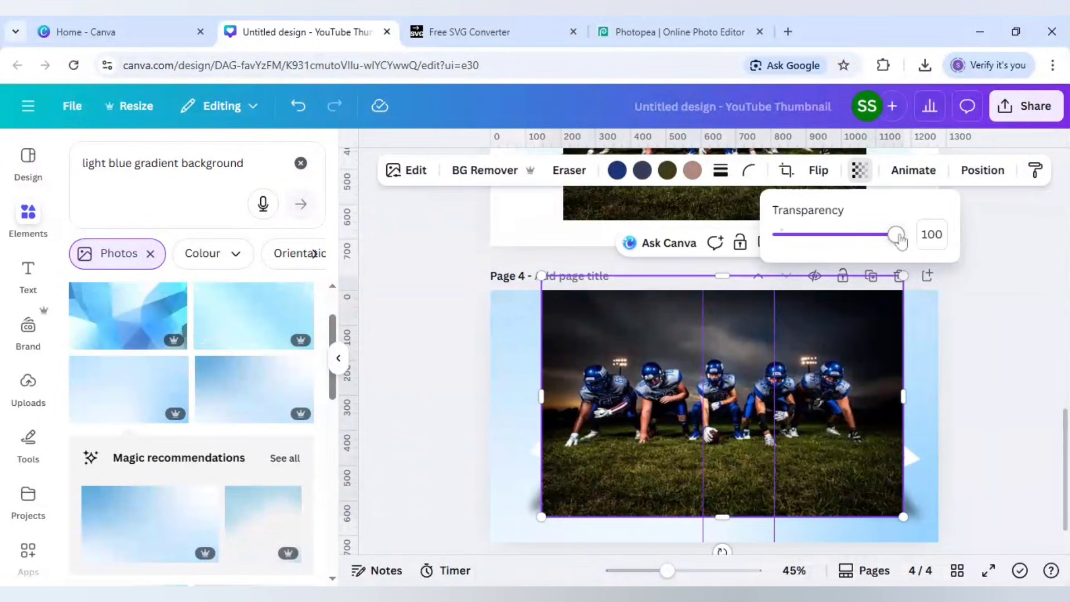
pyautogui.moveTo(896, 234); pyautogui.dragTo(852, 234)
pyautogui.click(817, 416)
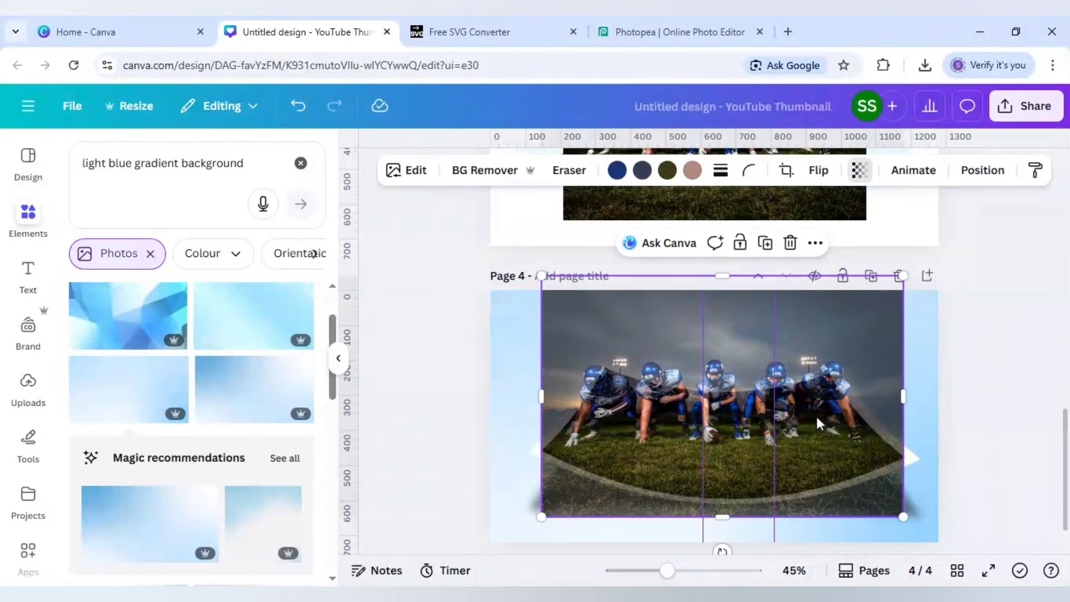
pyautogui.moveTo(817, 413); pyautogui.dragTo(818, 403)
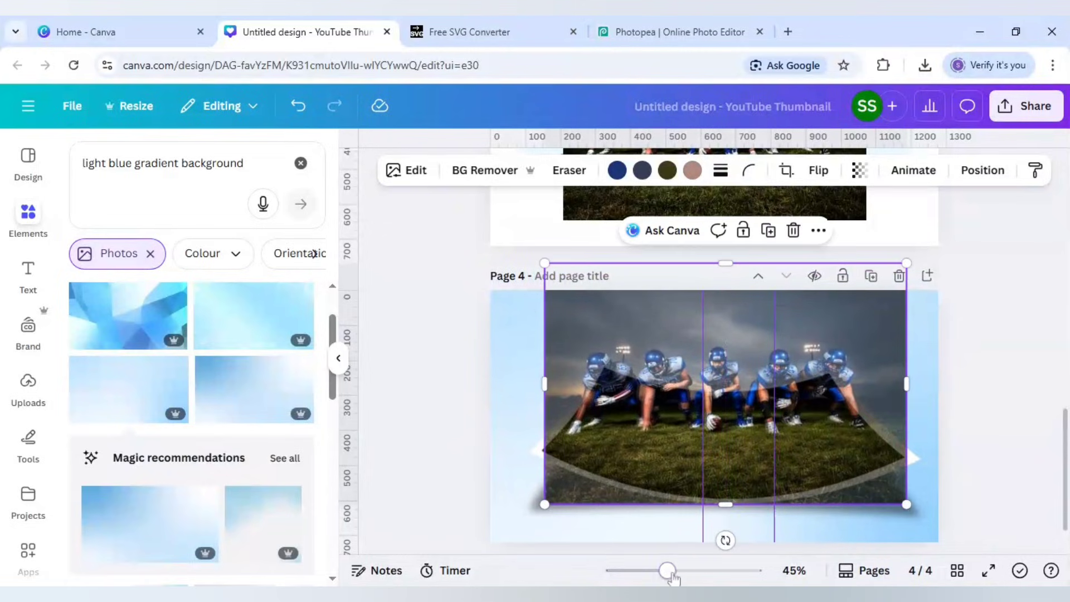
pyautogui.moveTo(667, 570); pyautogui.dragTo(696, 571)
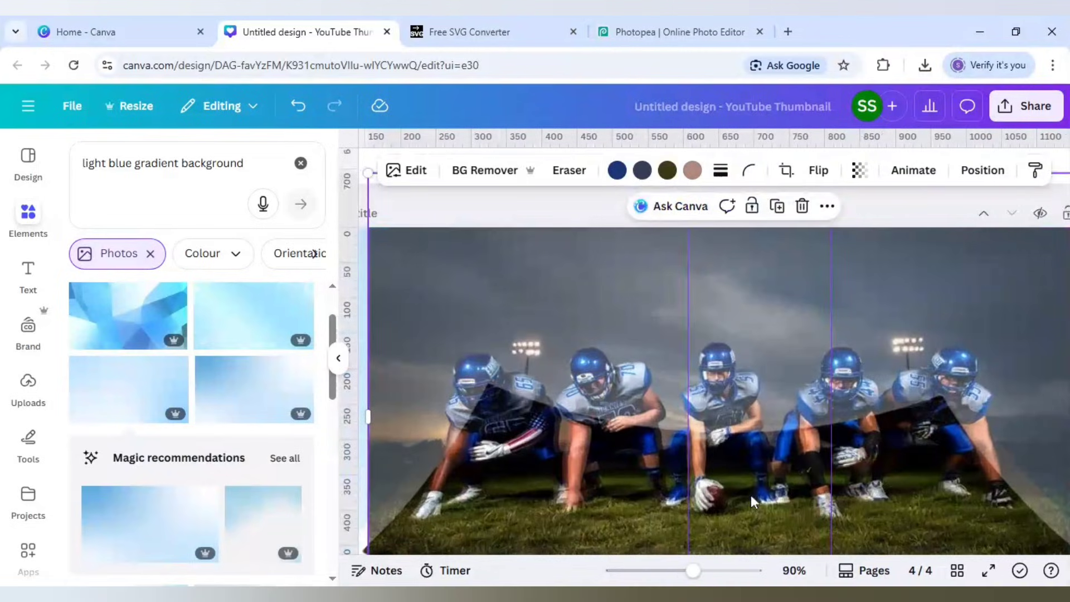
pyautogui.moveTo(751, 495); pyautogui.dragTo(747, 495)
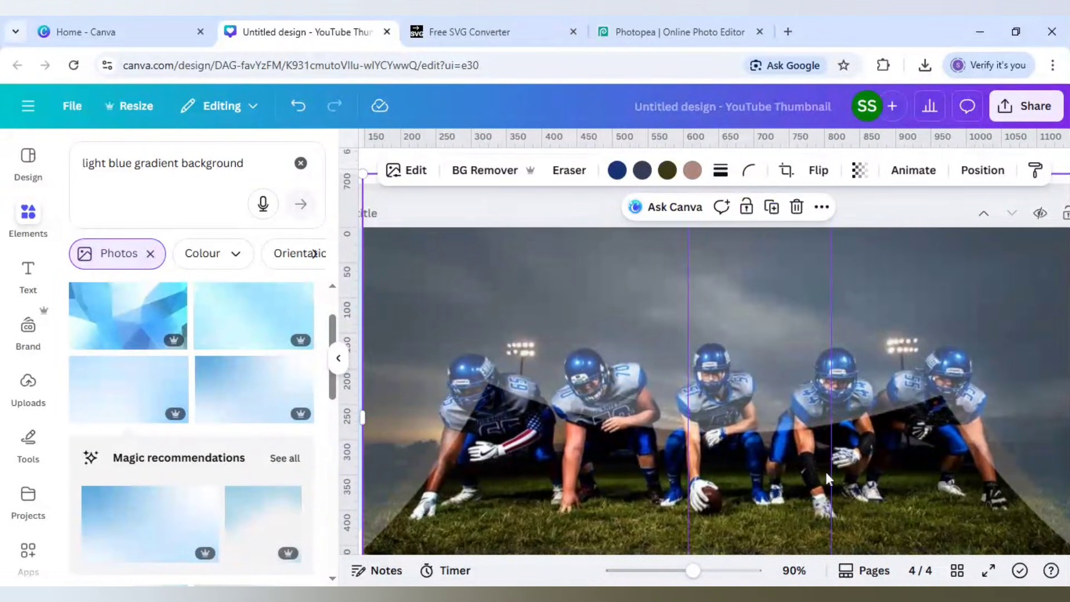
# - Set the overlaid photo's transparency back to 100 and remove its background
pyautogui.click(859, 170)
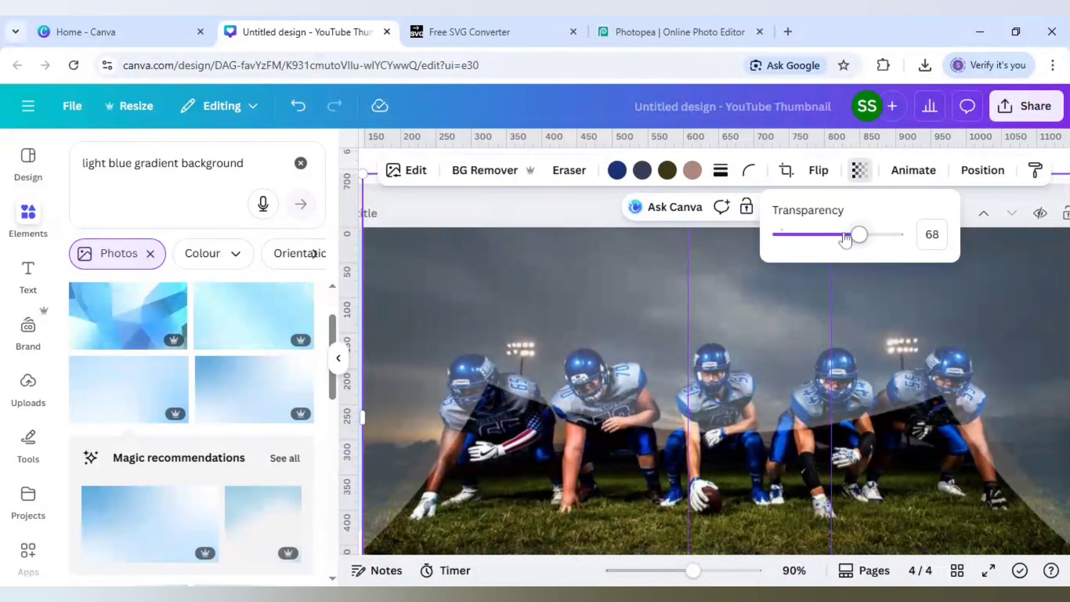
pyautogui.moveTo(852, 234); pyautogui.dragTo(929, 249)
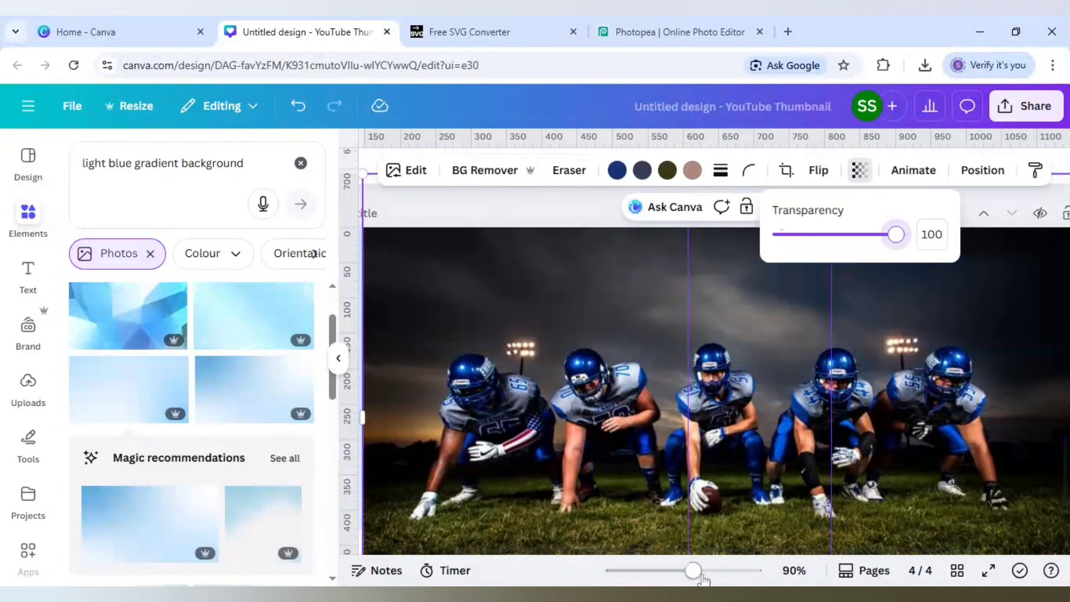
pyautogui.moveTo(692, 570); pyautogui.dragTo(677, 574)
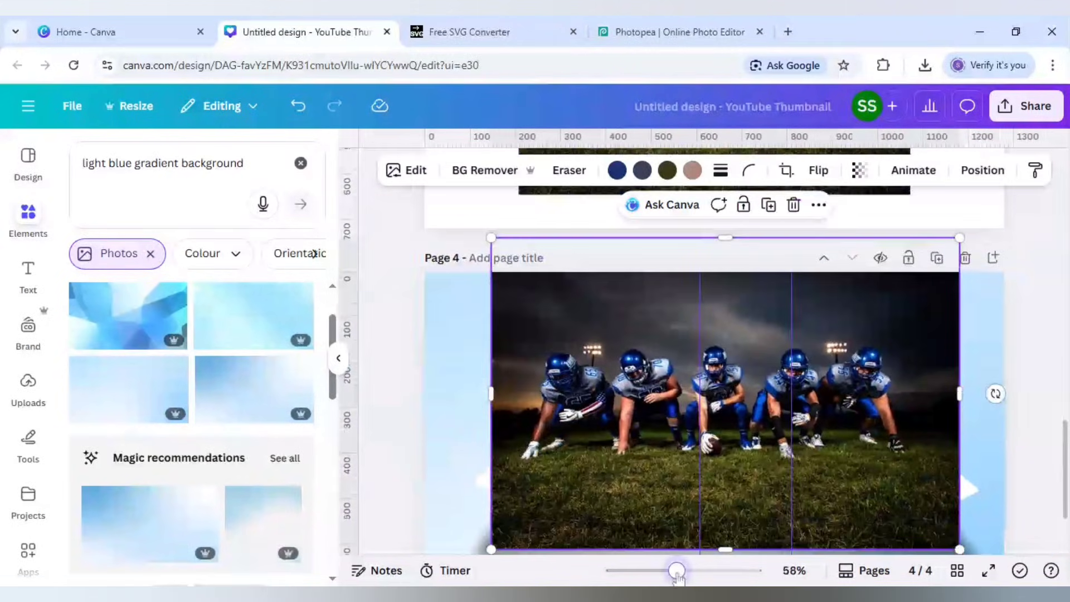
pyautogui.click(485, 170)
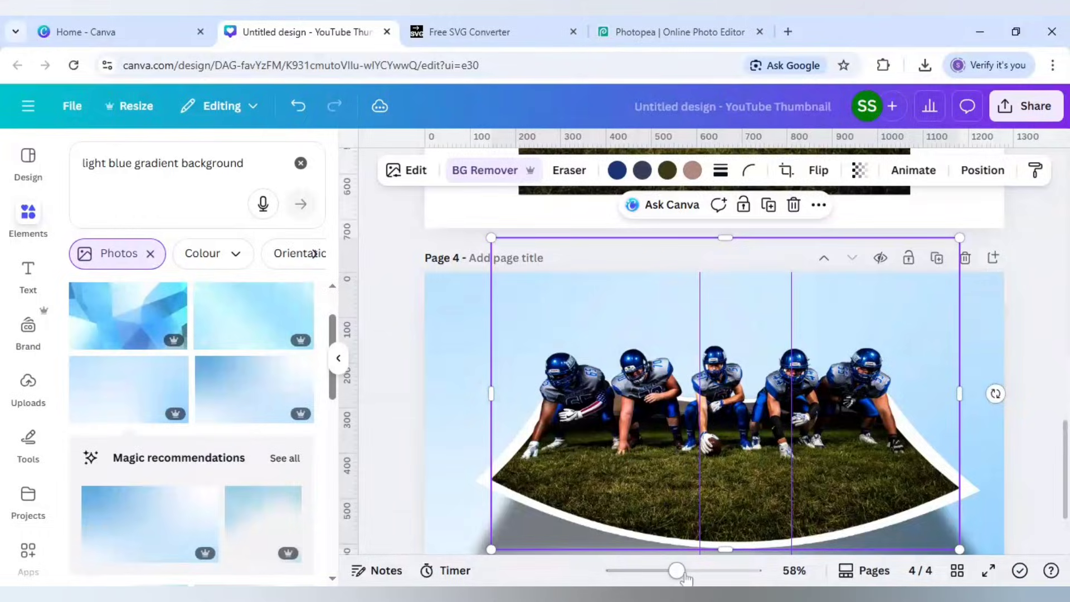
pyautogui.moveTo(677, 570); pyautogui.dragTo(652, 574)
pyautogui.click(998, 450)
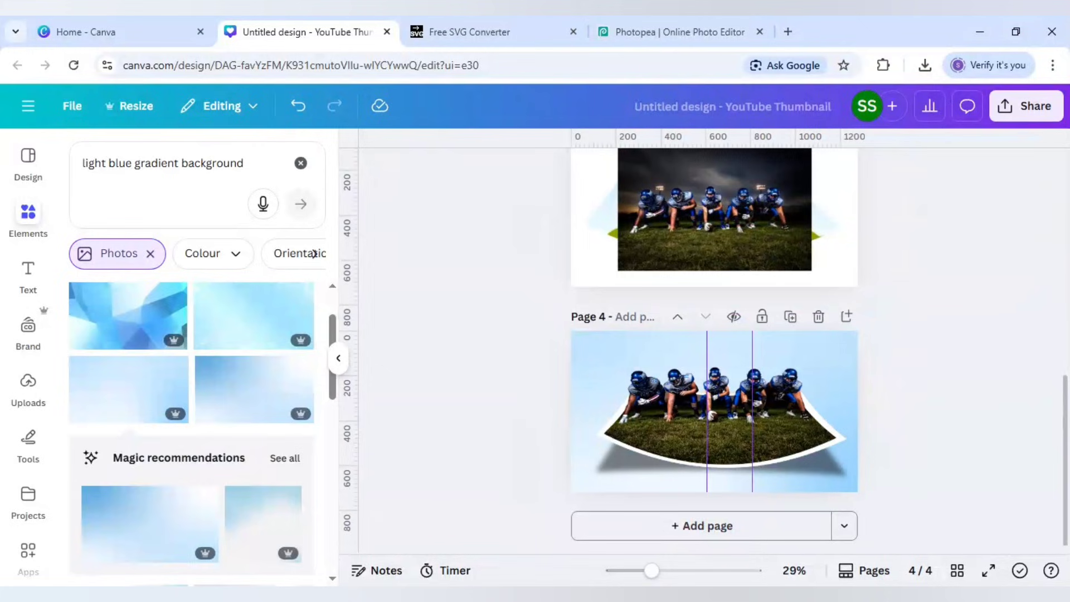
pyautogui.moveTo(651, 571); pyautogui.dragTo(665, 571)
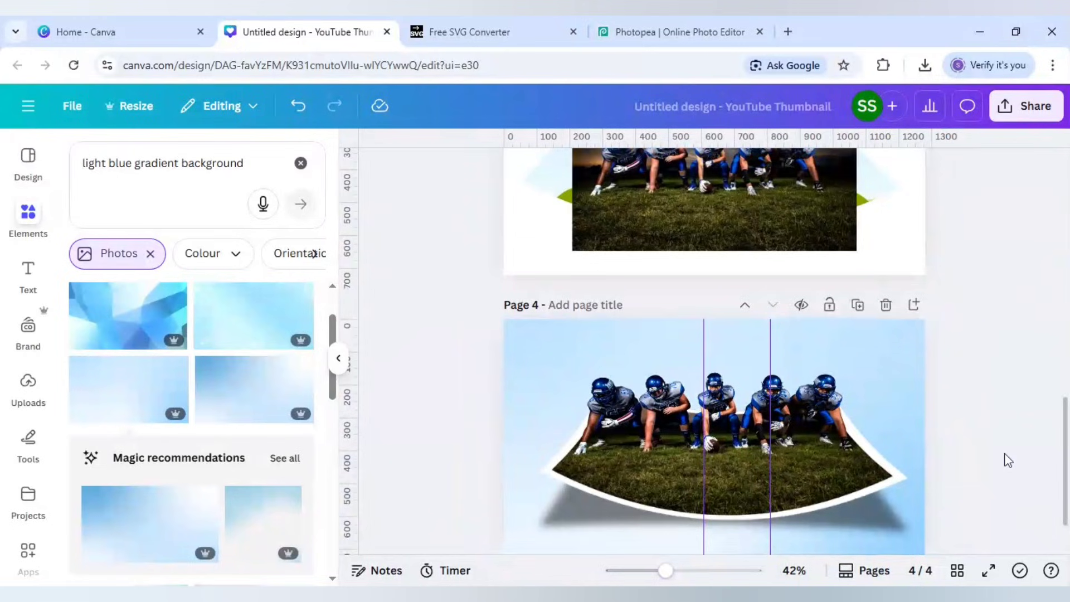